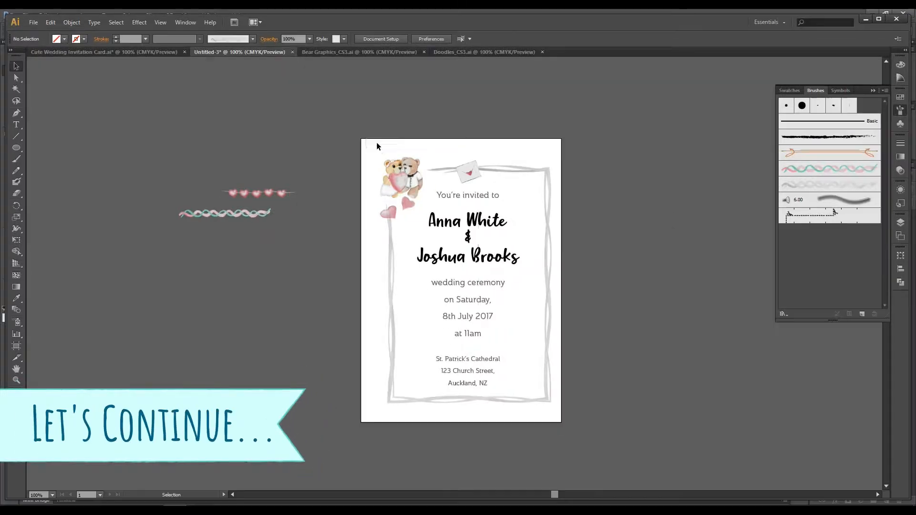
{"action": "left_click_drag", "start_coordinate": [376, 143], "coordinate": [576, 418]}
{"action": "left_click_drag", "start_coordinate": [546, 176], "coordinate": [542, 173]}
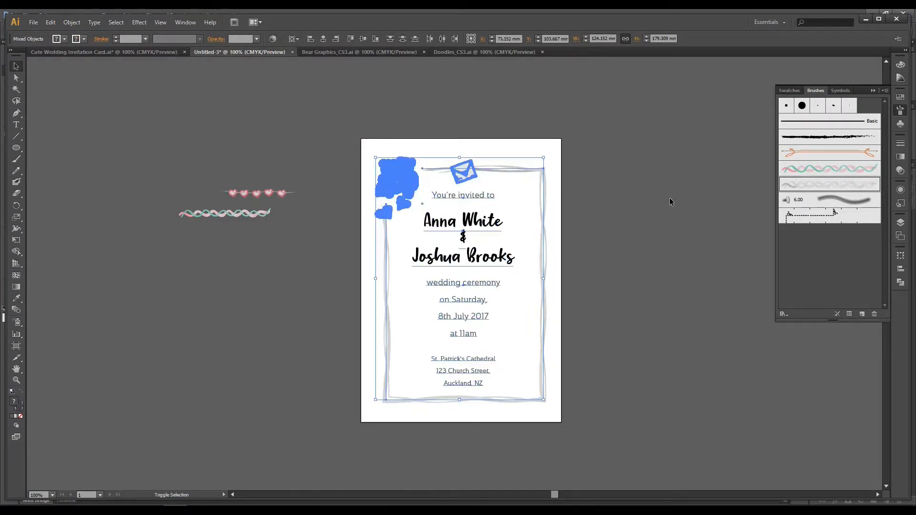
{"action": "left_click", "coordinate": [669, 199]}
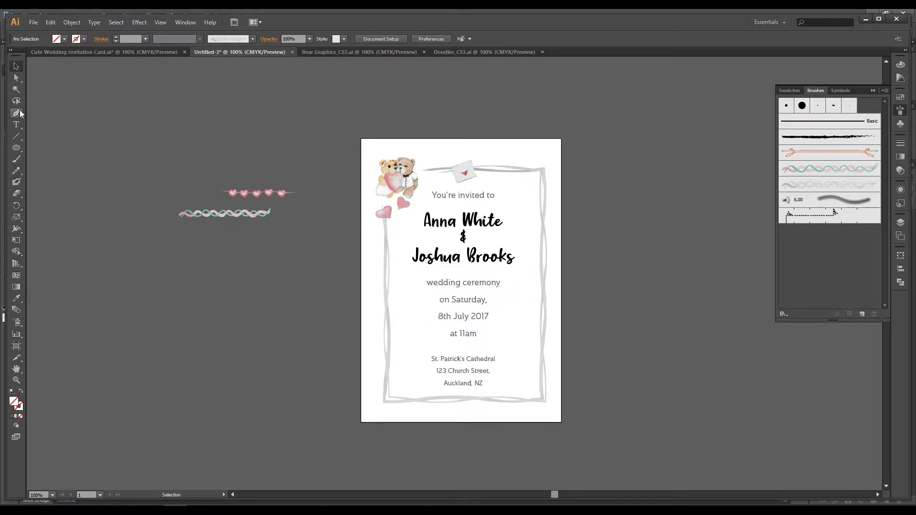
Step: Look over the finished Cute Wedding Invitation Card and the Bear Graphics document, and return to the untitled invitation
{"action": "left_click", "coordinate": [18, 158]}
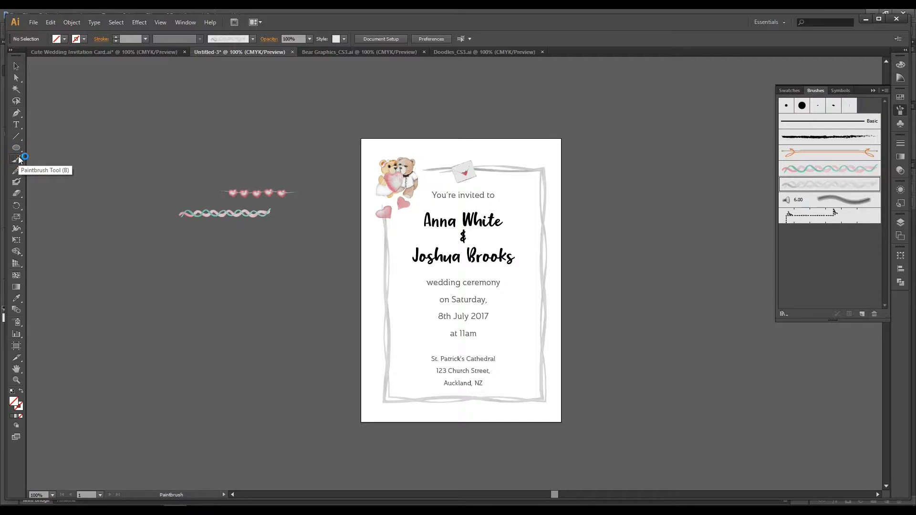
{"action": "left_click", "coordinate": [61, 53]}
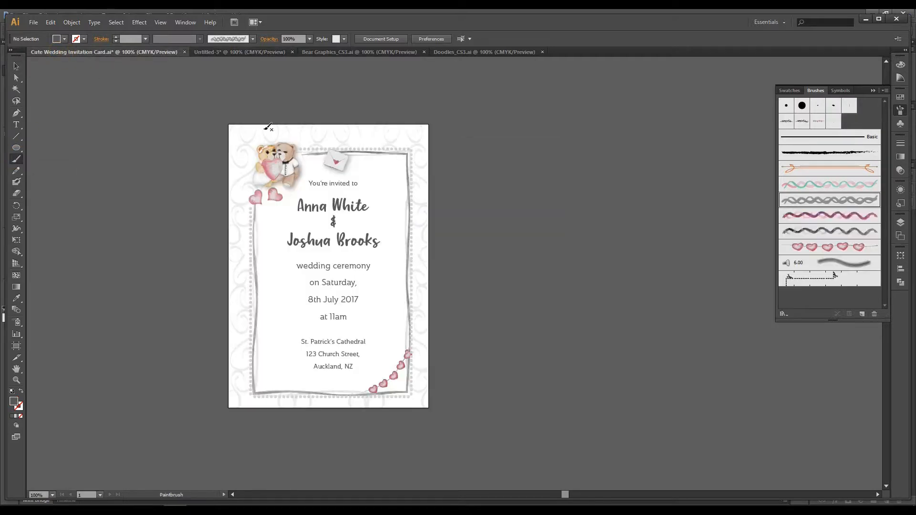
{"action": "left_click", "coordinate": [20, 69]}
{"action": "left_click", "coordinate": [19, 156]}
{"action": "left_click", "coordinate": [394, 51]}
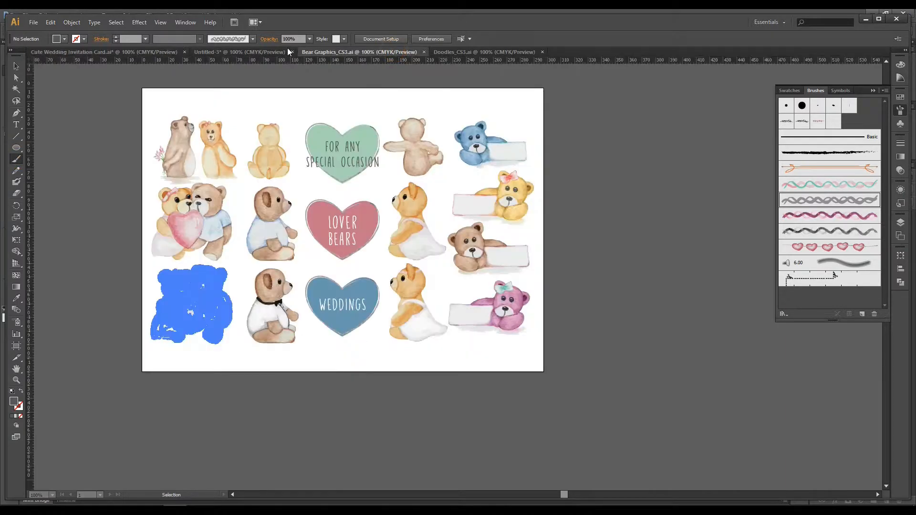
{"action": "left_click", "coordinate": [263, 51]}
{"action": "mouse_move", "coordinate": [601, 261]}
{"action": "left_mouse_down"}
{"action": "mouse_move", "coordinate": [521, 243]}
{"action": "mouse_move", "coordinate": [498, 260]}
{"action": "mouse_move", "coordinate": [488, 255]}
{"action": "left_mouse_up"}
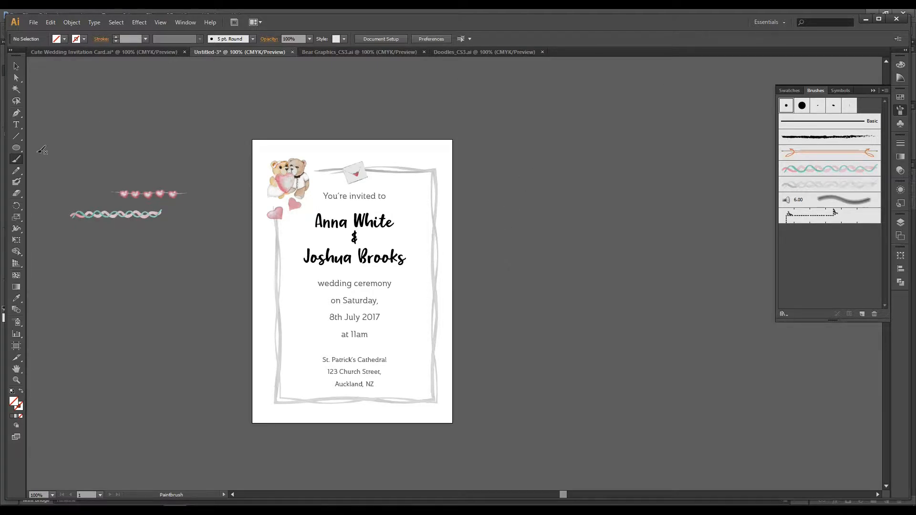
Step: Paint an S-shaped curve about 25 mm wide and 67 mm tall beside the invitation with the 5 pt. Flat brush and select it
{"action": "left_click", "coordinate": [849, 109]}
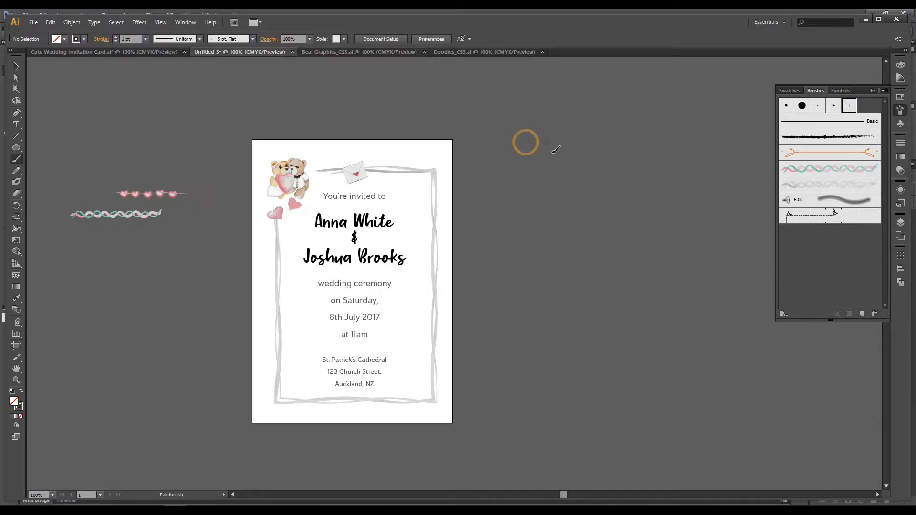
{"action": "left_click", "coordinate": [146, 39]}
{"action": "left_click", "coordinate": [155, 91]}
{"action": "left_click", "coordinate": [16, 66]}
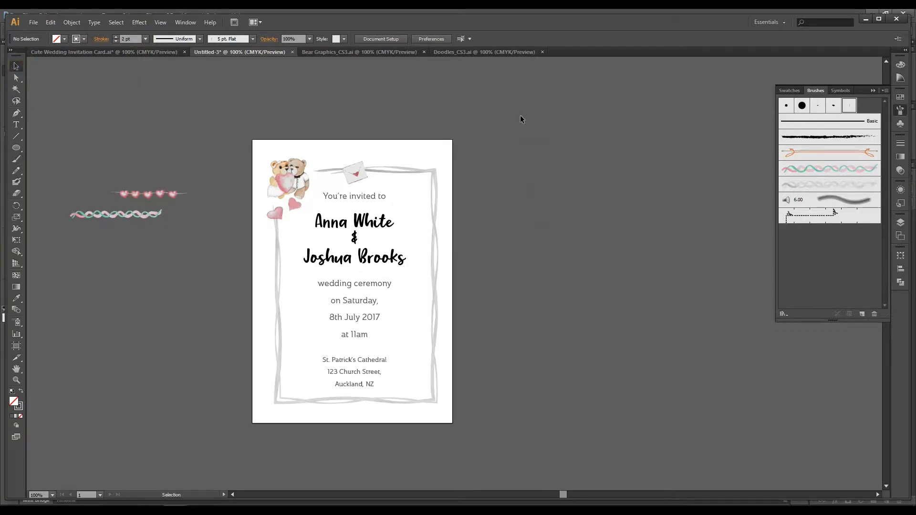
{"action": "left_click_drag", "start_coordinate": [520, 116], "coordinate": [705, 200]}
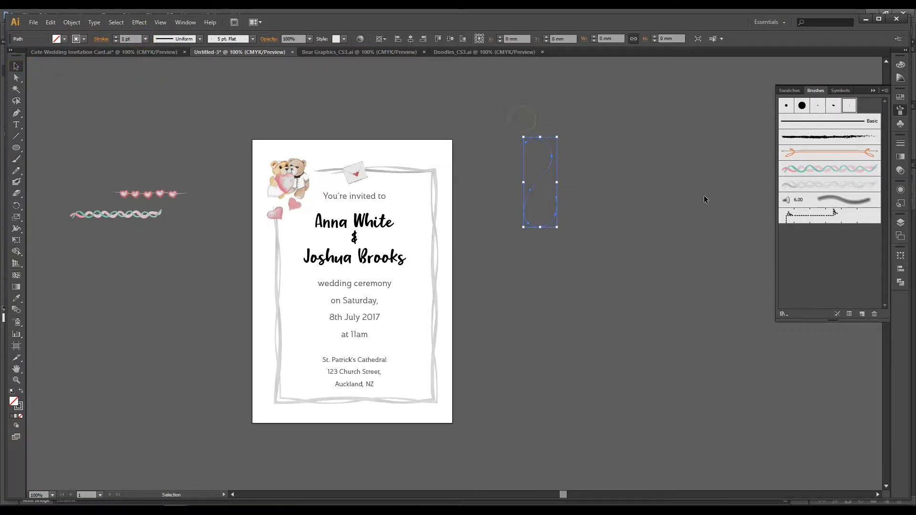
Step: Set the stroke colour of the S-shaped curve to black
{"action": "double_click", "coordinate": [21, 405]}
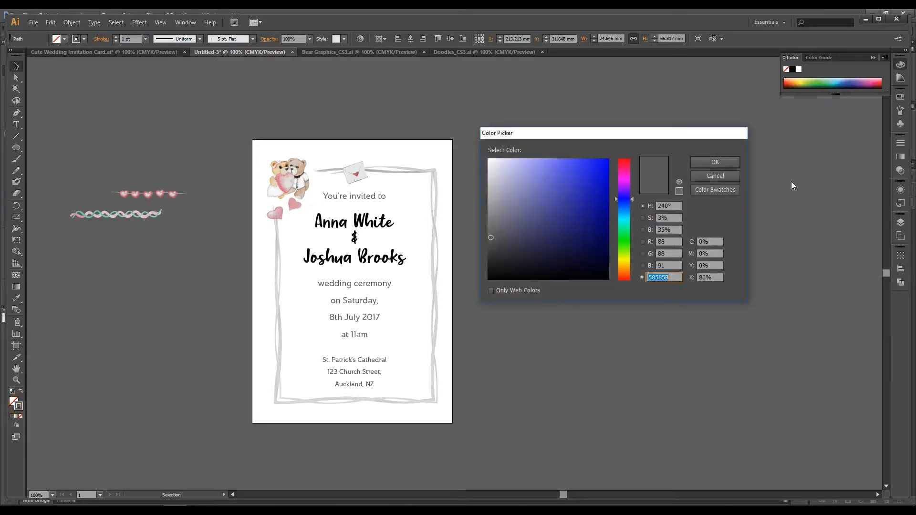
{"action": "left_click", "coordinate": [735, 176]}
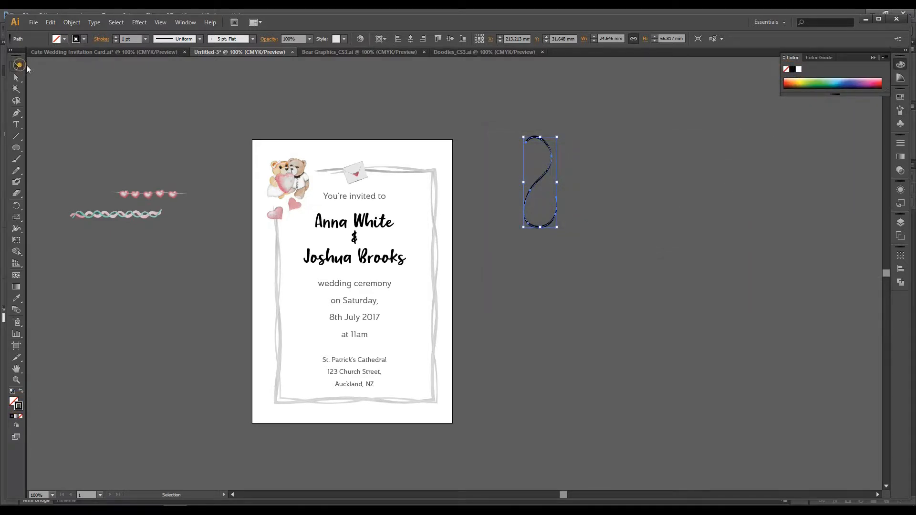
{"action": "left_click", "coordinate": [538, 132]}
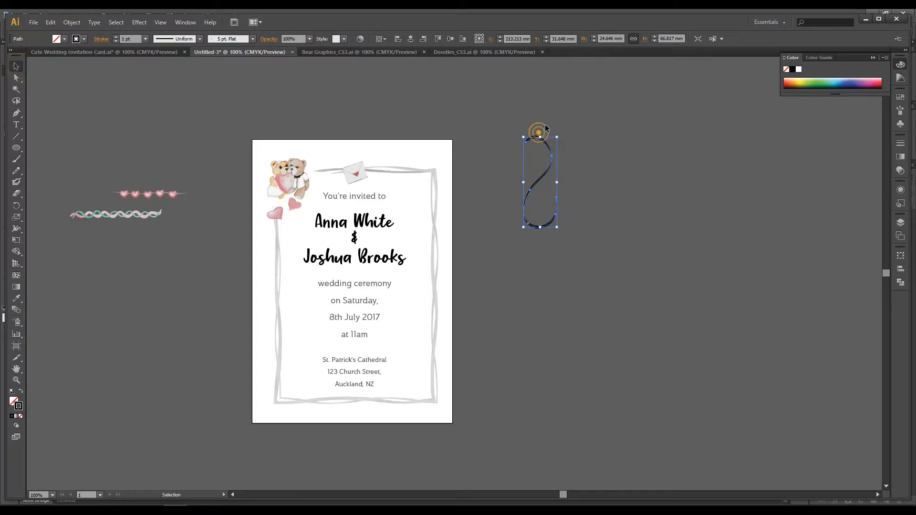
Step: Paint more flowing curls below the S-shaped curve with the same flat brush, forming a column about 45 mm wide and 227 mm tall
{"action": "left_click", "coordinate": [900, 110]}
{"action": "left_click", "coordinate": [17, 158]}
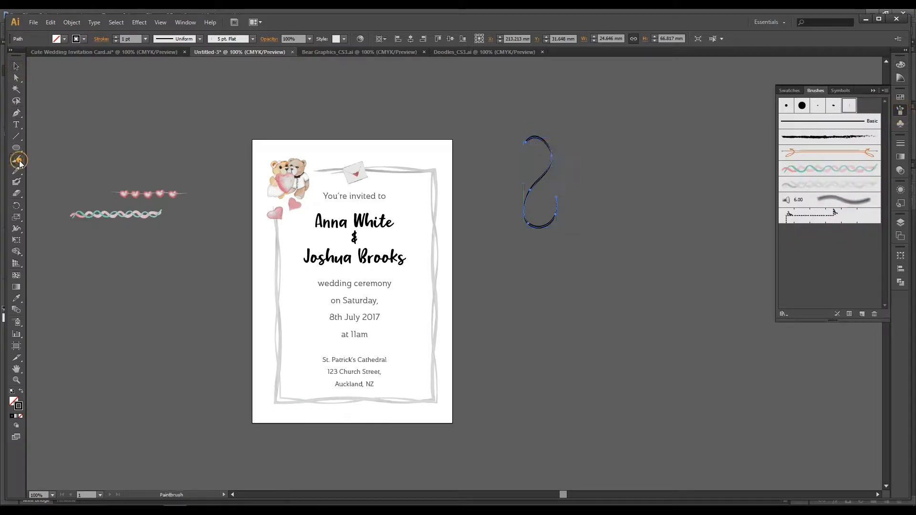
{"action": "mouse_move", "coordinate": [542, 204]}
{"action": "left_mouse_down"}
{"action": "mouse_move", "coordinate": [565, 188]}
{"action": "mouse_move", "coordinate": [569, 221]}
{"action": "mouse_move", "coordinate": [549, 272]}
{"action": "mouse_move", "coordinate": [569, 250]}
{"action": "left_mouse_up"}
{"action": "key", "text": "ctrl+z"}
{"action": "mouse_move", "coordinate": [543, 204]}
{"action": "left_mouse_down"}
{"action": "mouse_move", "coordinate": [569, 197]}
{"action": "mouse_move", "coordinate": [577, 229]}
{"action": "mouse_move", "coordinate": [559, 254]}
{"action": "mouse_move", "coordinate": [534, 253]}
{"action": "mouse_move", "coordinate": [552, 238]}
{"action": "mouse_move", "coordinate": [530, 241]}
{"action": "mouse_move", "coordinate": [526, 259]}
{"action": "mouse_move", "coordinate": [567, 292]}
{"action": "mouse_move", "coordinate": [565, 303]}
{"action": "mouse_move", "coordinate": [531, 303]}
{"action": "mouse_move", "coordinate": [536, 316]}
{"action": "mouse_move", "coordinate": [566, 327]}
{"action": "mouse_move", "coordinate": [568, 341]}
{"action": "mouse_move", "coordinate": [536, 349]}
{"action": "mouse_move", "coordinate": [539, 372]}
{"action": "mouse_move", "coordinate": [578, 379]}
{"action": "left_mouse_up"}
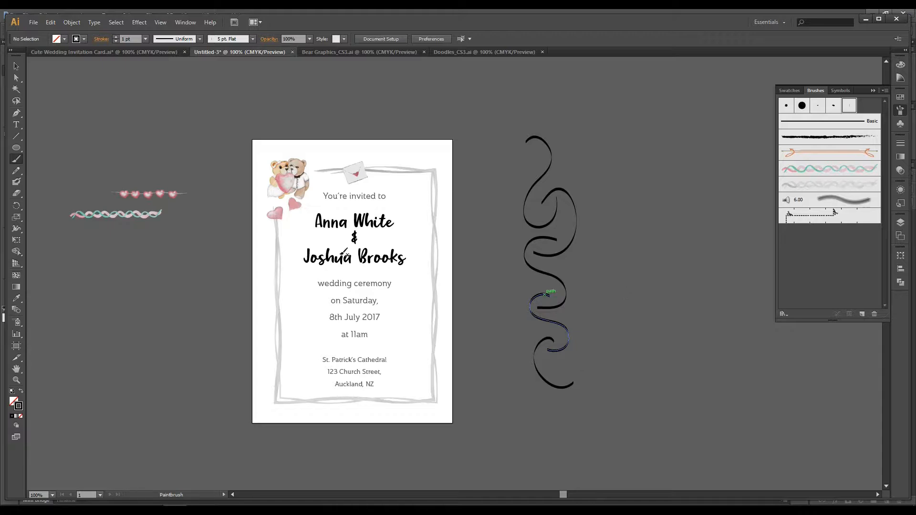
{"action": "mouse_move", "coordinate": [557, 369]}
{"action": "left_mouse_down"}
{"action": "mouse_move", "coordinate": [582, 377]}
{"action": "mouse_move", "coordinate": [580, 397]}
{"action": "mouse_move", "coordinate": [541, 412]}
{"action": "mouse_move", "coordinate": [549, 439]}
{"action": "mouse_move", "coordinate": [578, 437]}
{"action": "mouse_move", "coordinate": [577, 411]}
{"action": "left_mouse_up"}
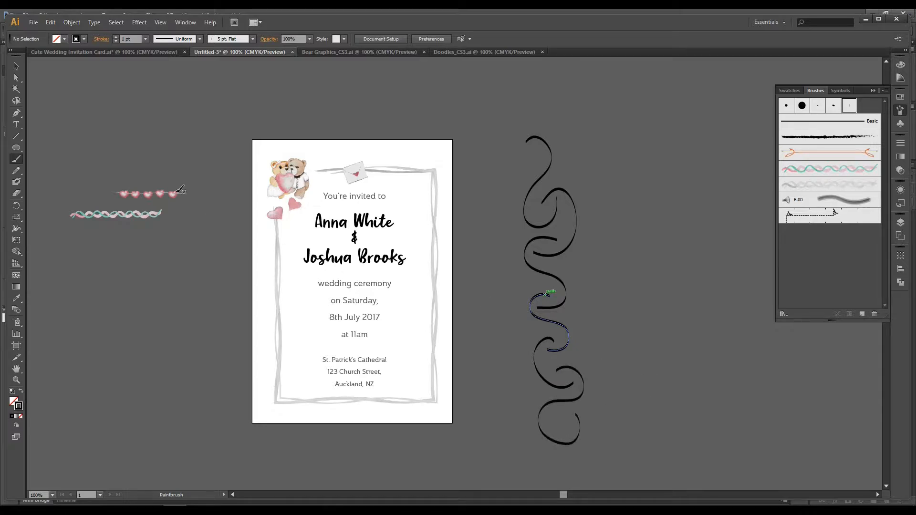
Step: Shift the column of curves slightly up and toward the card, and group all its strokes
{"action": "left_click", "coordinate": [17, 66]}
{"action": "left_click", "coordinate": [618, 226]}
{"action": "mouse_move", "coordinate": [497, 119]}
{"action": "left_mouse_down"}
{"action": "mouse_move", "coordinate": [606, 481]}
{"action": "mouse_move", "coordinate": [600, 423]}
{"action": "left_mouse_up"}
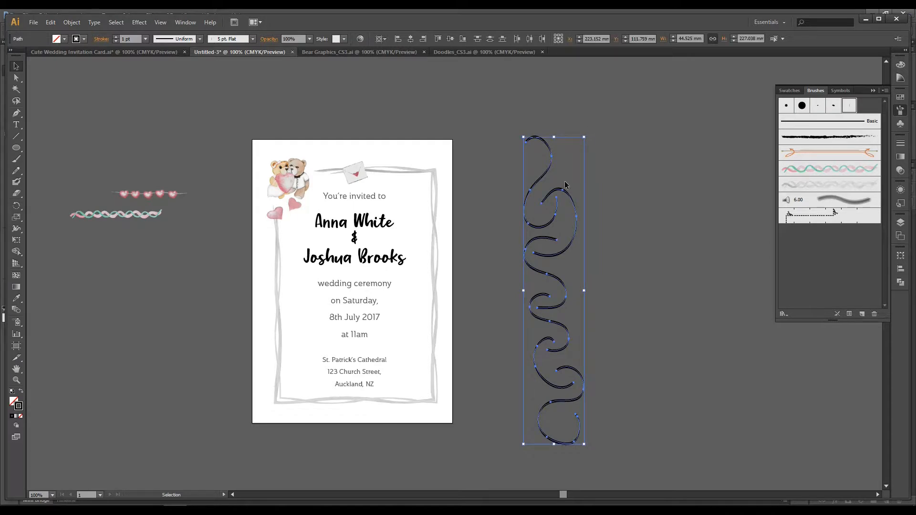
{"action": "left_click_drag", "start_coordinate": [564, 193], "coordinate": [589, 170]}
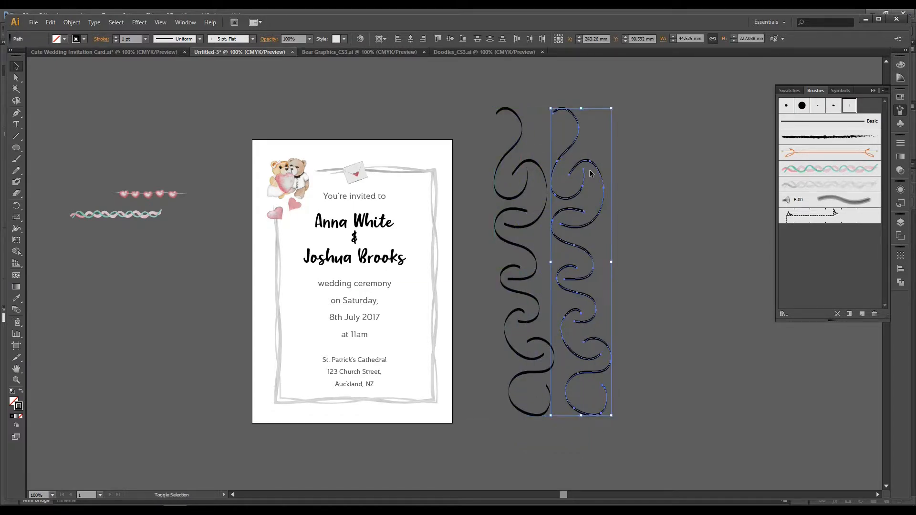
{"action": "key", "text": "ctrl+z"}
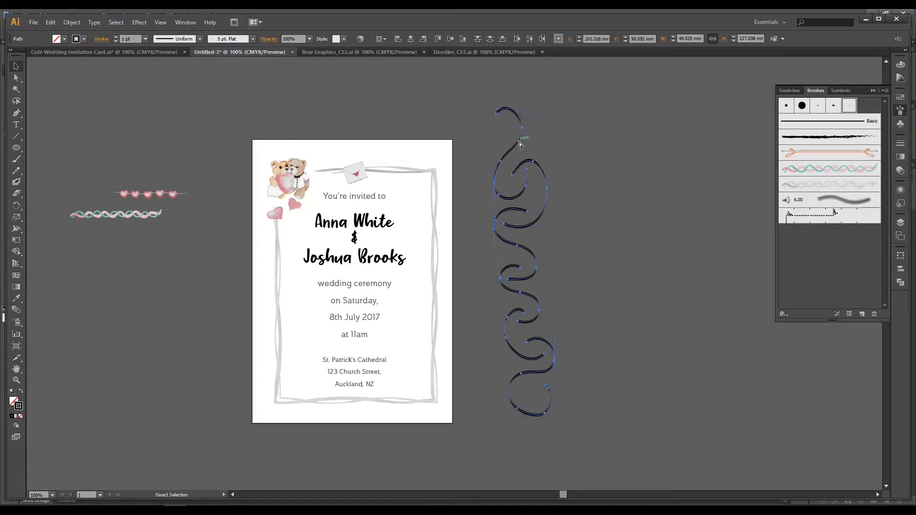
{"action": "key", "text": "ctrl+g"}
Step: Create a reflected copy of the grouped curves across the vertical axis at 90°
{"action": "right_click", "coordinate": [523, 164]}
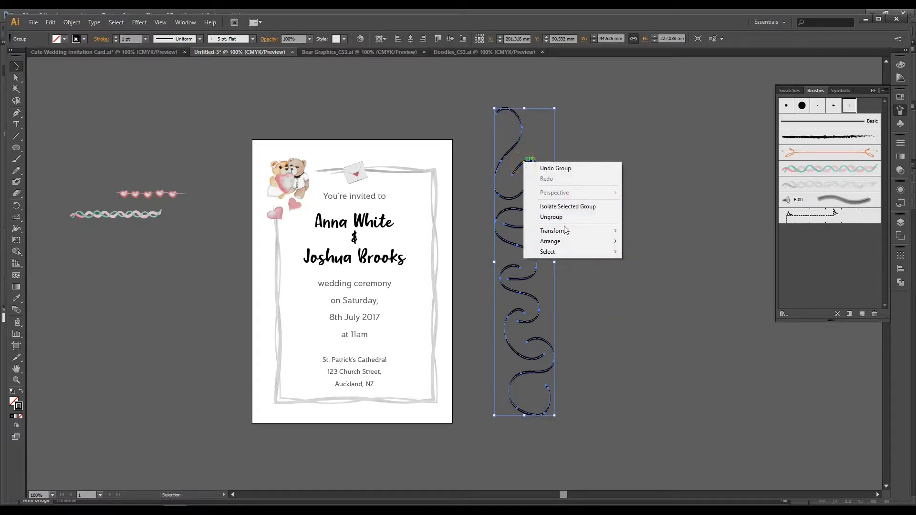
{"action": "mouse_move", "coordinate": [567, 230]}
{"action": "left_click", "coordinate": [646, 265]}
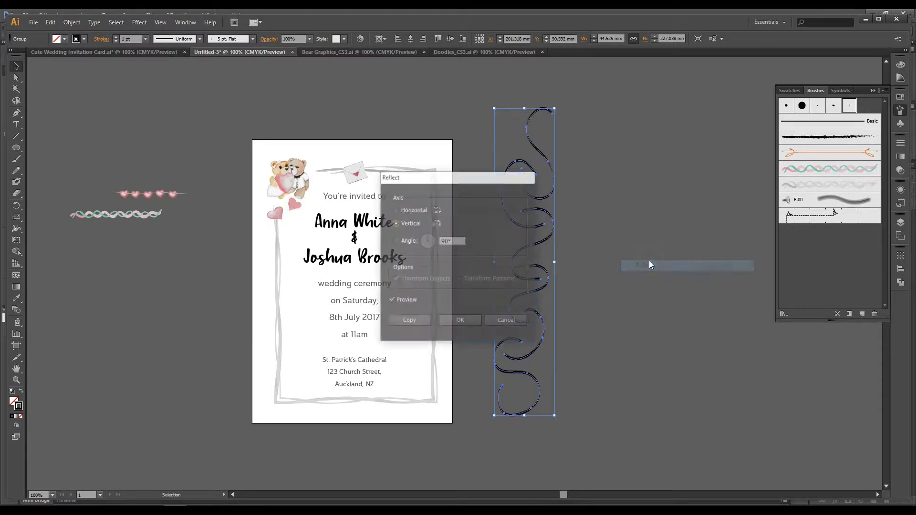
{"action": "mouse_move", "coordinate": [457, 183]}
{"action": "left_mouse_down"}
{"action": "mouse_move", "coordinate": [722, 135]}
{"action": "mouse_move", "coordinate": [736, 114]}
{"action": "left_mouse_up"}
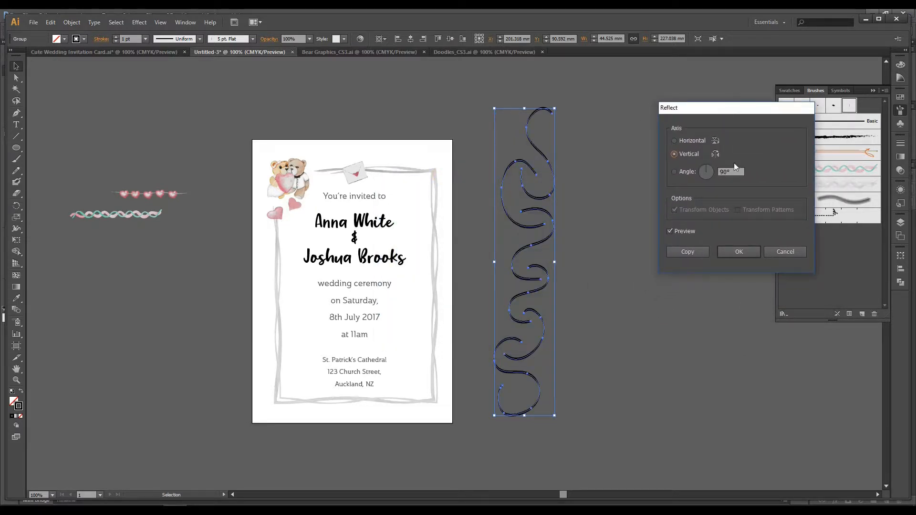
{"action": "left_click", "coordinate": [686, 252]}
Step: Move the mirrored copy sideways so the two groups of curls face each other as a symmetrical ornament
{"action": "left_click", "coordinate": [595, 225]}
{"action": "left_click_drag", "start_coordinate": [555, 195], "coordinate": [598, 193]}
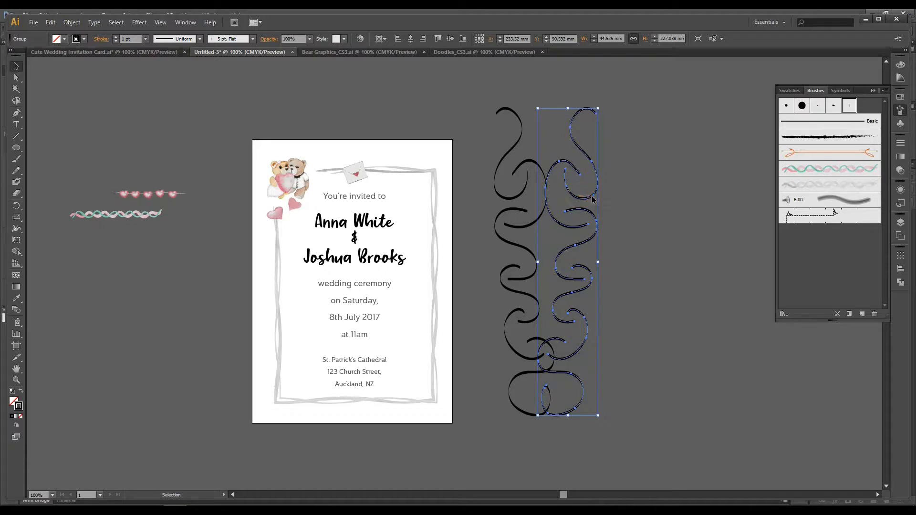
{"action": "left_click", "coordinate": [602, 199]}
{"action": "left_click_drag", "start_coordinate": [593, 196], "coordinate": [597, 196]}
{"action": "left_click", "coordinate": [648, 183]}
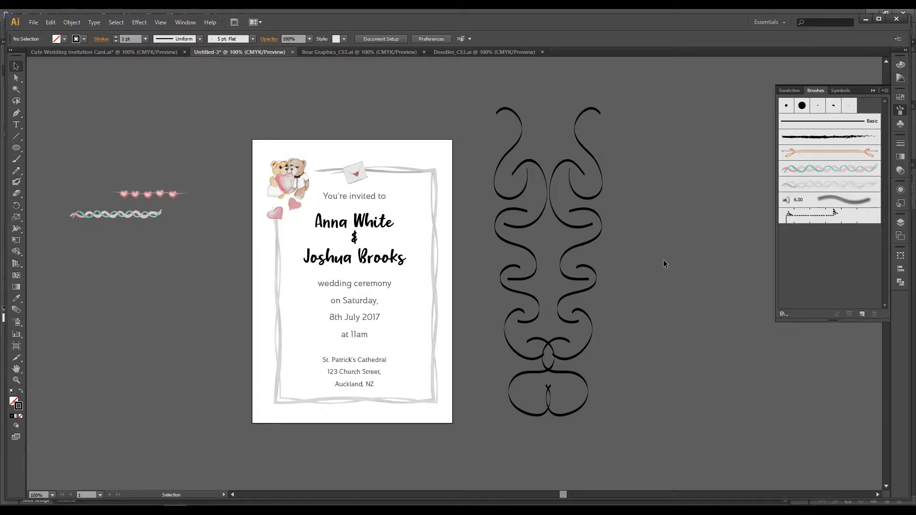
{"action": "left_click_drag", "start_coordinate": [494, 125], "coordinate": [472, 156]}
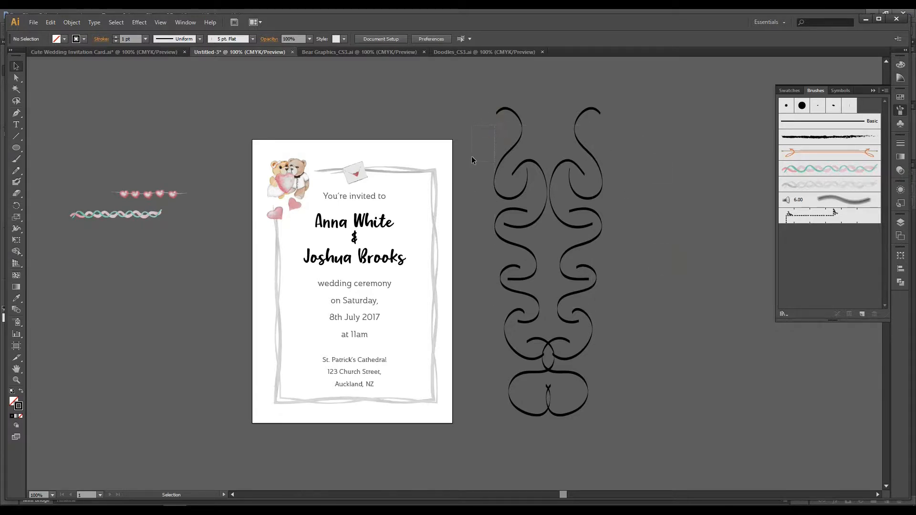
{"action": "left_click", "coordinate": [16, 113]}
{"action": "left_click", "coordinate": [16, 159]}
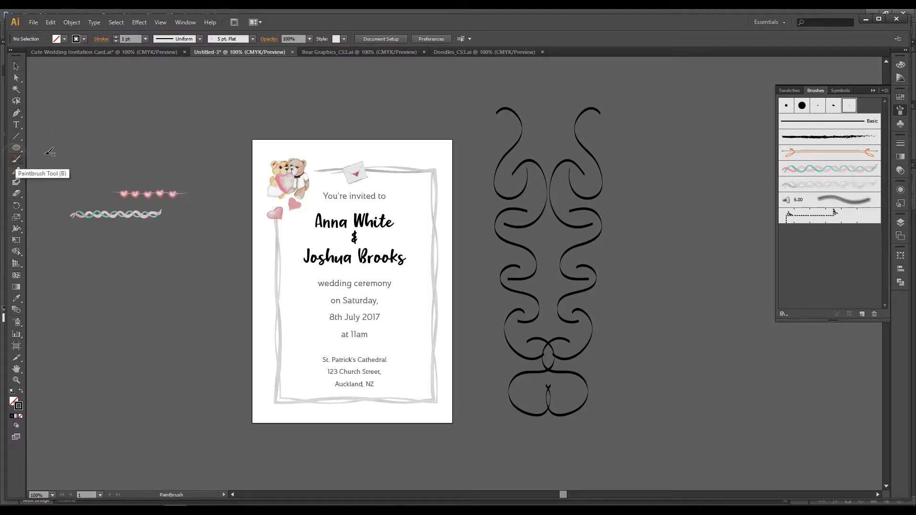
{"action": "mouse_move", "coordinate": [551, 101]}
{"action": "left_mouse_down"}
{"action": "mouse_move", "coordinate": [540, 119]}
{"action": "mouse_move", "coordinate": [556, 113]}
{"action": "mouse_move", "coordinate": [553, 140]}
{"action": "mouse_move", "coordinate": [540, 120]}
{"action": "left_mouse_up"}
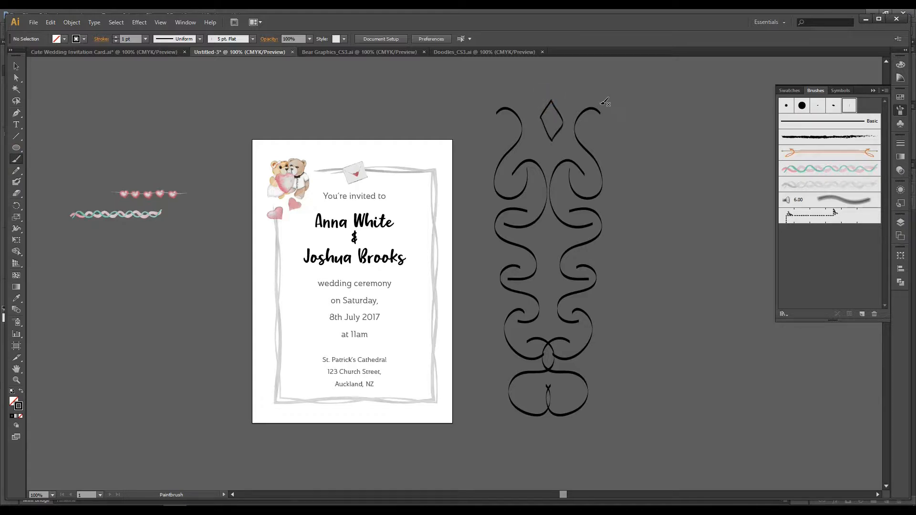
{"action": "key", "text": "v"}
{"action": "key", "text": "ctrl+z"}
{"action": "key", "text": "ctrl+z"}
Step: Paint a small diamond between the ornament's uppermost curls and move its edges inward to narrow the shape
{"action": "mouse_move", "coordinate": [552, 102]}
{"action": "left_mouse_down"}
{"action": "mouse_move", "coordinate": [541, 120]}
{"action": "mouse_move", "coordinate": [552, 102]}
{"action": "mouse_move", "coordinate": [569, 114]}
{"action": "mouse_move", "coordinate": [555, 136]}
{"action": "left_mouse_up"}
{"action": "left_click", "coordinate": [16, 65]}
{"action": "left_click", "coordinate": [562, 125]}
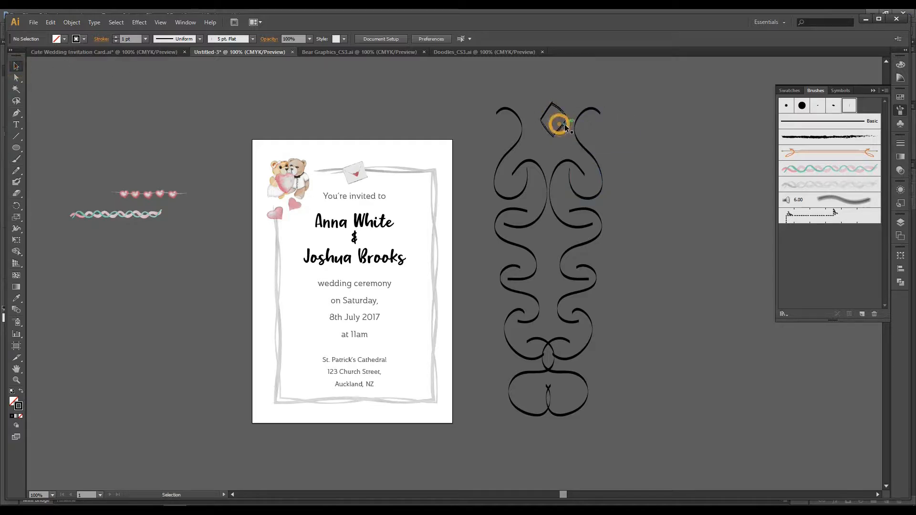
{"action": "left_click_drag", "start_coordinate": [569, 120], "coordinate": [562, 119]}
{"action": "left_click", "coordinate": [576, 94]}
{"action": "left_click", "coordinate": [563, 120]}
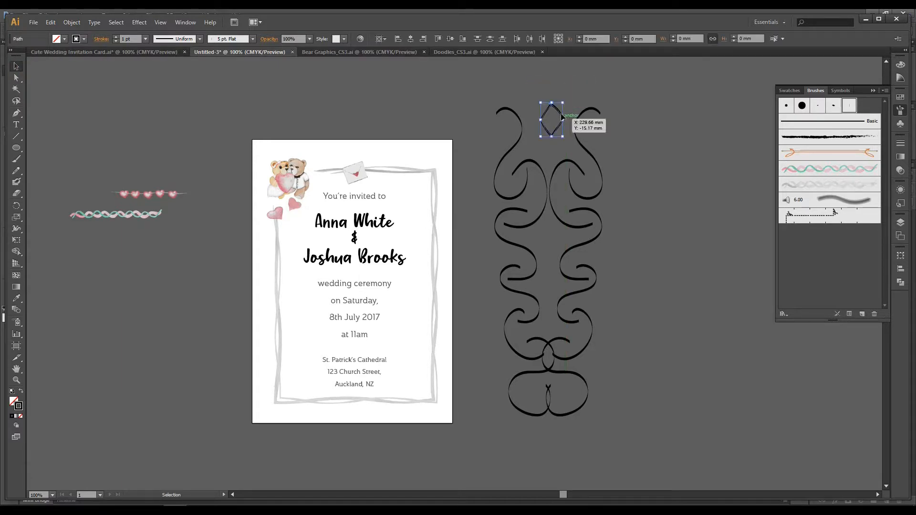
Step: Delete the diamond's upper-left edge and repaint it with the flat brush to close the shape
{"action": "left_click", "coordinate": [567, 91]}
{"action": "left_click", "coordinate": [547, 113]}
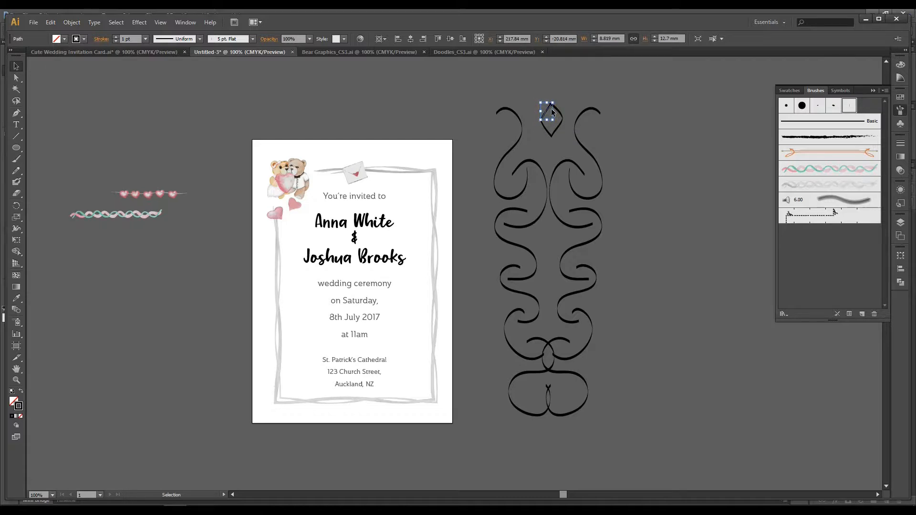
{"action": "left_click", "coordinate": [549, 115]}
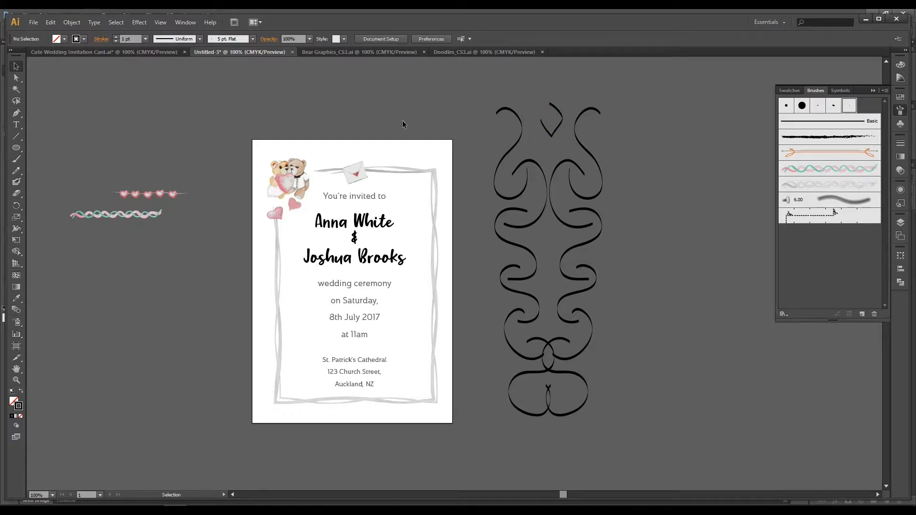
{"action": "left_click", "coordinate": [16, 159]}
{"action": "left_click_drag", "start_coordinate": [552, 101], "coordinate": [543, 121]}
{"action": "key", "text": "ctrl+z"}
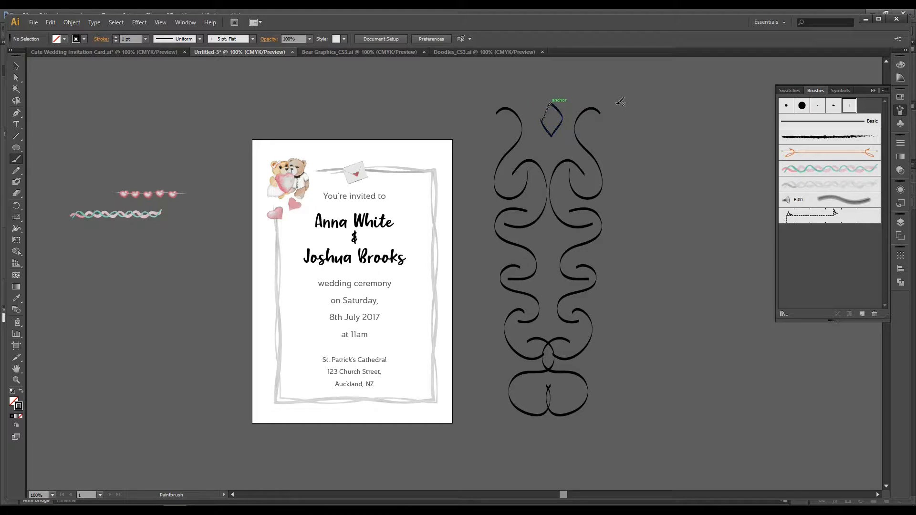
Step: Lower the diamond slightly between the uppermost curls and place a copy of it in the gap below the second pair of curls
{"action": "left_click", "coordinate": [16, 66]}
{"action": "left_click", "coordinate": [533, 74]}
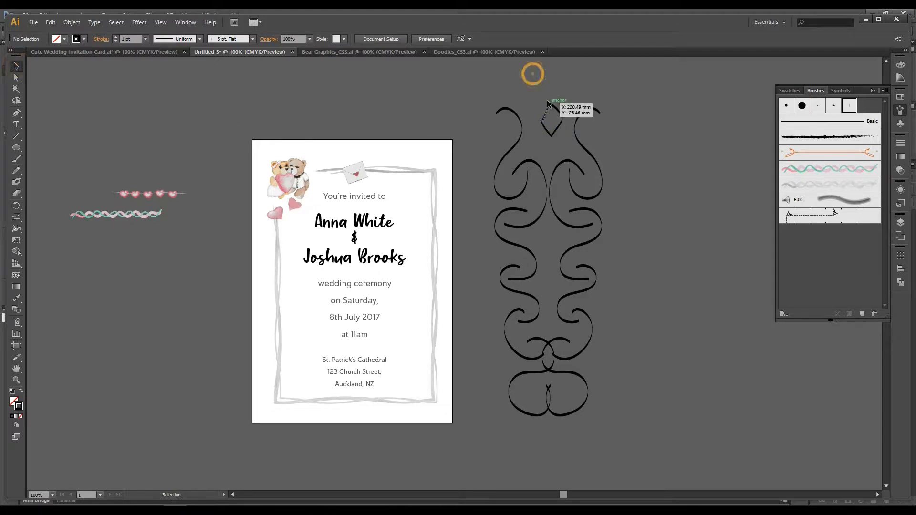
{"action": "left_click_drag", "start_coordinate": [559, 139], "coordinate": [562, 135]}
{"action": "left_click_drag", "start_coordinate": [567, 101], "coordinate": [537, 140]}
{"action": "left_click_drag", "start_coordinate": [550, 106], "coordinate": [553, 236]}
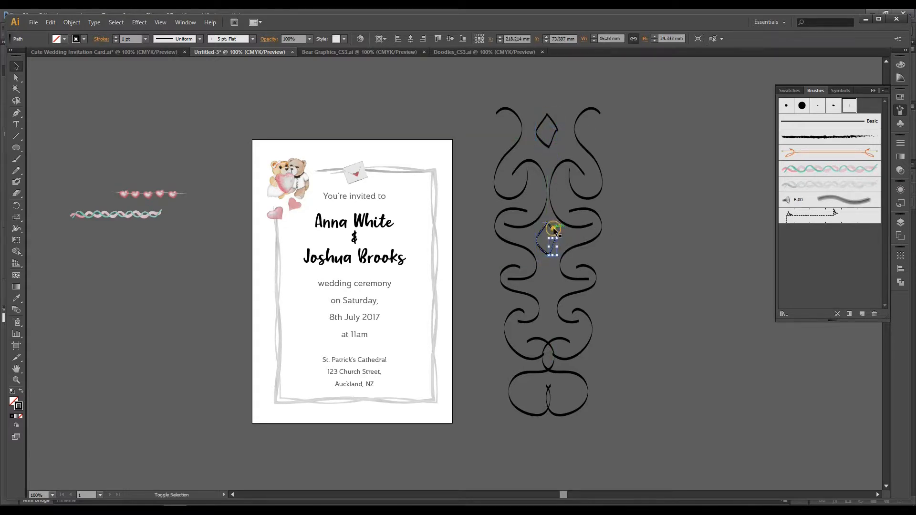
{"action": "key", "text": "ctrl+d"}
{"action": "key", "text": "ctrl+z"}
{"action": "left_click", "coordinate": [706, 239]}
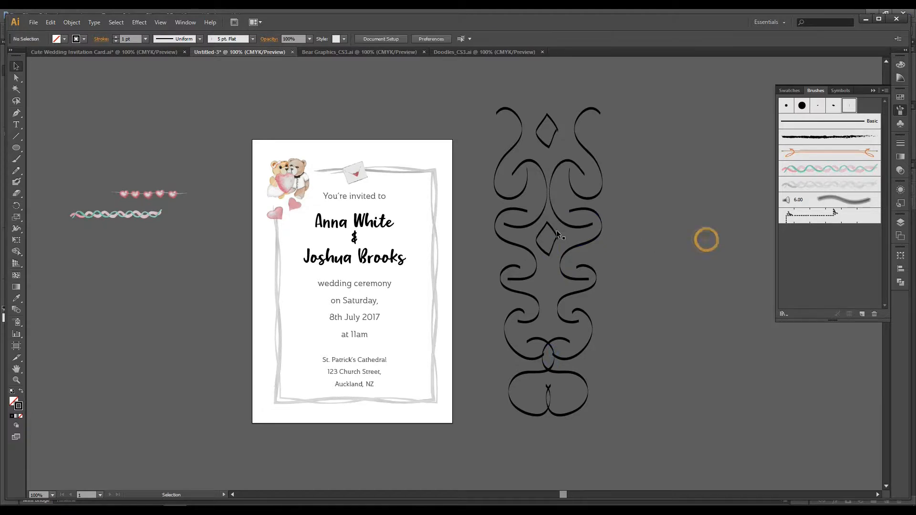
Step: Duplicate the diamond twice more down the ornament's centre line, filling the two lower gaps between the curls
{"action": "left_click_drag", "start_coordinate": [539, 227], "coordinate": [554, 282]}
{"action": "left_click", "coordinate": [706, 271]}
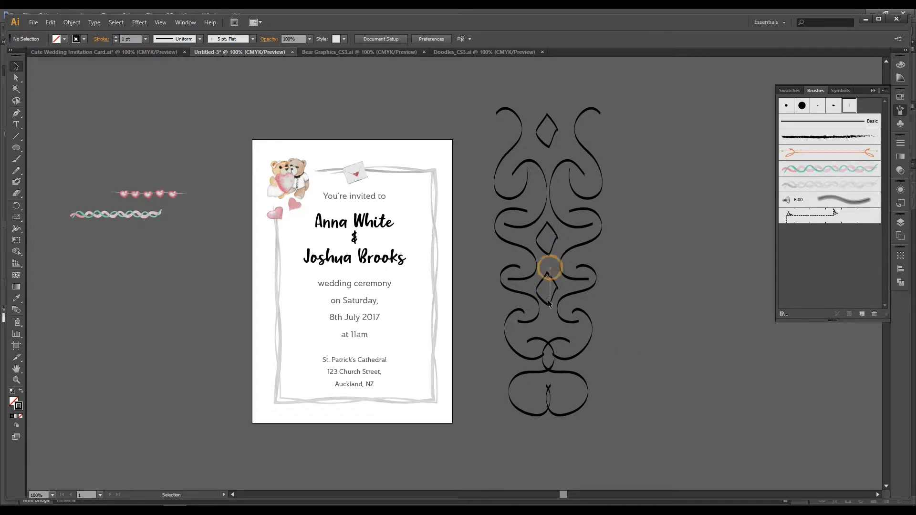
{"action": "left_click", "coordinate": [554, 284]}
{"action": "left_click_drag", "start_coordinate": [555, 289], "coordinate": [547, 315]}
{"action": "left_click", "coordinate": [706, 319]}
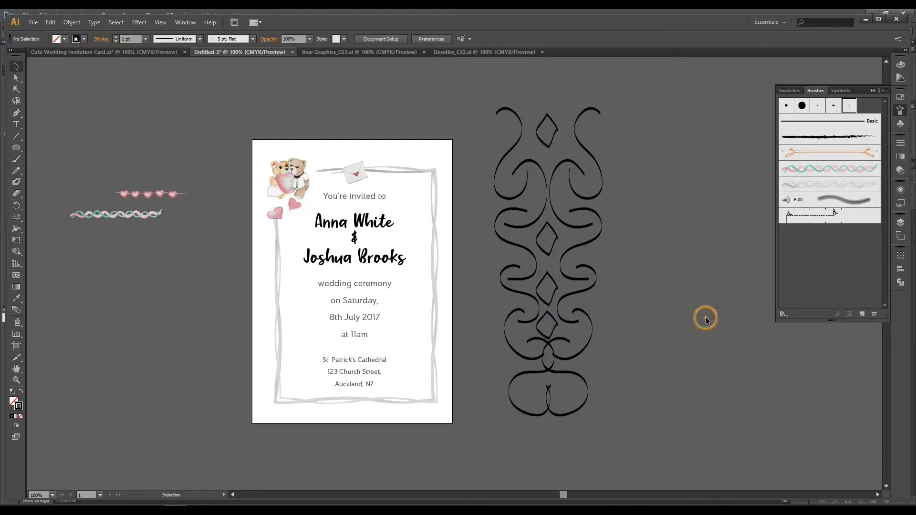
Step: Group all the swirls and diamonds of the ornament into one object
{"action": "left_click_drag", "start_coordinate": [497, 113], "coordinate": [611, 382]}
{"action": "key", "text": "ctrl+z"}
{"action": "left_click", "coordinate": [663, 248]}
{"action": "left_click_drag", "start_coordinate": [481, 127], "coordinate": [615, 372]}
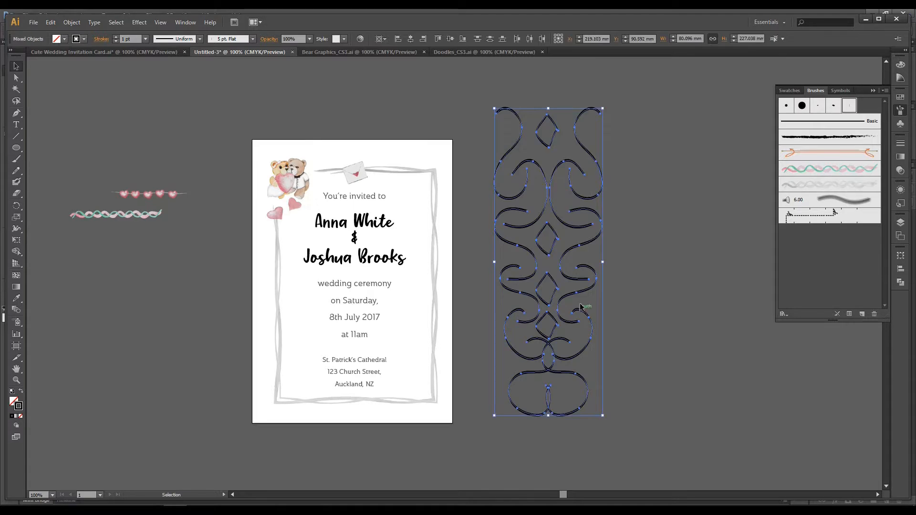
{"action": "key", "text": "ctrl+g"}
{"action": "left_click", "coordinate": [701, 273]}
{"action": "left_click", "coordinate": [542, 163]}
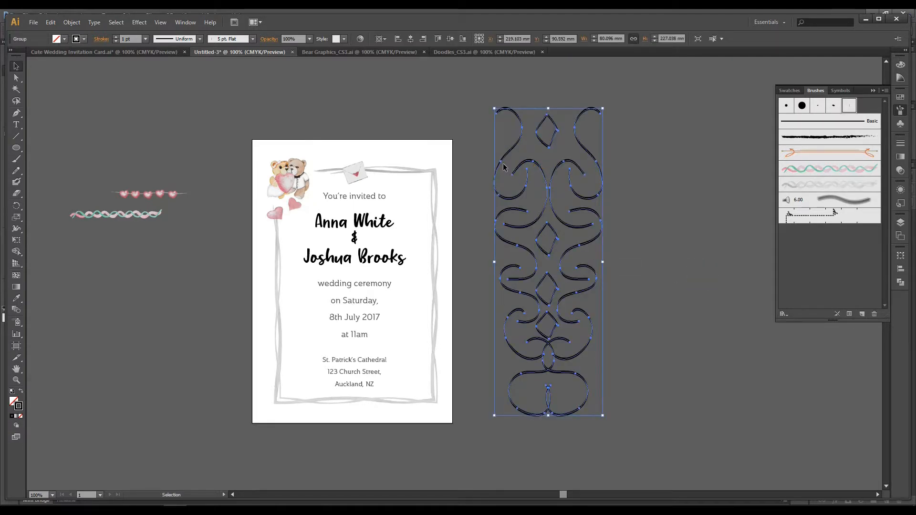
{"action": "left_click_drag", "start_coordinate": [503, 162], "coordinate": [620, 174]}
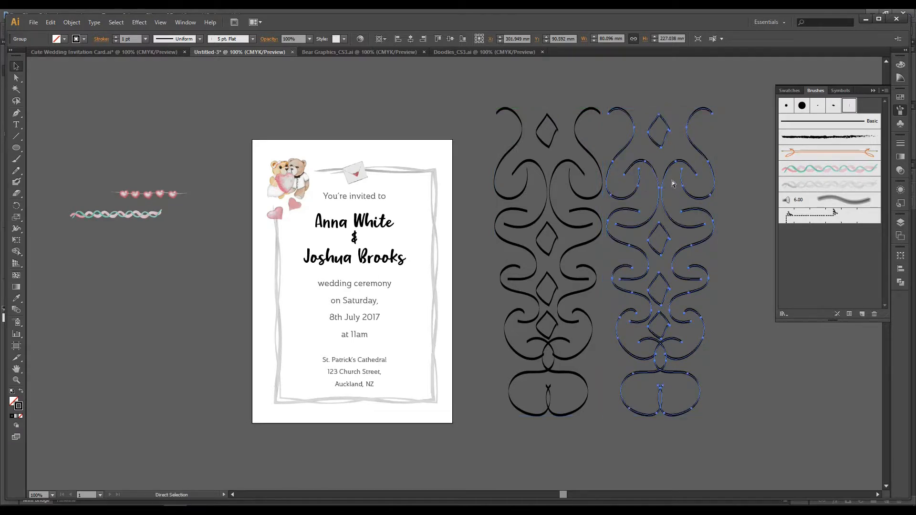
{"action": "key", "text": "Delete"}
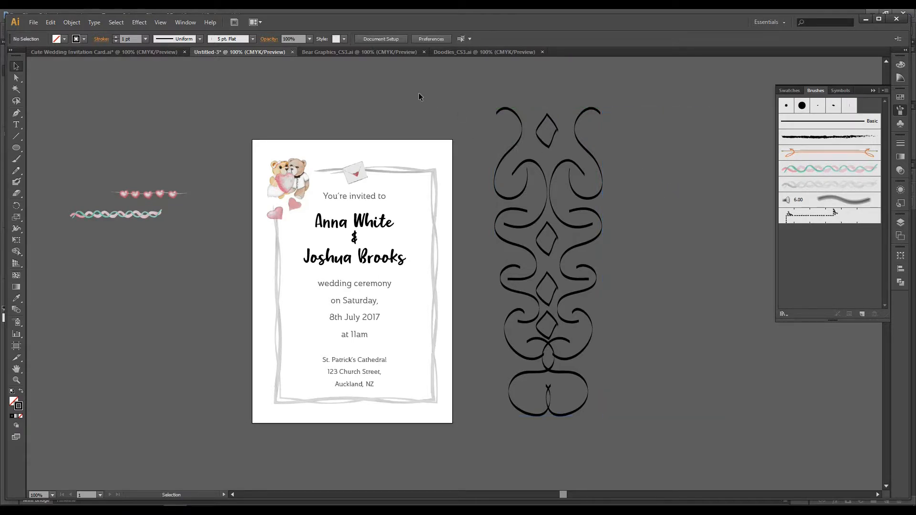
Step: Duplicate the ornament directly beside itself and repeat the duplication to form a level row of three ornaments
{"action": "left_click", "coordinate": [521, 120]}
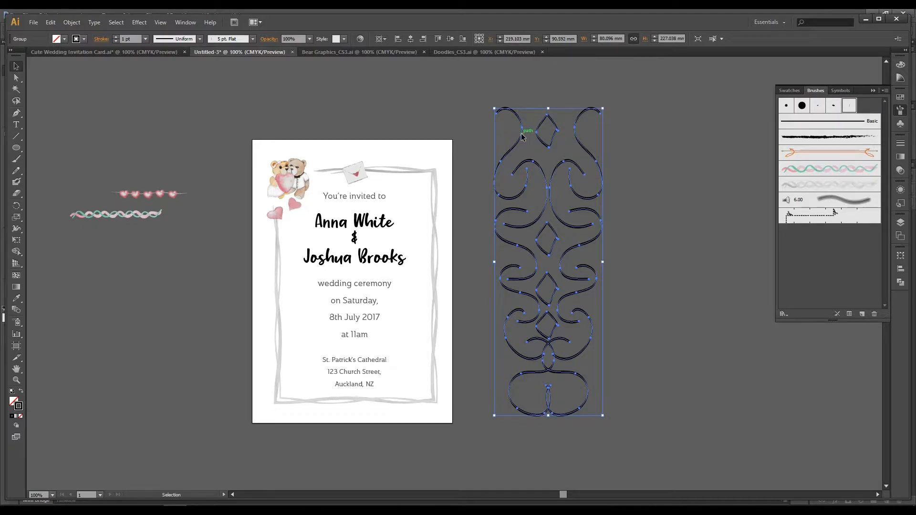
{"action": "left_click_drag", "start_coordinate": [528, 137], "coordinate": [633, 148]}
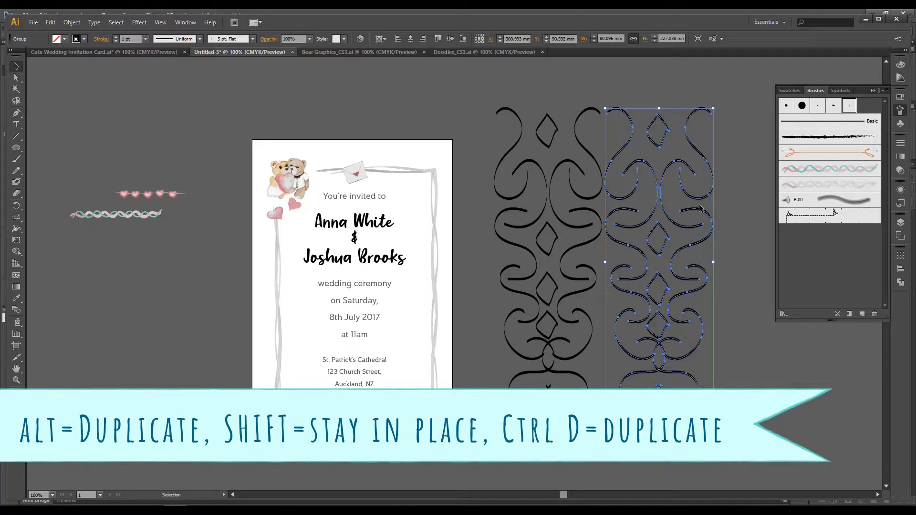
{"action": "key", "text": "ctrl+d"}
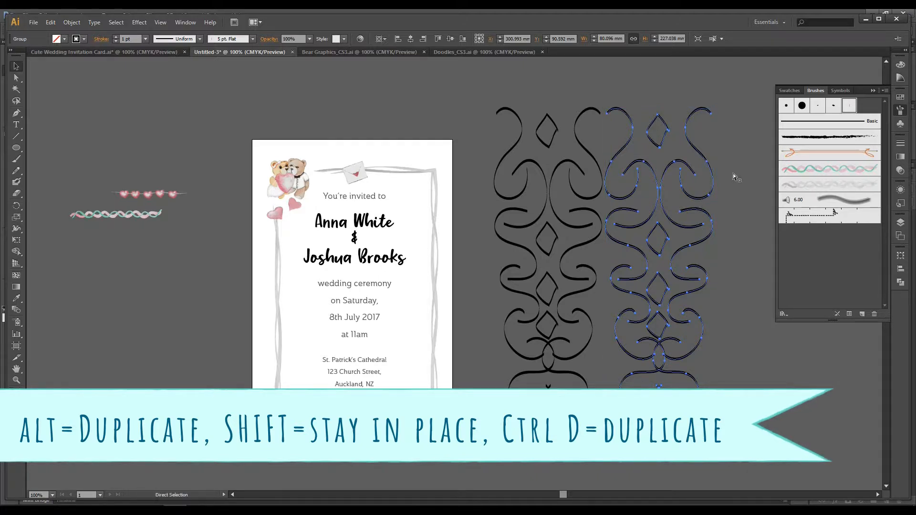
{"action": "left_click_drag", "start_coordinate": [678, 307], "coordinate": [560, 309]}
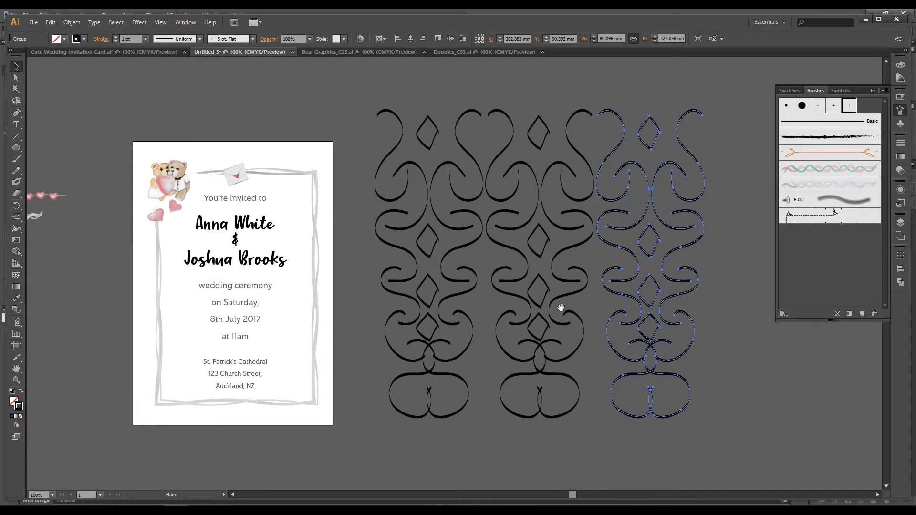
{"action": "left_click", "coordinate": [754, 277]}
{"action": "key", "text": "ctrl+minus"}
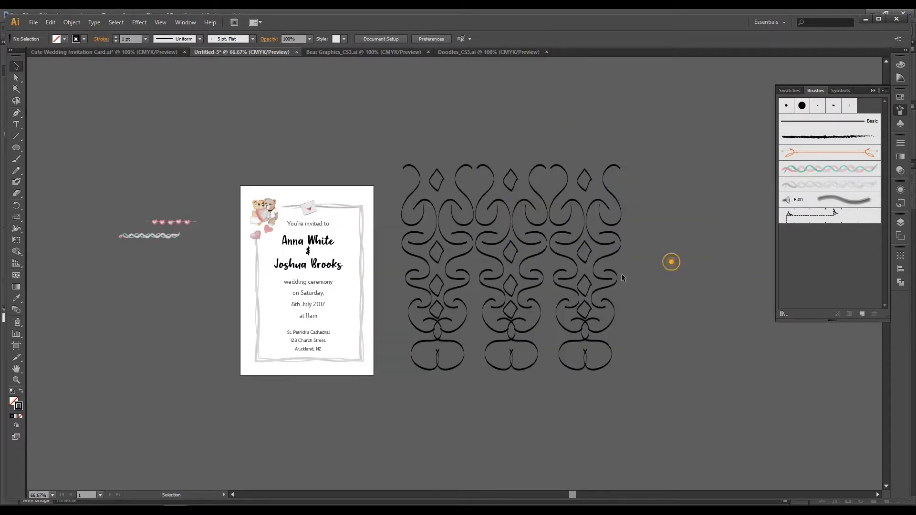
Step: Move the three ornaments together onto the invitation and narrow them to about 170 mm wide
{"action": "left_click_drag", "start_coordinate": [394, 134], "coordinate": [650, 376]}
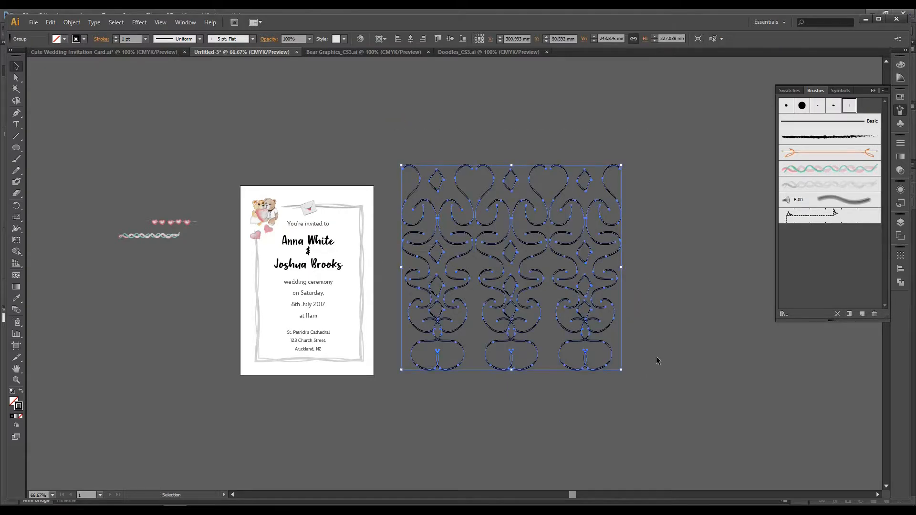
{"action": "left_click", "coordinate": [657, 356]}
{"action": "left_click_drag", "start_coordinate": [504, 205], "coordinate": [327, 209]}
{"action": "left_click_drag", "start_coordinate": [441, 275], "coordinate": [373, 277]}
{"action": "left_click", "coordinate": [462, 253]}
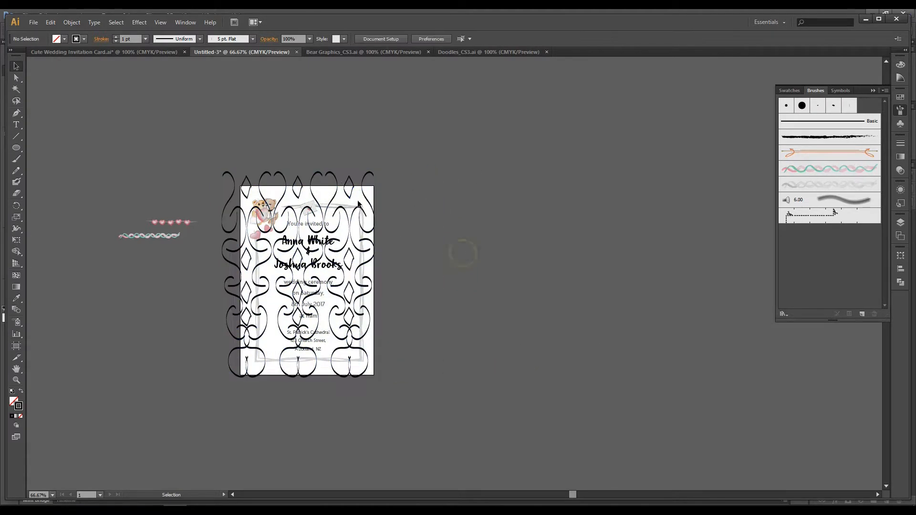
Step: Lower the pattern's top edge to just above the top of the invitation page
{"action": "left_click", "coordinate": [317, 176]}
{"action": "left_click", "coordinate": [298, 174]}
{"action": "left_click", "coordinate": [298, 175]}
{"action": "left_click_drag", "start_coordinate": [298, 173], "coordinate": [300, 184]}
{"action": "left_click", "coordinate": [362, 140]}
{"action": "left_click", "coordinate": [523, 266]}
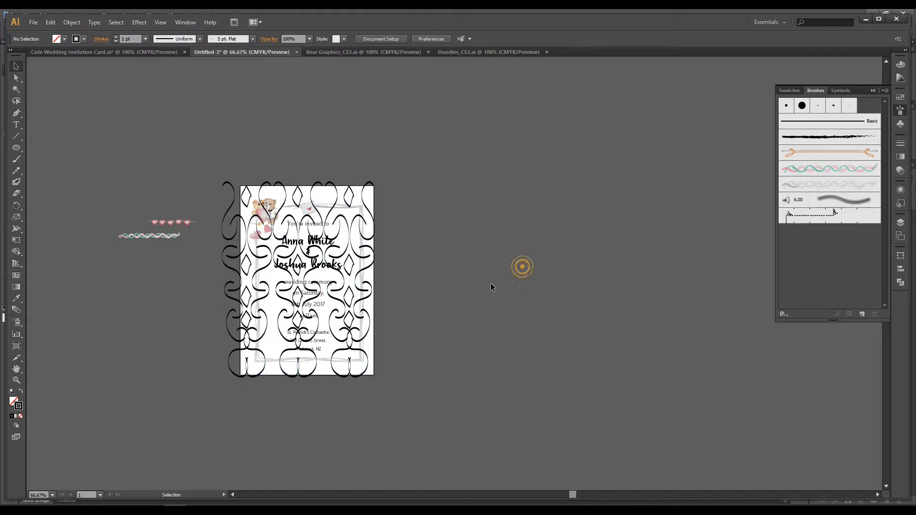
Step: Stretch the pattern's bottom edge below the page to about 234 mm tall, and shift it slightly up and right
{"action": "left_click", "coordinate": [372, 251]}
{"action": "left_click_drag", "start_coordinate": [298, 377], "coordinate": [299, 393]}
{"action": "left_click", "coordinate": [462, 388]}
{"action": "left_click", "coordinate": [337, 192]}
{"action": "left_click_drag", "start_coordinate": [336, 191], "coordinate": [341, 187]}
{"action": "left_click", "coordinate": [447, 205]}
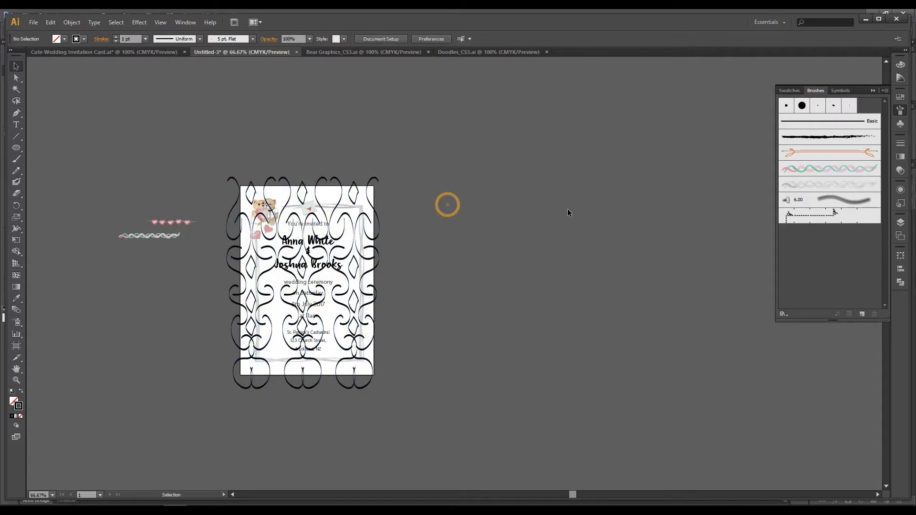
Step: Centre the pattern horizontally and vertically on the invitation page
{"action": "left_click", "coordinate": [367, 258]}
{"action": "left_click", "coordinate": [422, 41]}
{"action": "left_click", "coordinate": [450, 38]}
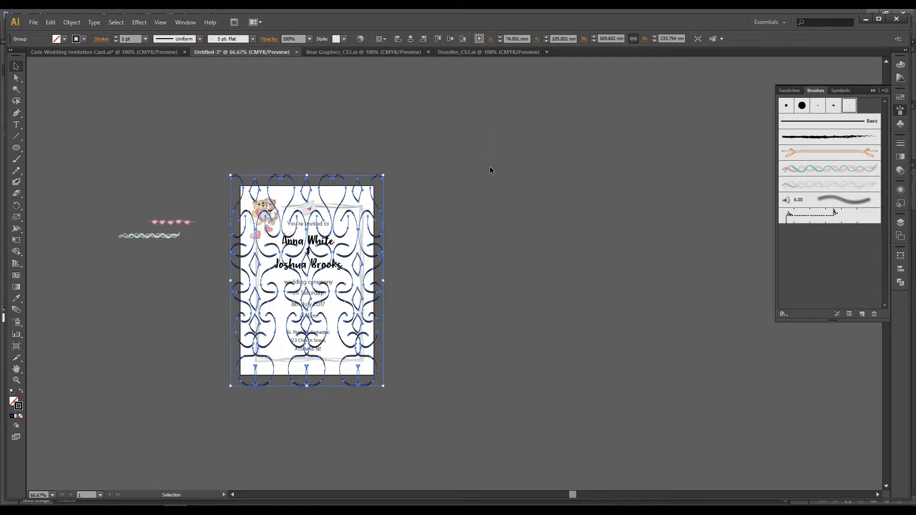
{"action": "left_click", "coordinate": [421, 190]}
Step: Draw a rectangle of about 148 by 210 mm over the pattern, covering the whole invitation page
{"action": "left_click", "coordinate": [377, 204]}
{"action": "left_click_drag", "start_coordinate": [16, 148], "coordinate": [45, 152]}
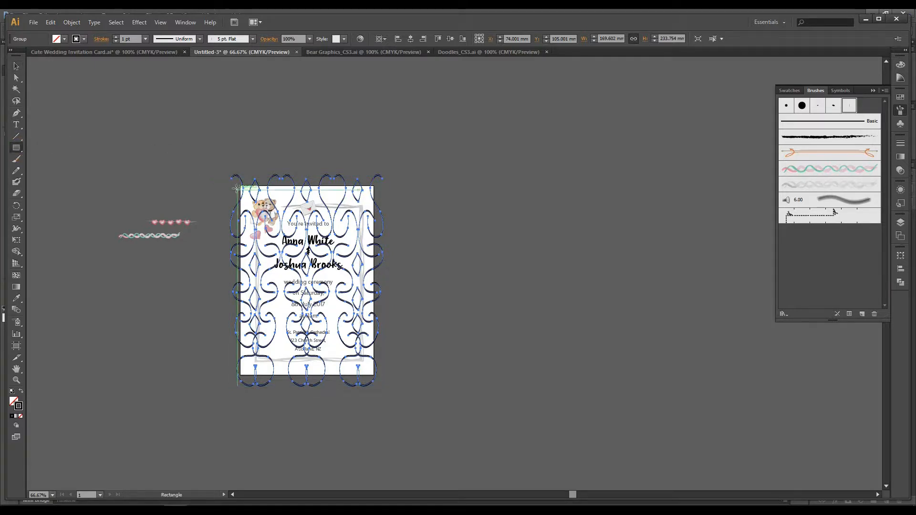
{"action": "left_click_drag", "start_coordinate": [237, 189], "coordinate": [375, 376]}
{"action": "left_click", "coordinate": [16, 67]}
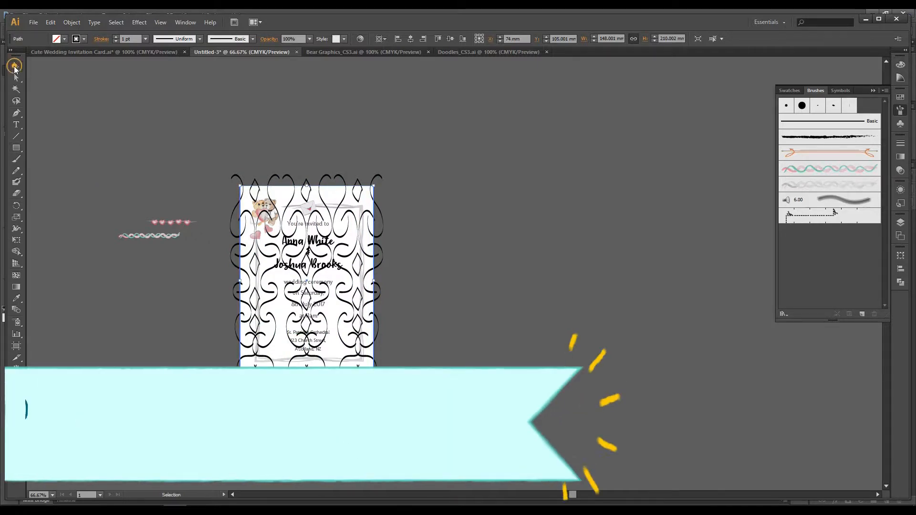
Step: Select the rectangle together with the pattern and make a clipping mask that trims the pattern to the page
{"action": "left_click", "coordinate": [289, 179], "text": "shift"}
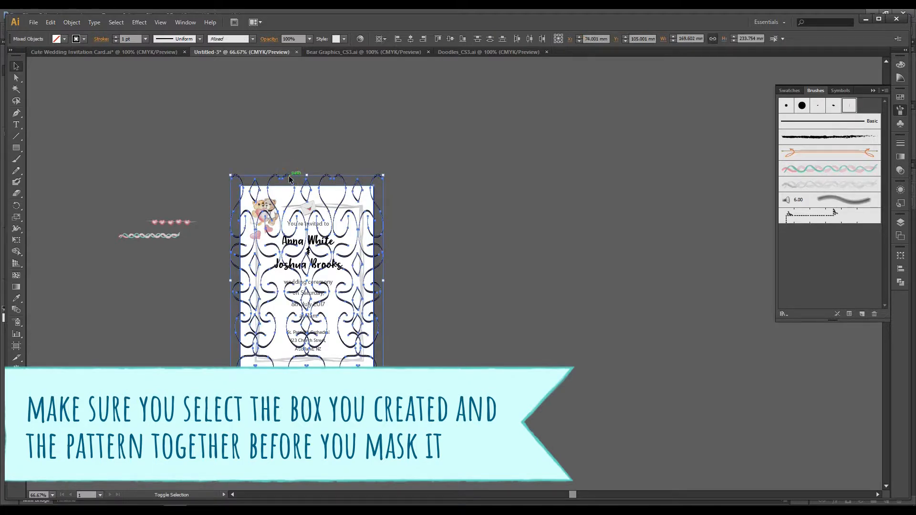
{"action": "key", "text": "ctrl"}
{"action": "key", "text": "ctrl+7"}
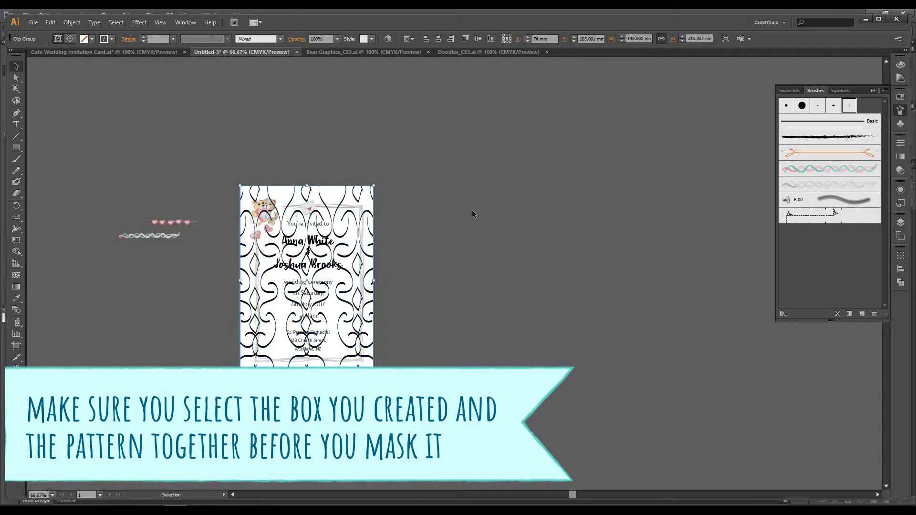
{"action": "left_click", "coordinate": [472, 214]}
Step: Send the clipped pattern to the back, behind the invitation's text and artwork
{"action": "left_click", "coordinate": [292, 193]}
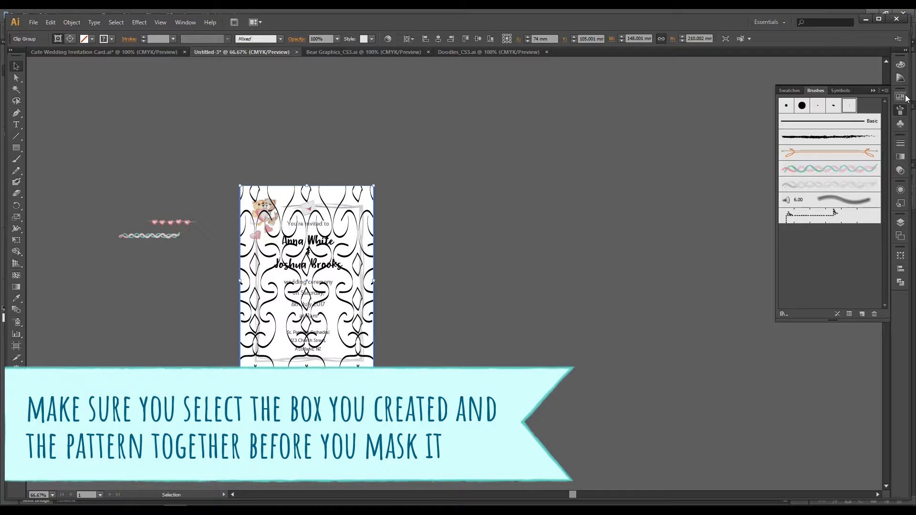
{"action": "left_click", "coordinate": [33, 23]}
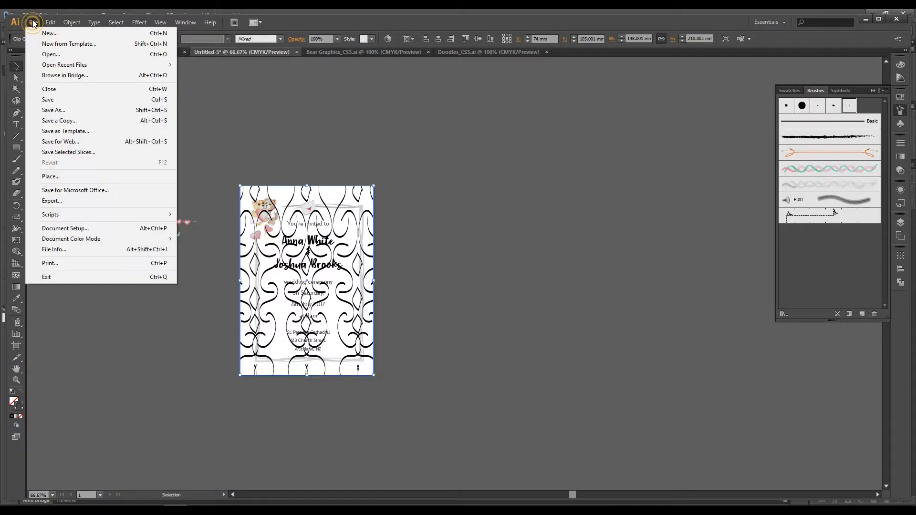
{"action": "mouse_move", "coordinate": [79, 48]}
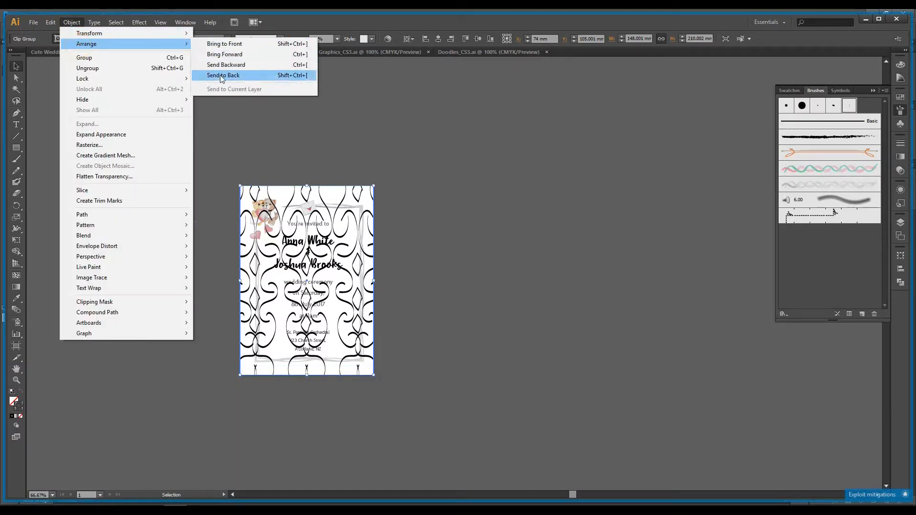
{"action": "left_click", "coordinate": [222, 75]}
{"action": "left_click", "coordinate": [487, 225]}
Step: Set the clipped background pattern's opacity to 20%
{"action": "left_click", "coordinate": [345, 207]}
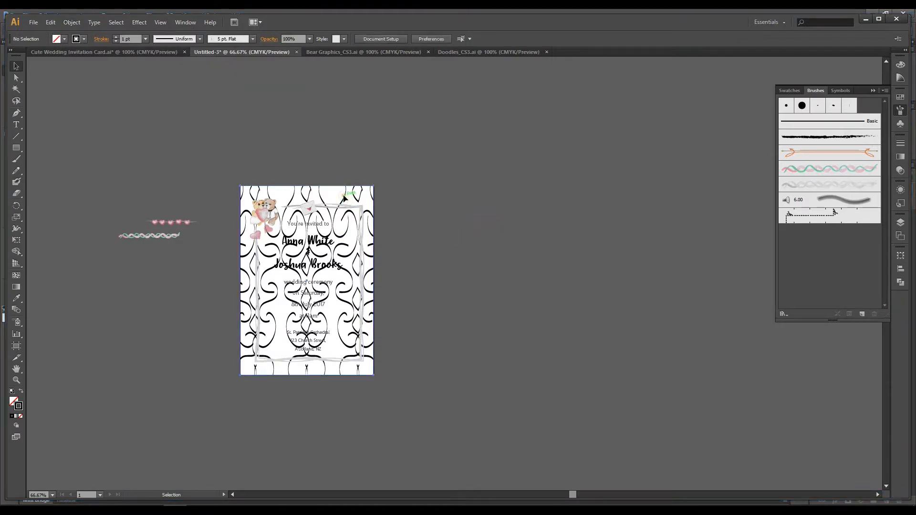
{"action": "left_click", "coordinate": [899, 175]}
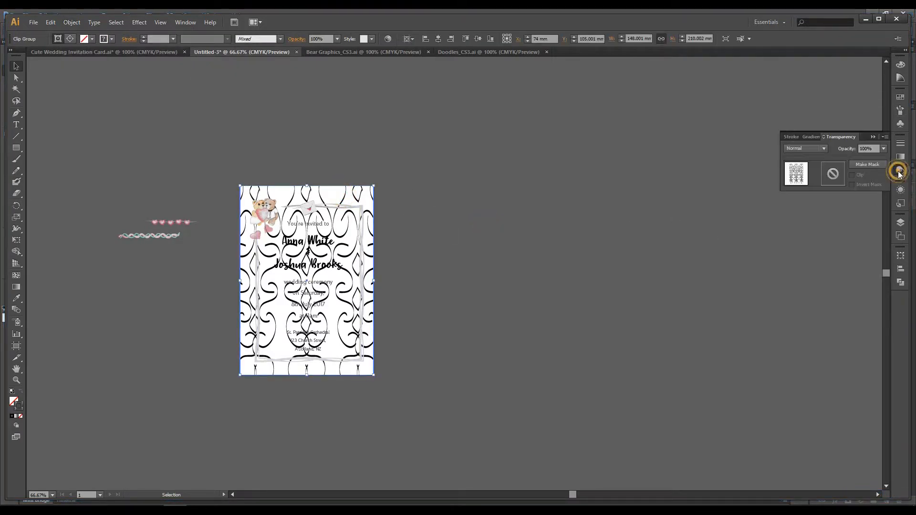
{"action": "left_click", "coordinate": [806, 150]}
{"action": "left_click", "coordinate": [806, 150]}
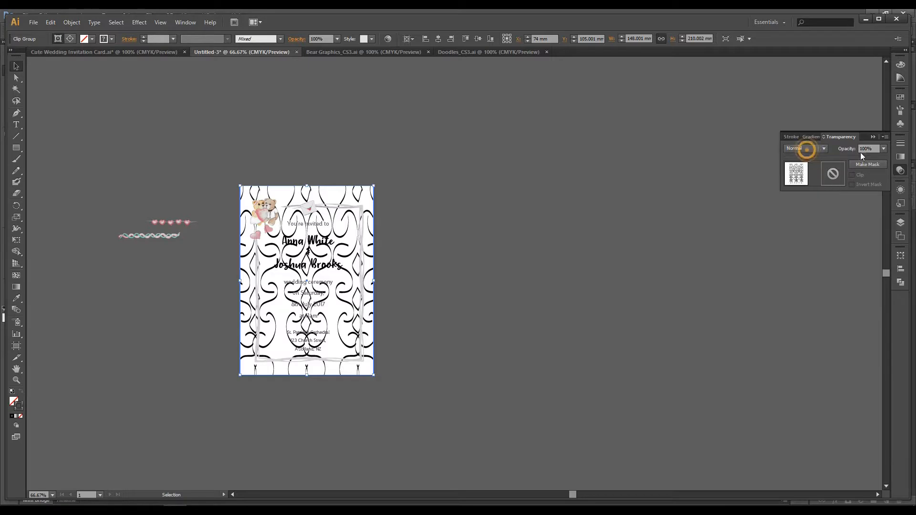
{"action": "left_click", "coordinate": [884, 148]}
{"action": "left_click", "coordinate": [892, 180]}
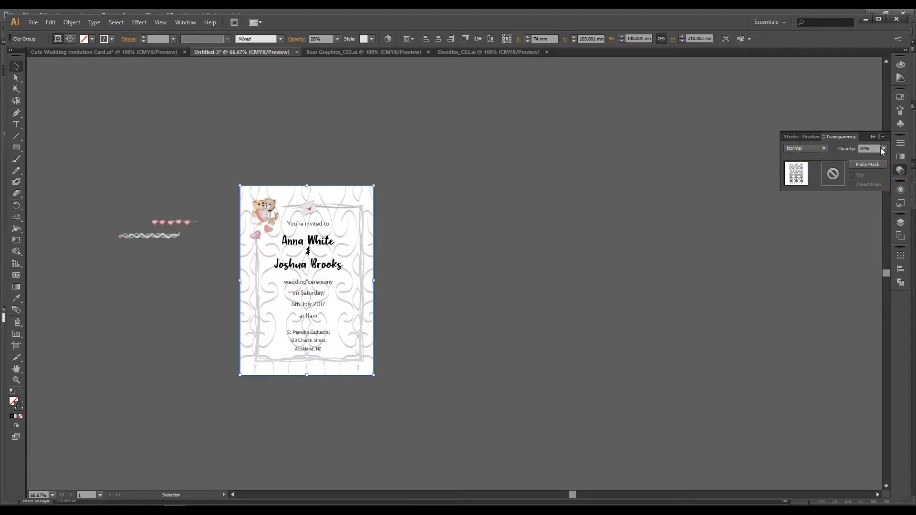
{"action": "left_click", "coordinate": [433, 215]}
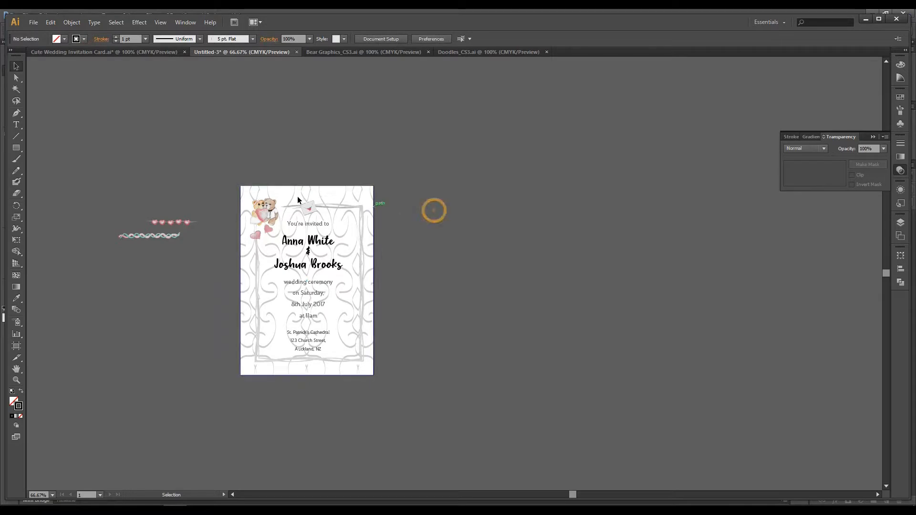
Step: Lock the faded background pattern in place
{"action": "left_click", "coordinate": [331, 210]}
{"action": "left_click", "coordinate": [347, 199]}
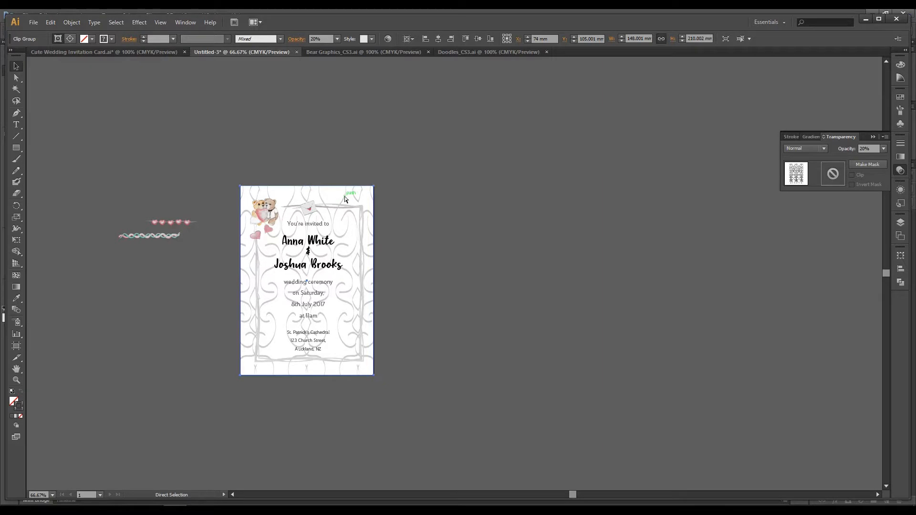
{"action": "left_click", "coordinate": [542, 186]}
{"action": "left_click", "coordinate": [363, 203]}
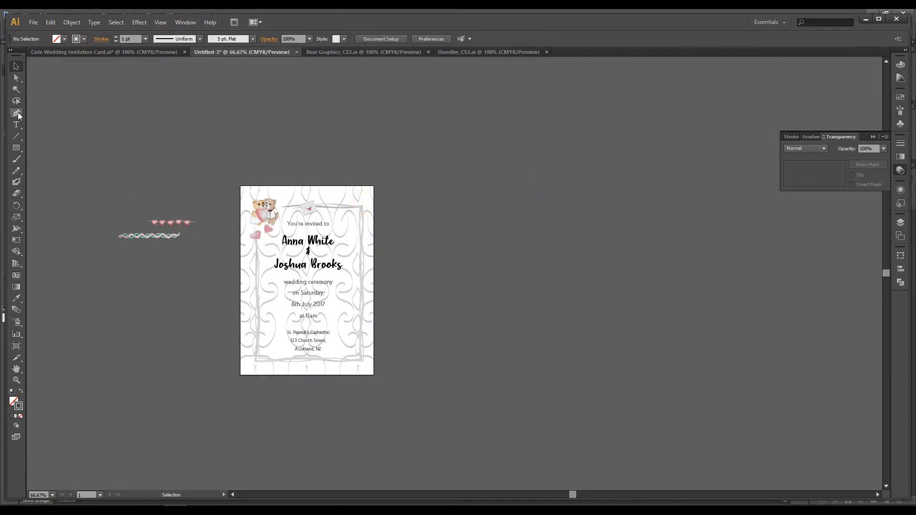
Step: Select the grey brushed border around the text and copy it in place as a background for the texts
{"action": "left_click", "coordinate": [347, 207]}
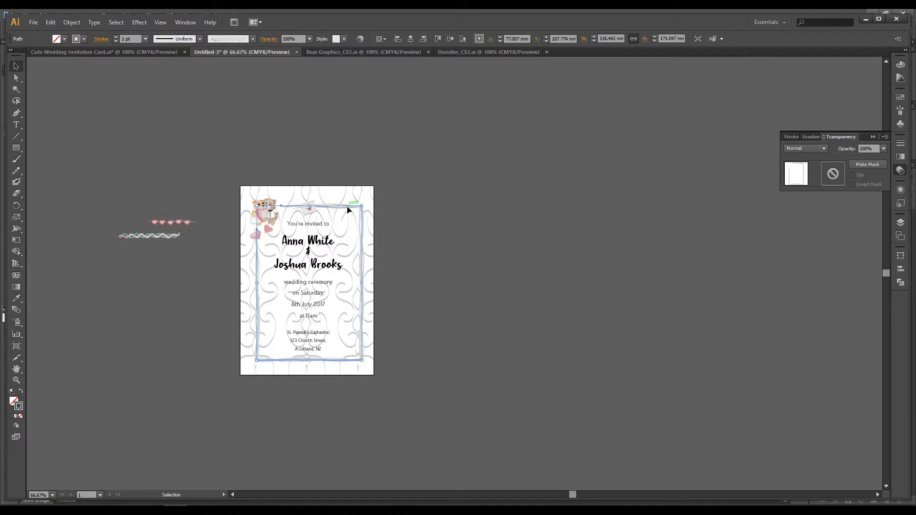
{"action": "left_click", "coordinate": [348, 206]}
{"action": "left_click", "coordinate": [370, 208]}
{"action": "left_click", "coordinate": [338, 205]}
{"action": "key", "text": "a"}
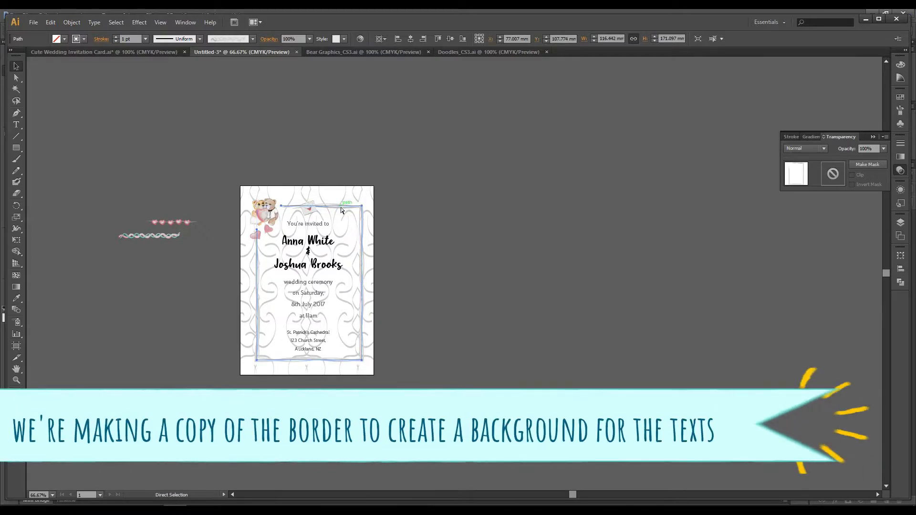
{"action": "key", "text": "v"}
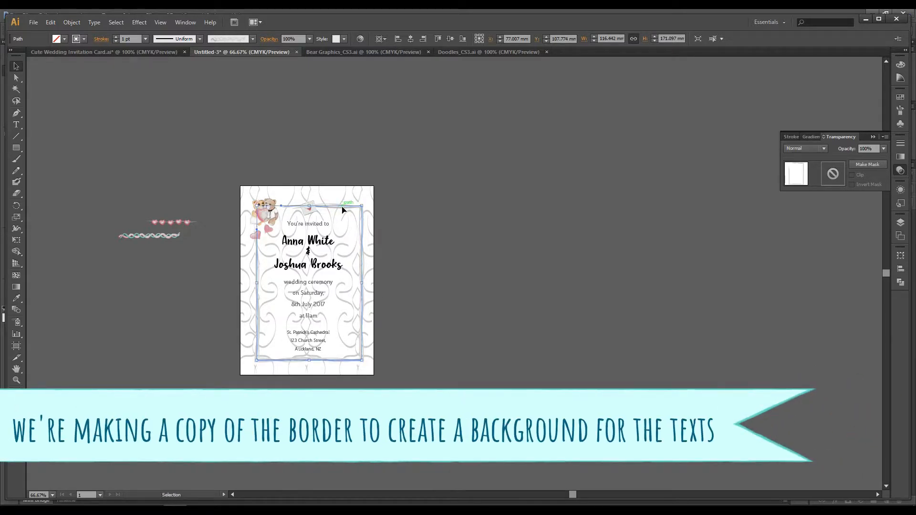
Step: Bring the border copy to the front and give it a white fill with no stroke
{"action": "left_click", "coordinate": [71, 21]}
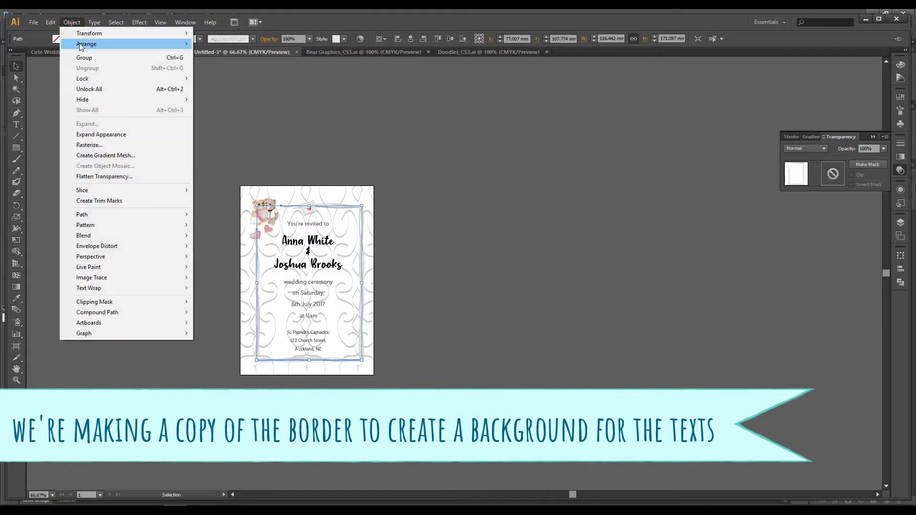
{"action": "mouse_move", "coordinate": [95, 44]}
{"action": "left_click", "coordinate": [231, 47]}
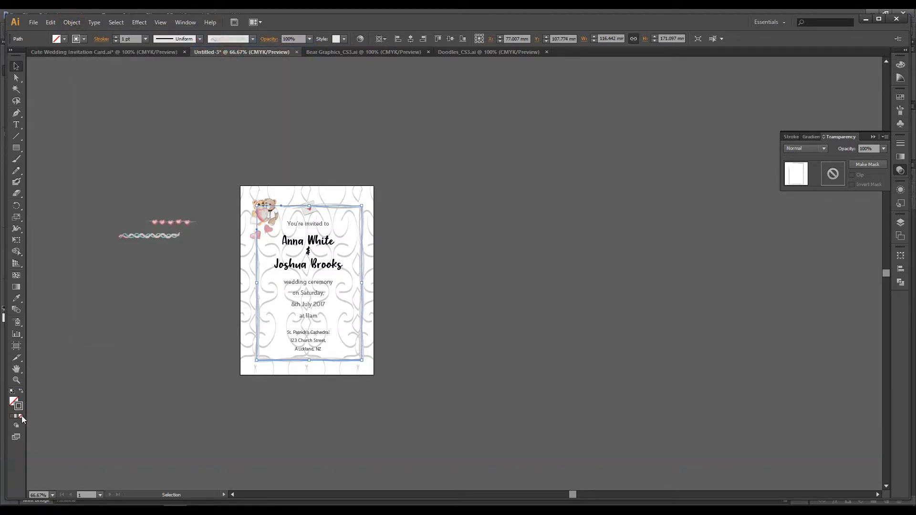
{"action": "left_click", "coordinate": [21, 417]}
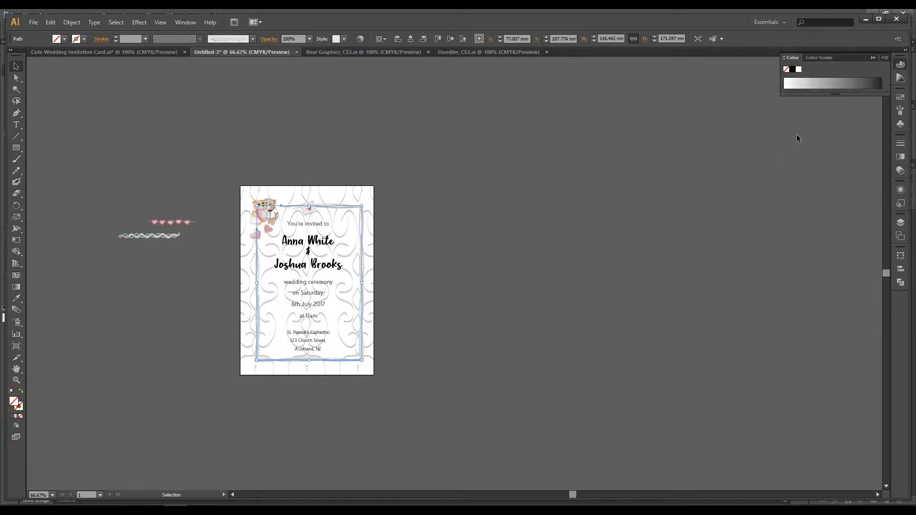
{"action": "left_click", "coordinate": [798, 70]}
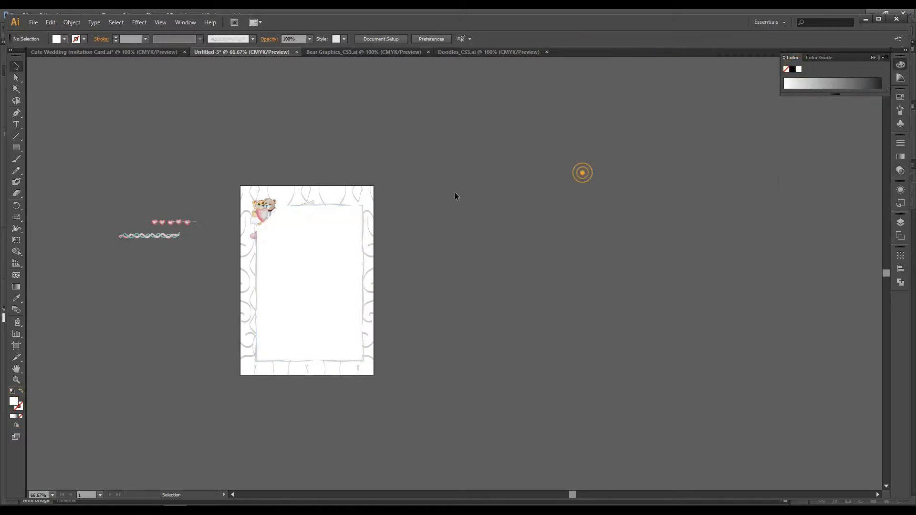
Step: Send the white panel backward step by step until it sits behind the invitation text and the bear couple
{"action": "left_click", "coordinate": [437, 216]}
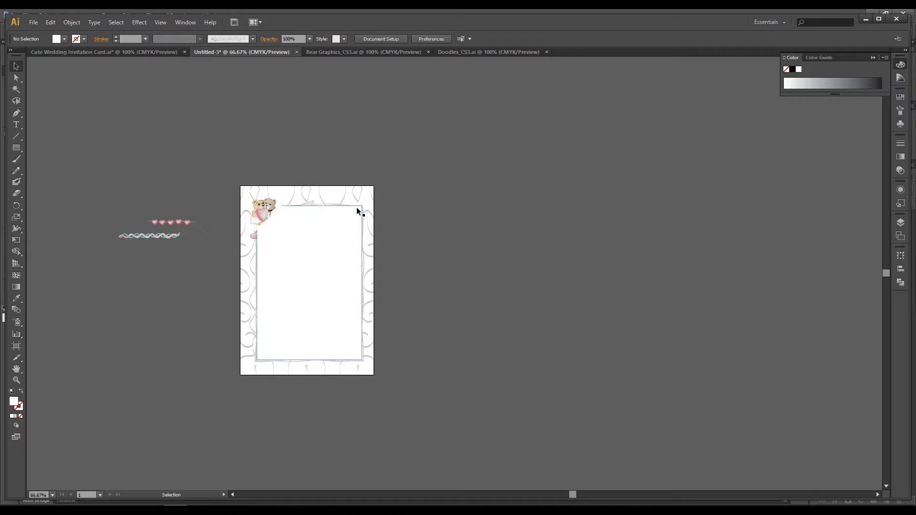
{"action": "left_click", "coordinate": [350, 226]}
{"action": "key", "text": "a"}
{"action": "key", "text": "v"}
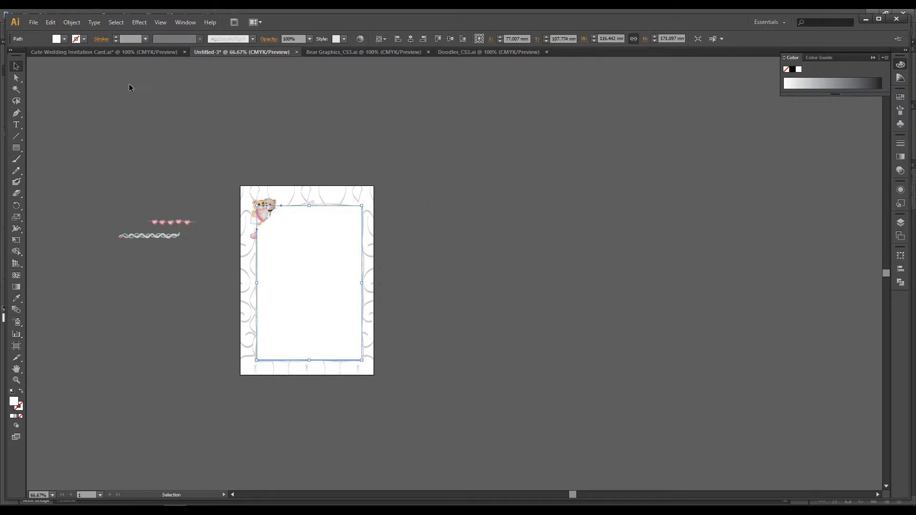
{"action": "left_click", "coordinate": [72, 23]}
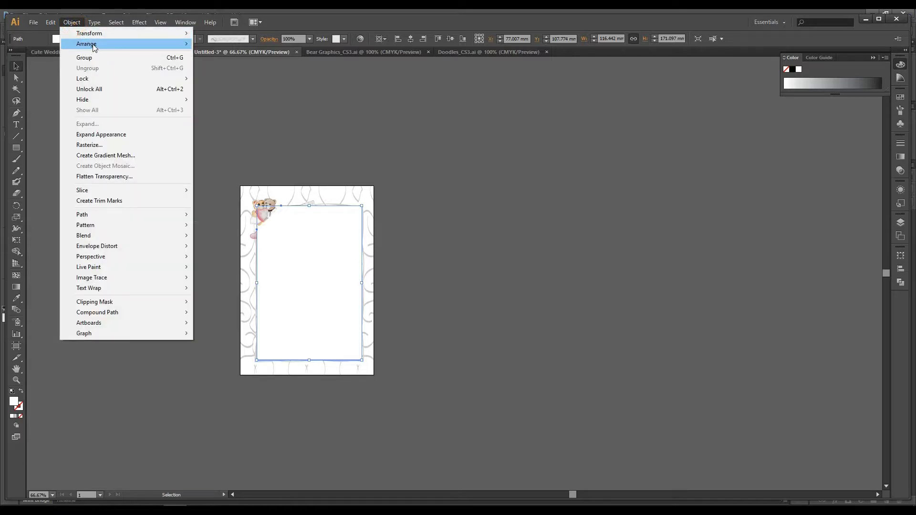
{"action": "mouse_move", "coordinate": [95, 44]}
{"action": "left_click", "coordinate": [256, 64]}
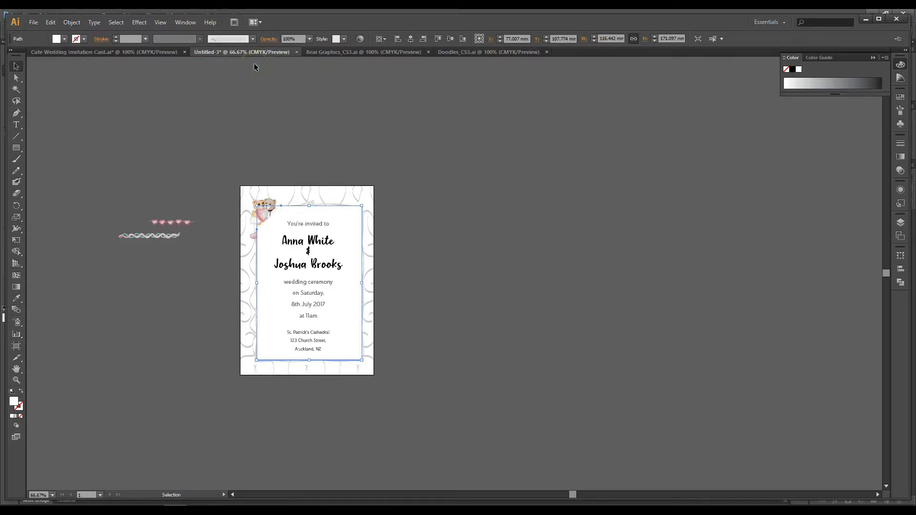
{"action": "left_click", "coordinate": [72, 22]}
{"action": "mouse_move", "coordinate": [146, 43]}
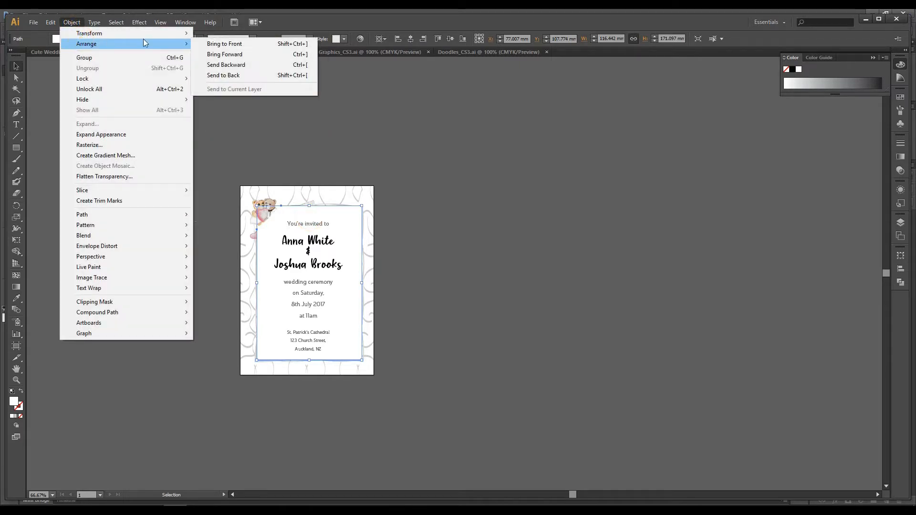
{"action": "left_click", "coordinate": [222, 65]}
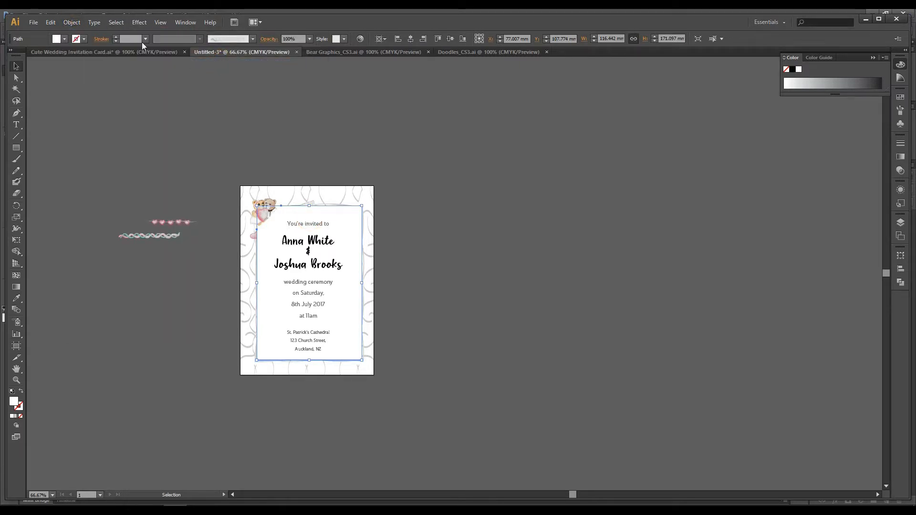
{"action": "left_click", "coordinate": [71, 22]}
{"action": "left_click", "coordinate": [86, 43]}
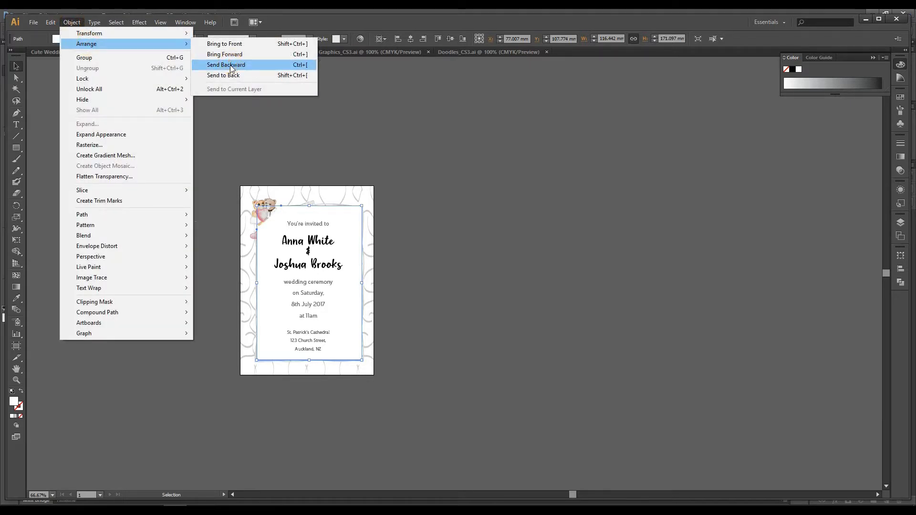
{"action": "left_click", "coordinate": [231, 65]}
{"action": "left_click", "coordinate": [505, 146]}
Step: Select the grey brushed border and arrange it in front of the white panel
{"action": "left_click", "coordinate": [332, 204]}
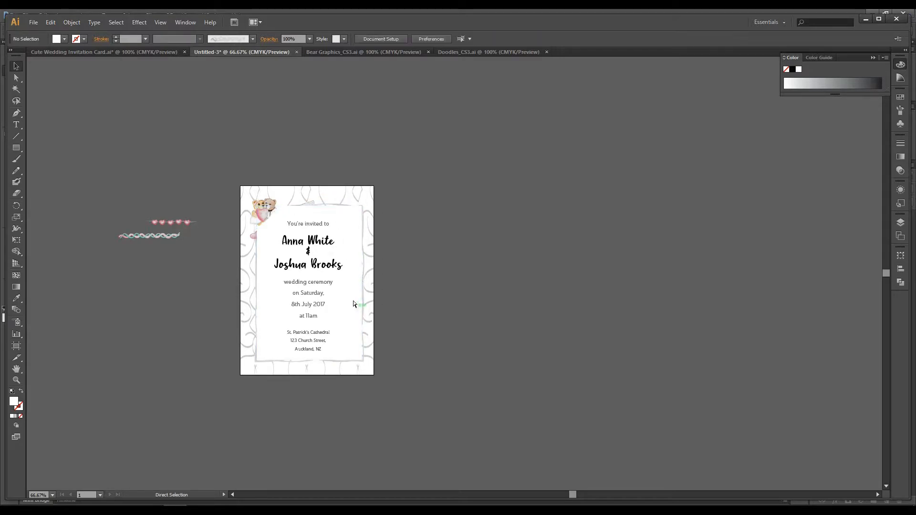
{"action": "key", "text": "shift+x"}
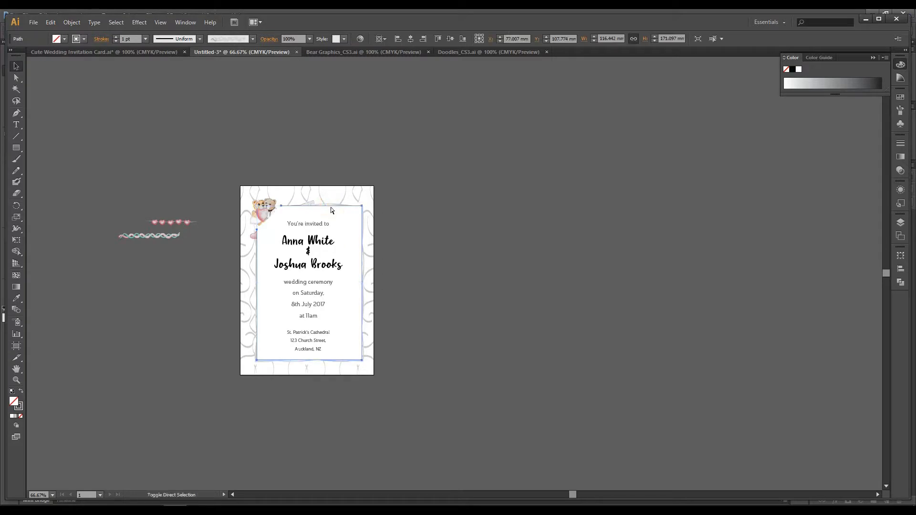
{"action": "left_click", "coordinate": [507, 242]}
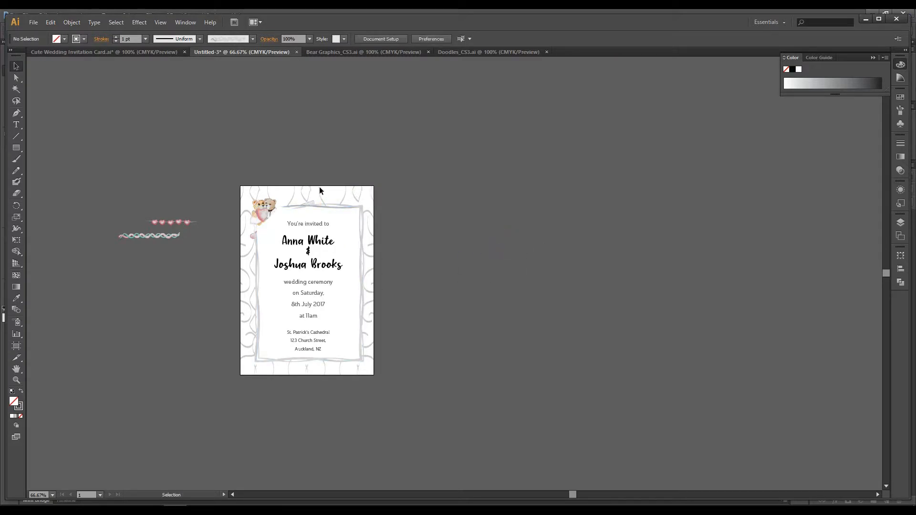
{"action": "left_click_drag", "start_coordinate": [447, 368], "coordinate": [541, 333]}
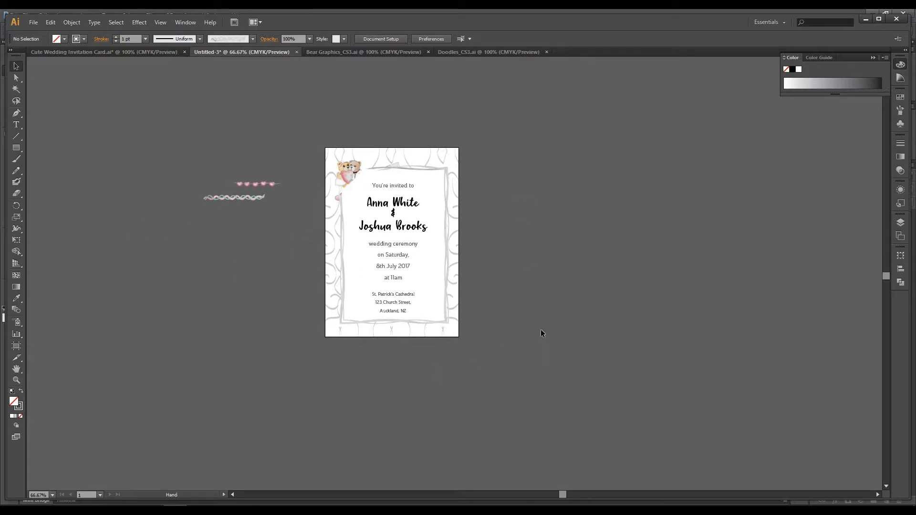
{"action": "left_click", "coordinate": [588, 321]}
Step: Bring the envelope, the bear couple and the two hearts in front of the border and white panel
{"action": "left_click", "coordinate": [392, 167]}
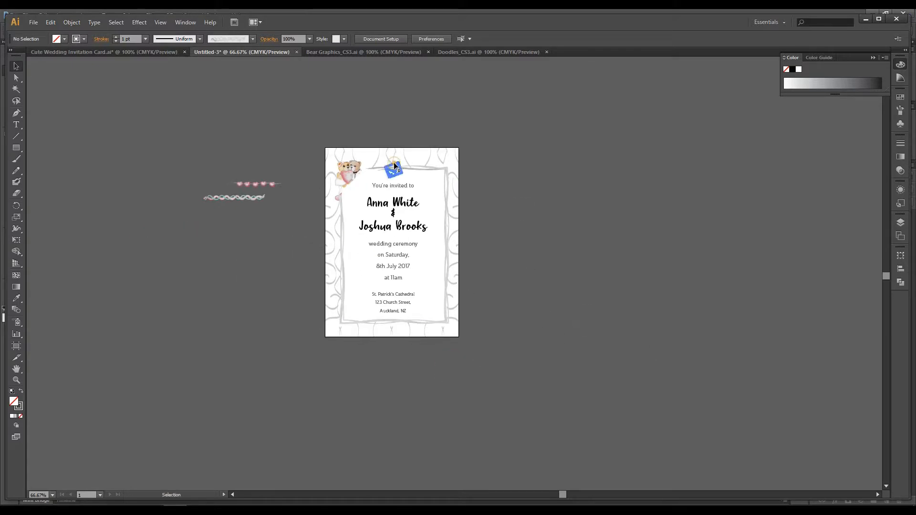
{"action": "left_click", "coordinate": [528, 167]}
{"action": "left_click", "coordinate": [357, 170]}
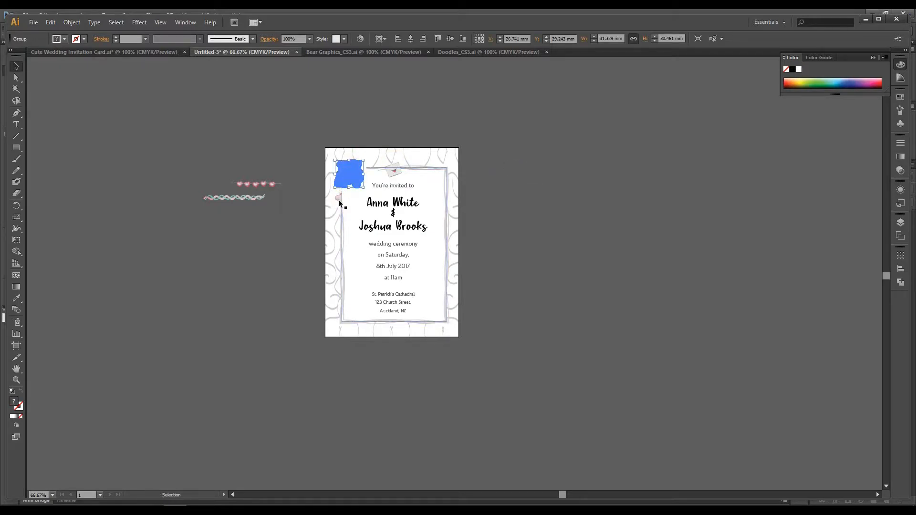
{"action": "left_click", "coordinate": [339, 199]}
{"action": "left_click", "coordinate": [349, 178], "text": "shift"}
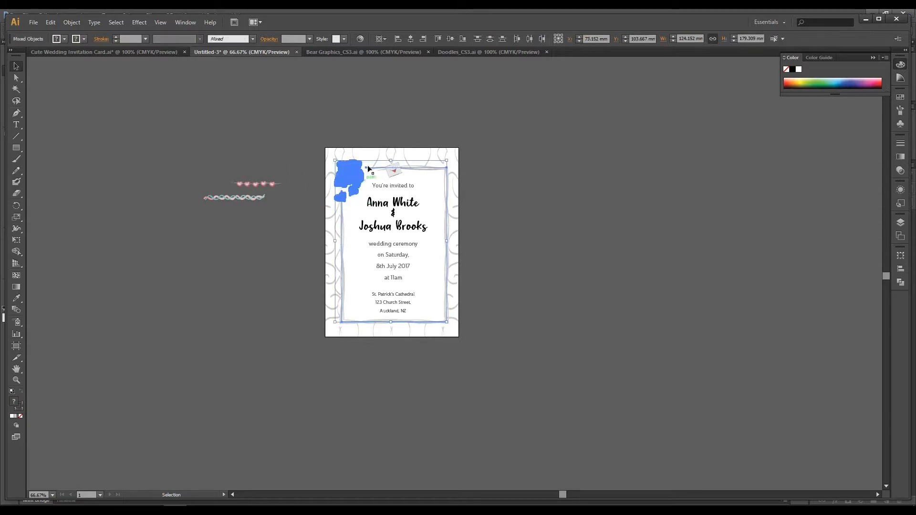
{"action": "left_click", "coordinate": [417, 167], "text": "shift"}
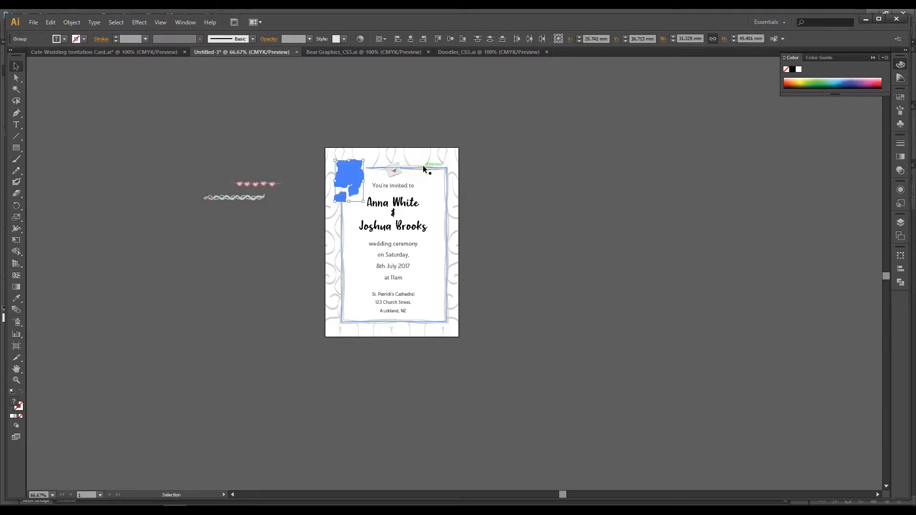
{"action": "left_click", "coordinate": [646, 212]}
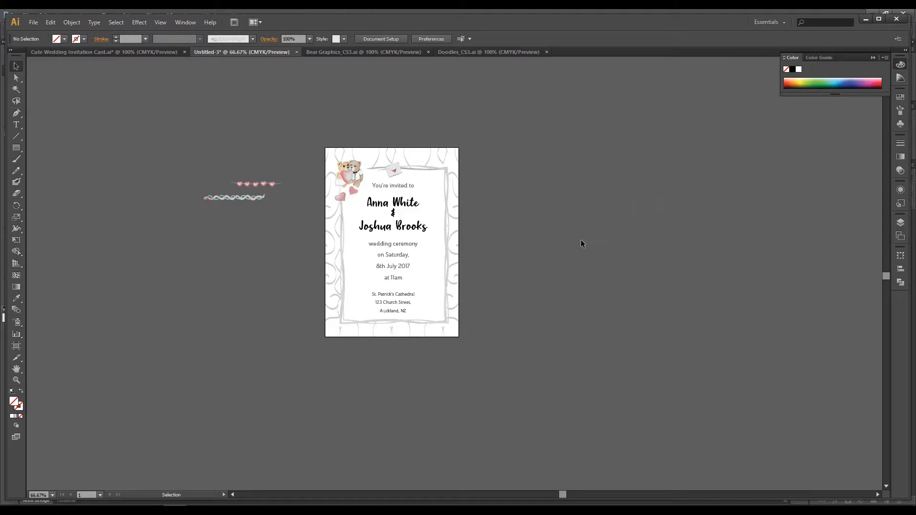
Step: Move the heart below the bears to the border's upper edge beside them and nudge the other heart on the left edge
{"action": "left_click", "coordinate": [348, 174]}
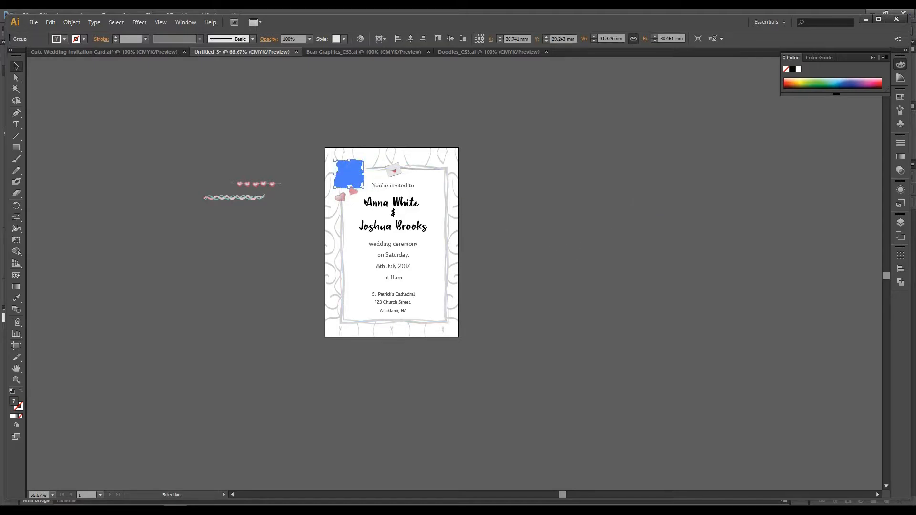
{"action": "left_click_drag", "start_coordinate": [356, 196], "coordinate": [370, 170]}
{"action": "left_click", "coordinate": [621, 224]}
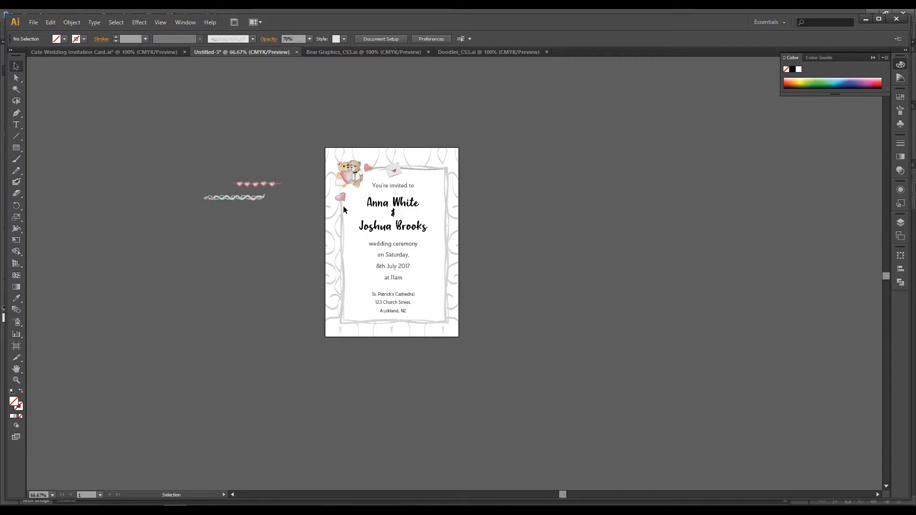
{"action": "left_click_drag", "start_coordinate": [343, 195], "coordinate": [345, 194]}
{"action": "key", "text": "space"}
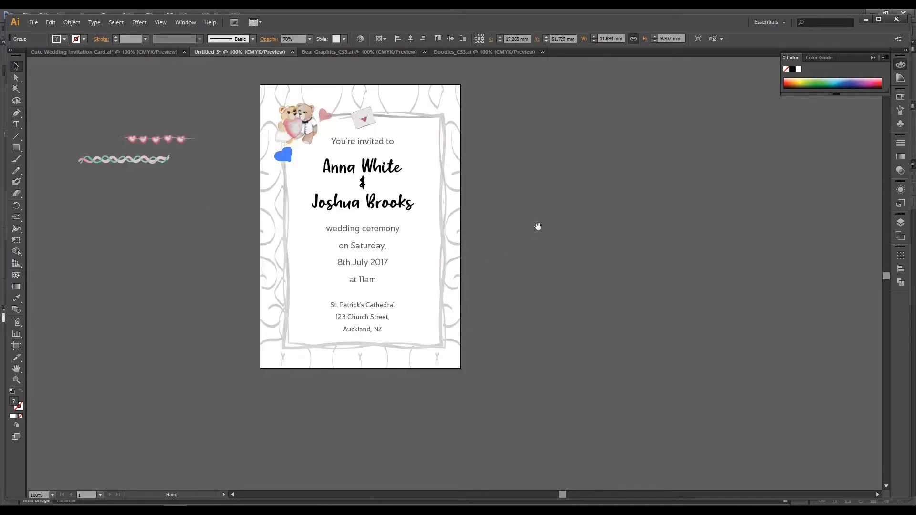
{"action": "left_click_drag", "start_coordinate": [537, 227], "coordinate": [649, 287]}
{"action": "left_click", "coordinate": [704, 270]}
Step: Apply a Multiply drop shadow to the bear couple with 75% opacity, 1 mm X and Y offsets and 1.76 mm blur
{"action": "left_click", "coordinate": [404, 181]}
{"action": "left_click", "coordinate": [141, 22]}
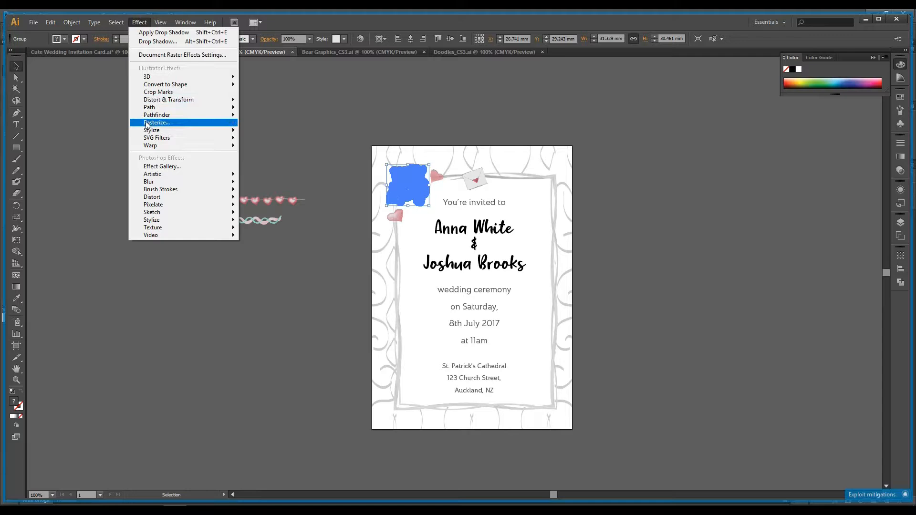
{"action": "mouse_move", "coordinate": [153, 138]}
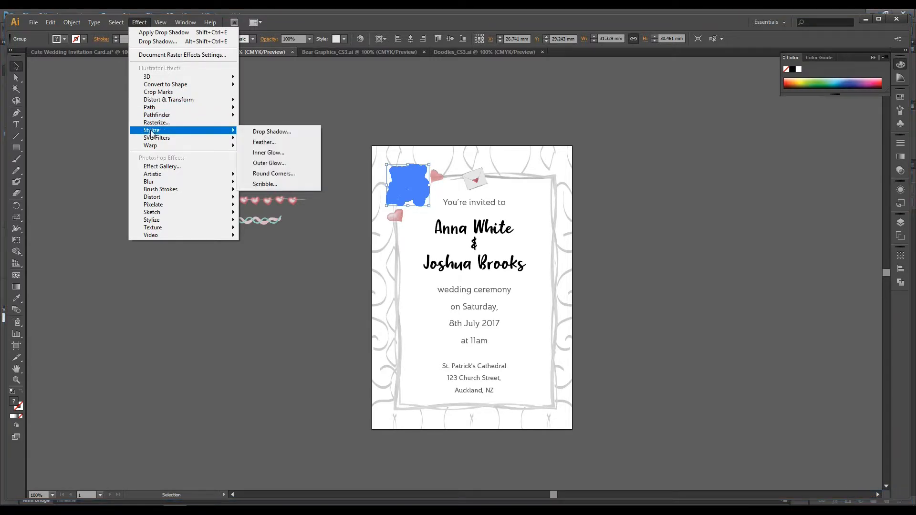
{"action": "left_click", "coordinate": [273, 132]}
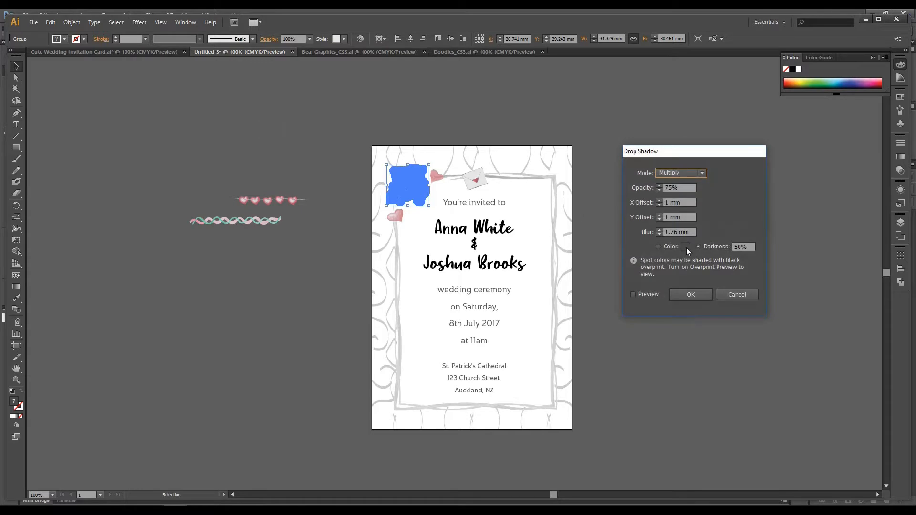
{"action": "left_click", "coordinate": [633, 294]}
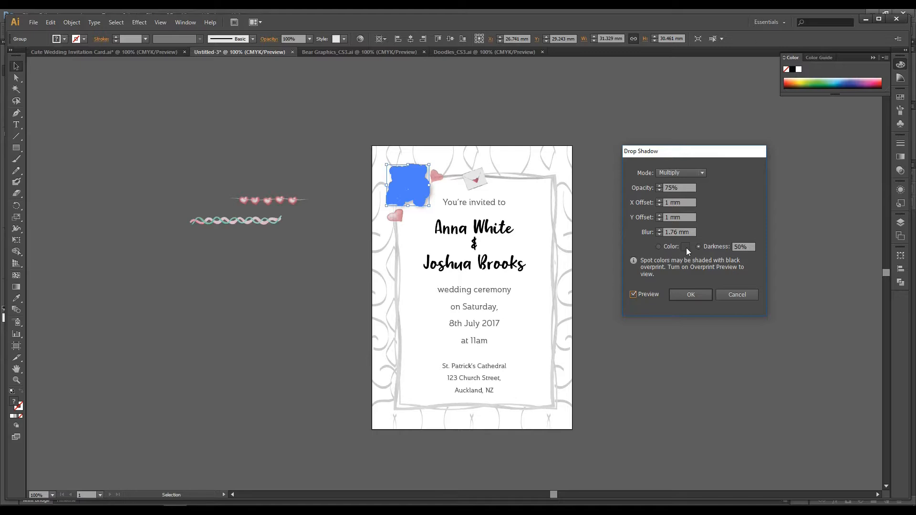
{"action": "left_click", "coordinate": [697, 293]}
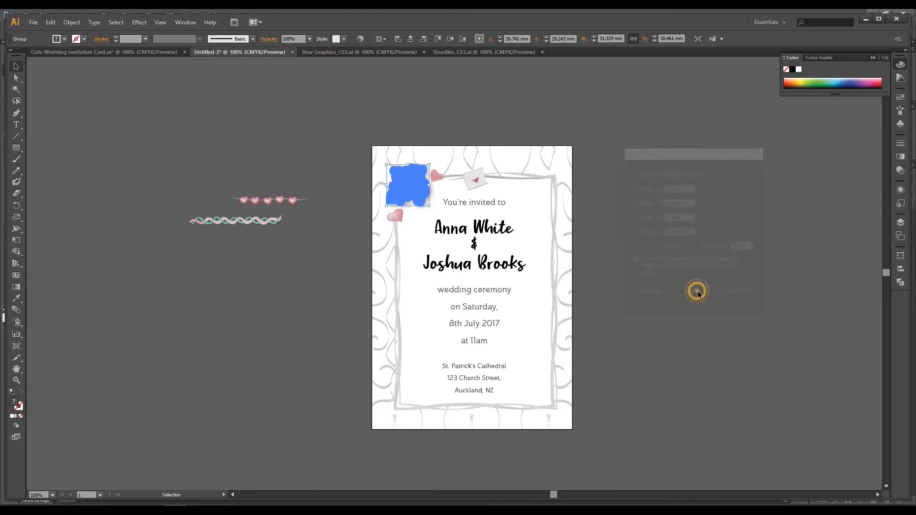
Step: Apply the same drop shadow to the envelope on the border's upper edge
{"action": "left_click", "coordinate": [481, 185]}
{"action": "left_click", "coordinate": [139, 22]}
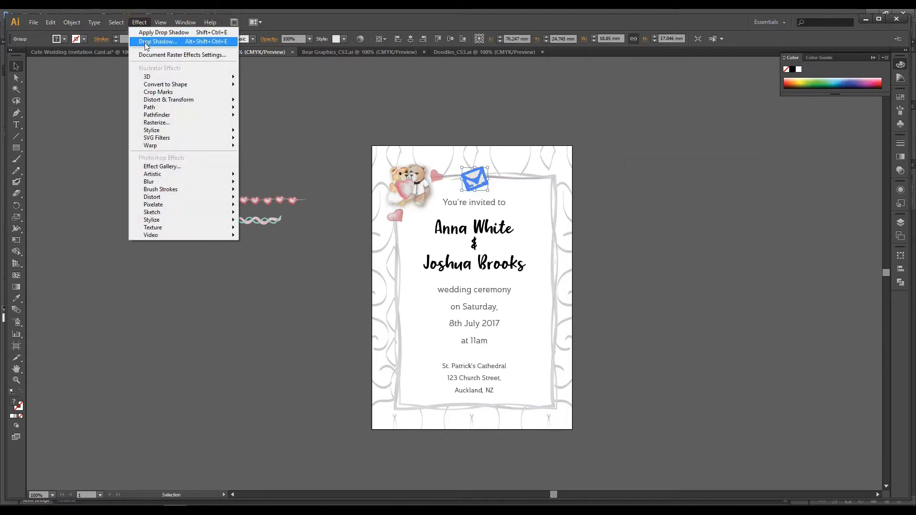
{"action": "left_click", "coordinate": [149, 33]}
{"action": "left_click", "coordinate": [748, 217]}
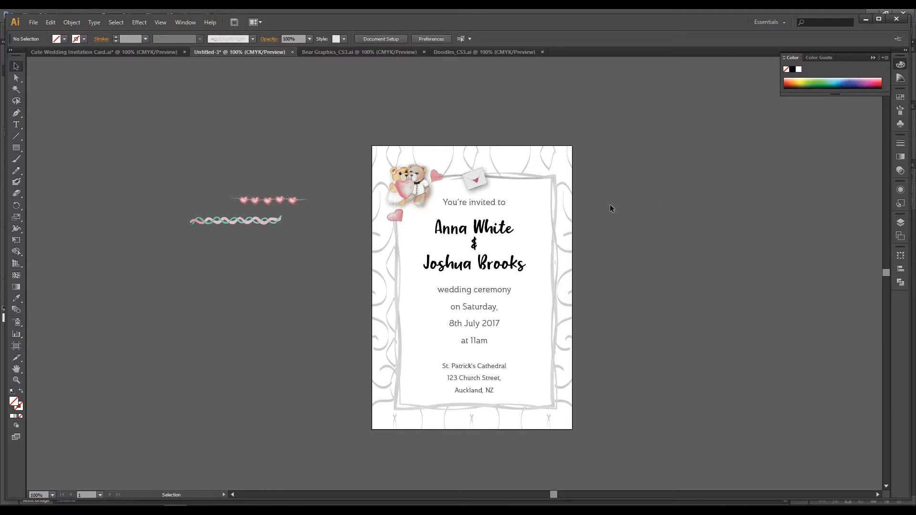
Step: Create an art brush from the heart garland beside the artboard, set to stretch to fit the stroke length
{"action": "left_click", "coordinate": [299, 227]}
{"action": "left_click", "coordinate": [268, 201]}
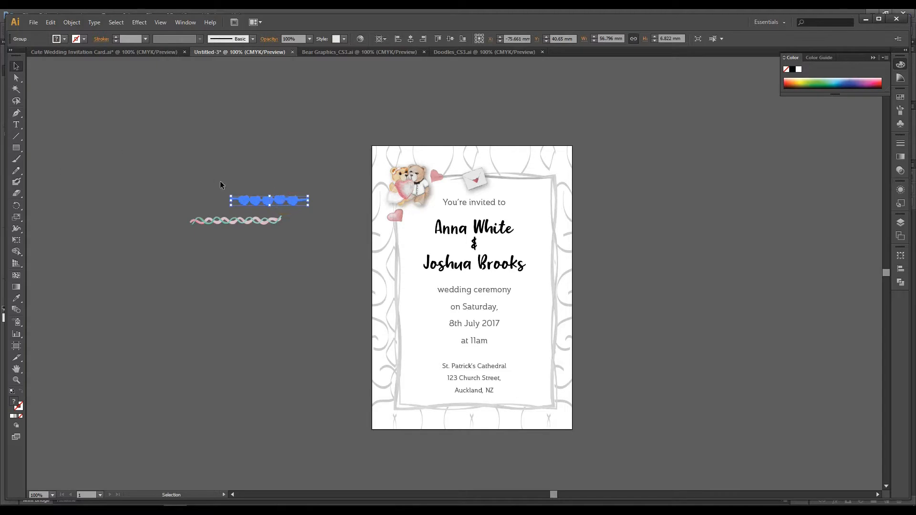
{"action": "left_click", "coordinate": [901, 110]}
{"action": "left_click", "coordinate": [276, 200]}
{"action": "left_click", "coordinate": [280, 198]}
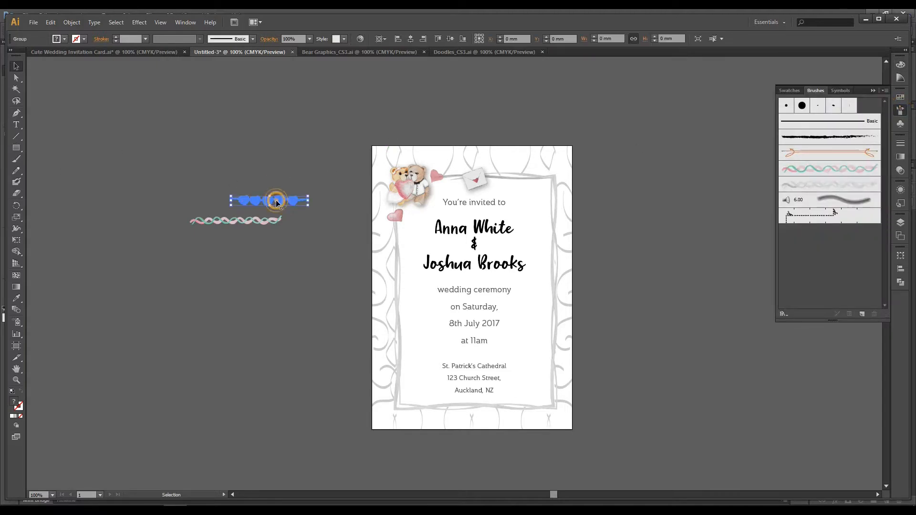
{"action": "mouse_move", "coordinate": [280, 198]}
{"action": "left_mouse_down"}
{"action": "mouse_move", "coordinate": [863, 336]}
{"action": "mouse_move", "coordinate": [850, 248]}
{"action": "left_mouse_up"}
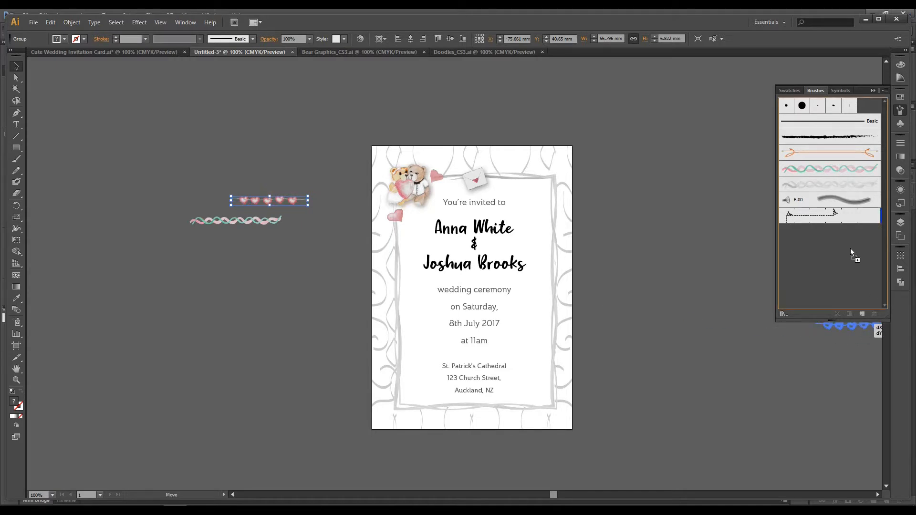
{"action": "left_click", "coordinate": [430, 285]}
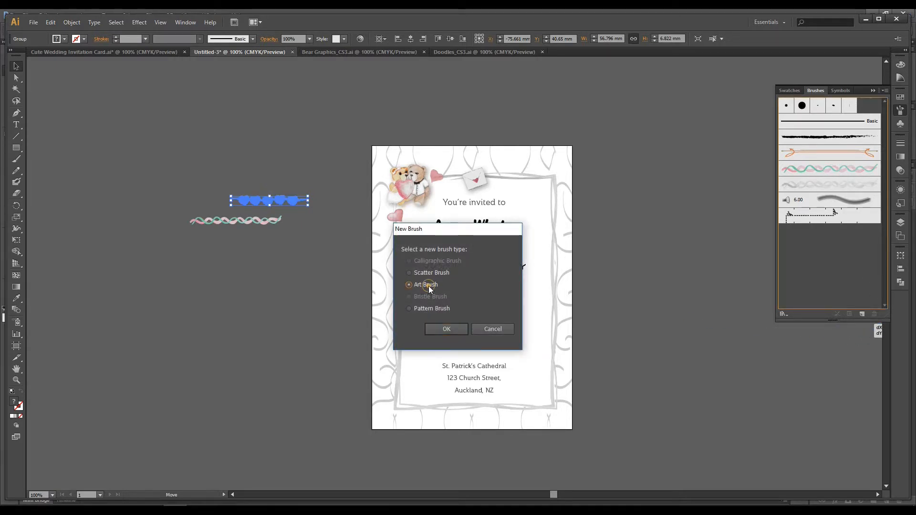
{"action": "left_click", "coordinate": [446, 329]}
{"action": "left_click", "coordinate": [602, 172]}
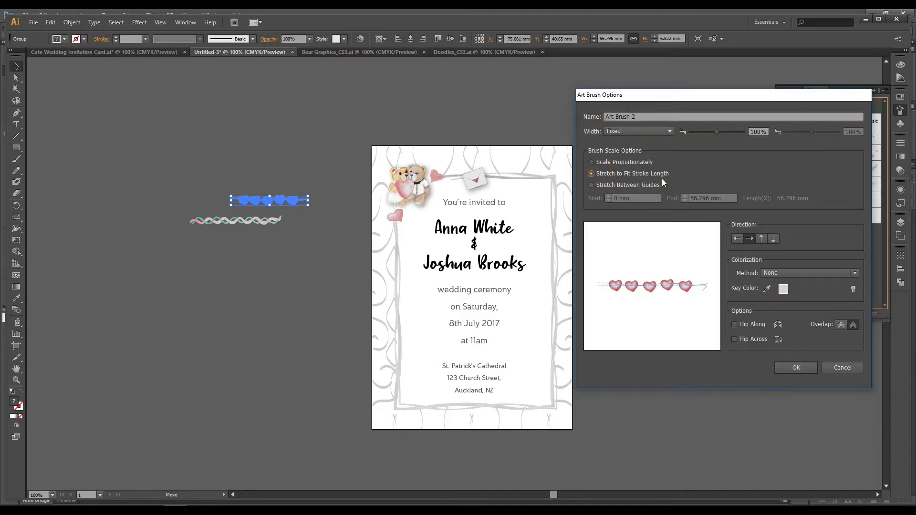
{"action": "left_click", "coordinate": [795, 367]}
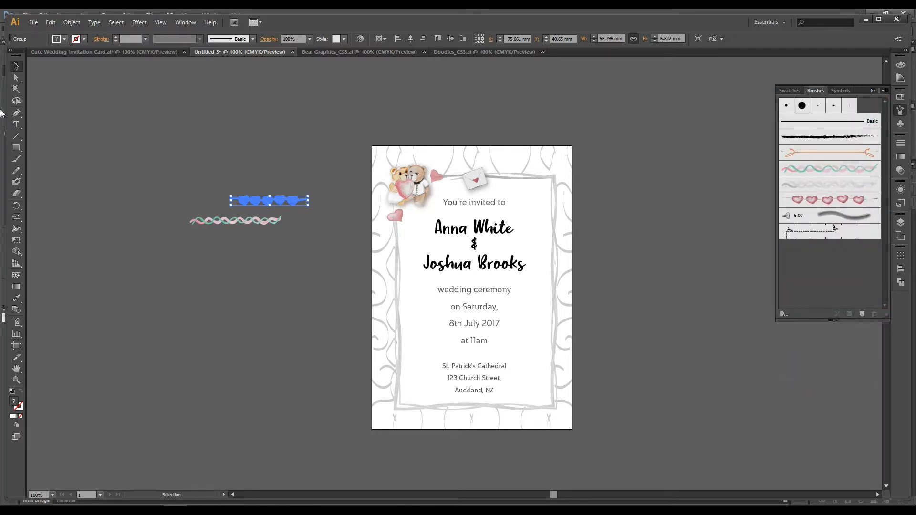
Step: Draw a curved path about 39 mm wide and 33 mm high across the lower-right corner of the border
{"action": "left_click", "coordinate": [16, 113]}
{"action": "left_click", "coordinate": [502, 406]}
{"action": "left_click_drag", "start_coordinate": [554, 363], "coordinate": [566, 330]}
{"action": "left_click", "coordinate": [553, 362]}
{"action": "left_click", "coordinate": [16, 66]}
{"action": "left_click", "coordinate": [184, 319]}
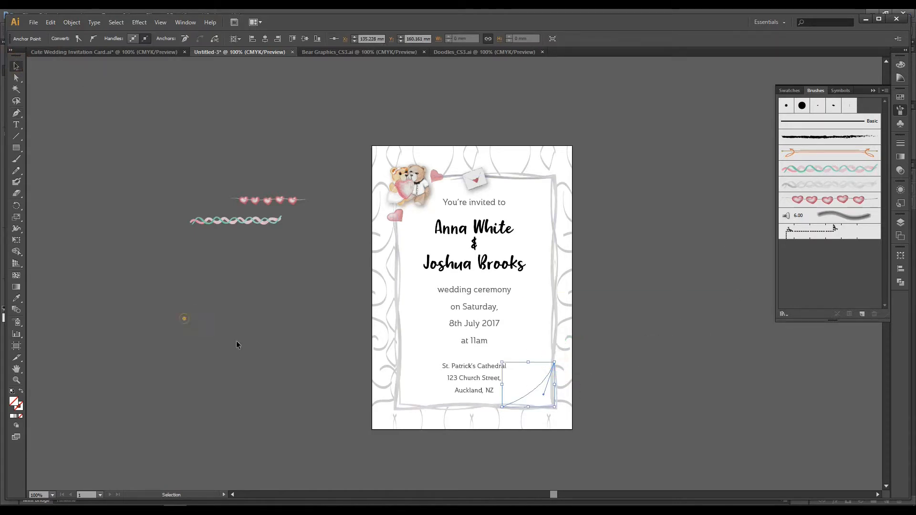
Step: Apply the heart garland art brush to the curved corner path
{"action": "left_click", "coordinate": [536, 389]}
{"action": "left_click", "coordinate": [840, 200]}
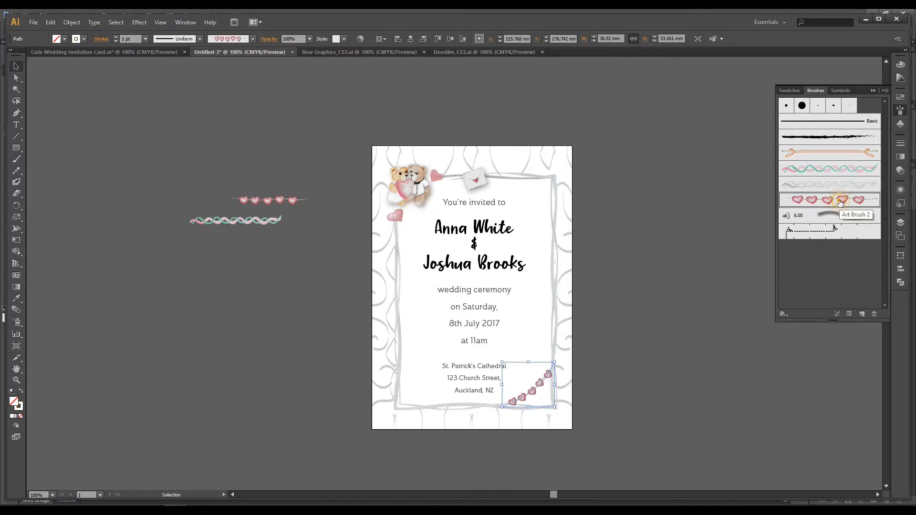
{"action": "left_click", "coordinate": [632, 245]}
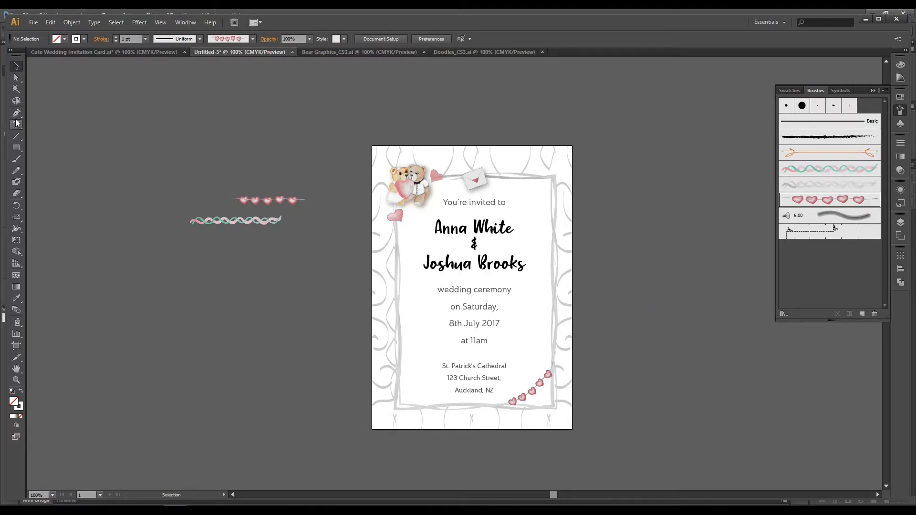
Step: Draw a circle about 16 mm in diameter outside the artboard's upper-right corner and discard the smaller trial circle
{"action": "left_click", "coordinate": [16, 148]}
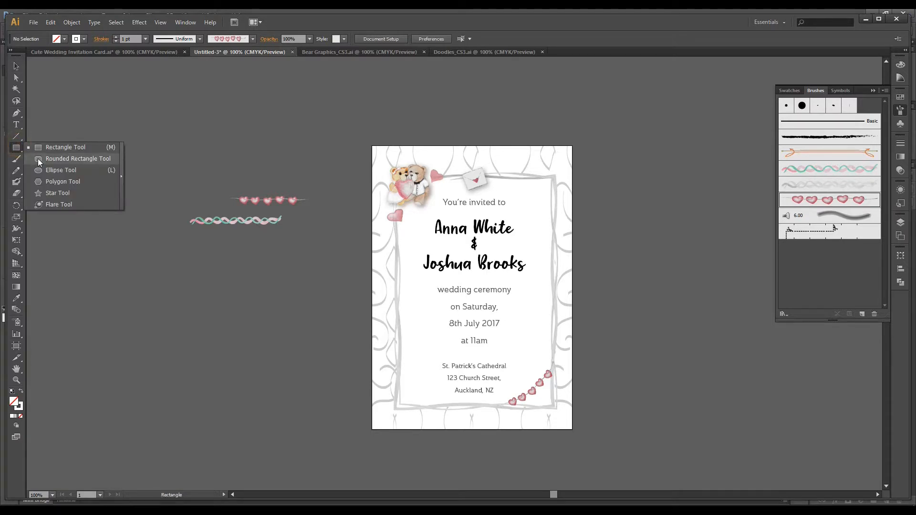
{"action": "left_click", "coordinate": [41, 171]}
{"action": "left_click", "coordinate": [42, 52]}
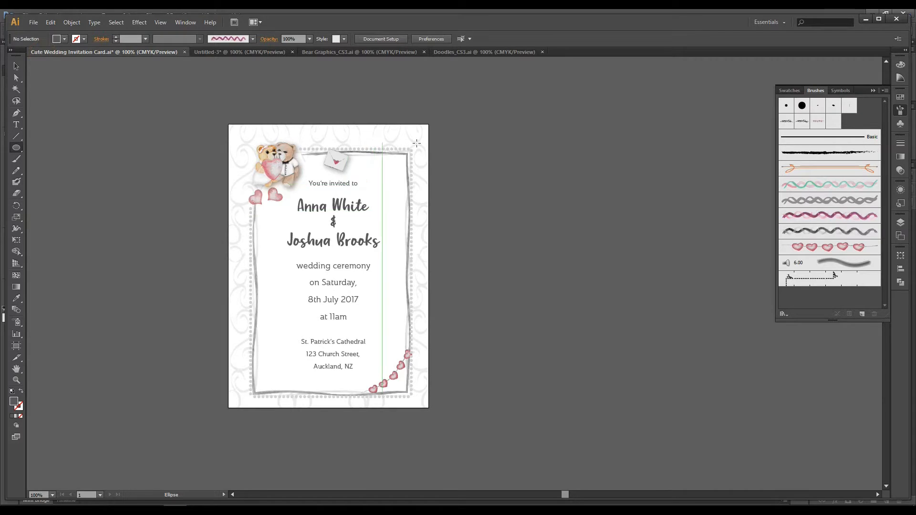
{"action": "left_click", "coordinate": [261, 52]}
{"action": "left_click_drag", "start_coordinate": [618, 195], "coordinate": [630, 206]}
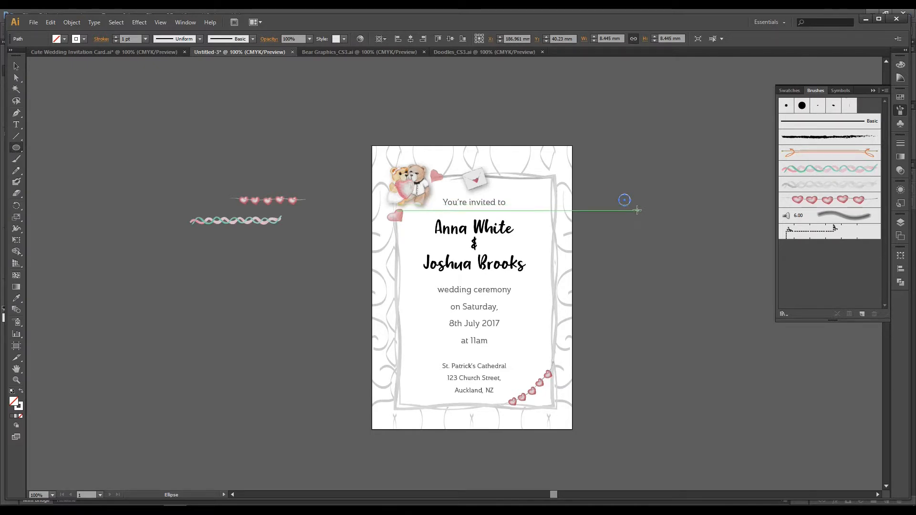
{"action": "left_click_drag", "start_coordinate": [602, 121], "coordinate": [623, 141]}
{"action": "left_click", "coordinate": [16, 66]}
{"action": "left_click", "coordinate": [625, 199]}
{"action": "left_click_drag", "start_coordinate": [634, 198], "coordinate": [614, 142]}
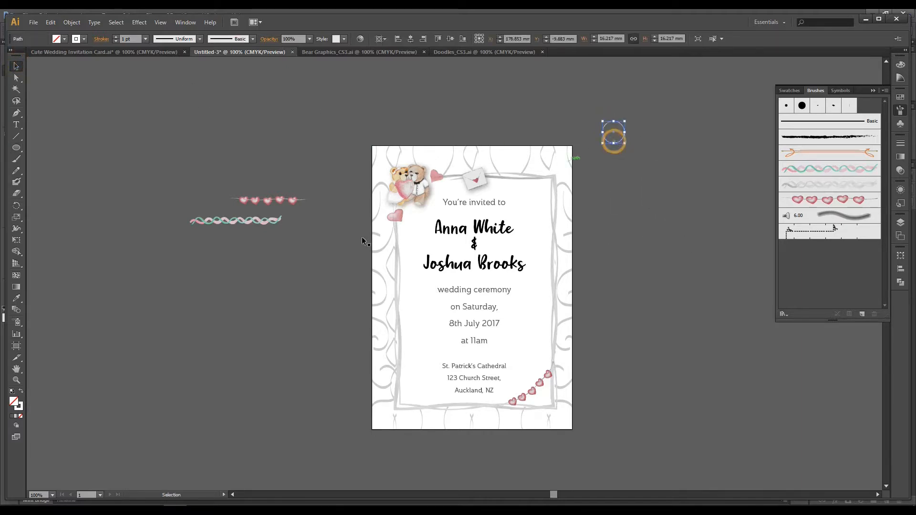
Step: Give the circle a white fill without a stroke and shrink it to about 4.6 mm in diameter
{"action": "left_click", "coordinate": [21, 392]}
{"action": "left_click", "coordinate": [617, 137]}
{"action": "left_click_drag", "start_coordinate": [626, 121], "coordinate": [614, 145]}
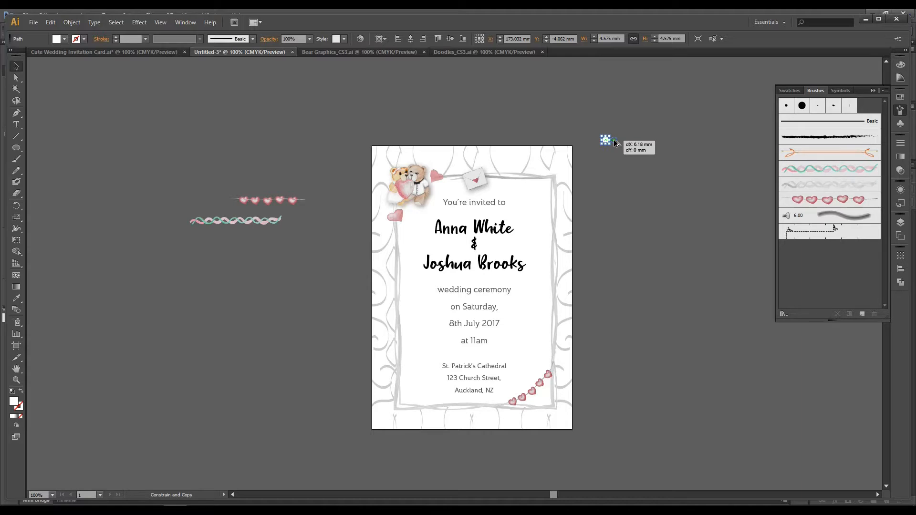
Step: Copy the white dot 6.18 mm horizontally and repeat the copy to build a row about 128 mm long
{"action": "left_click_drag", "start_coordinate": [614, 140], "coordinate": [615, 140]}
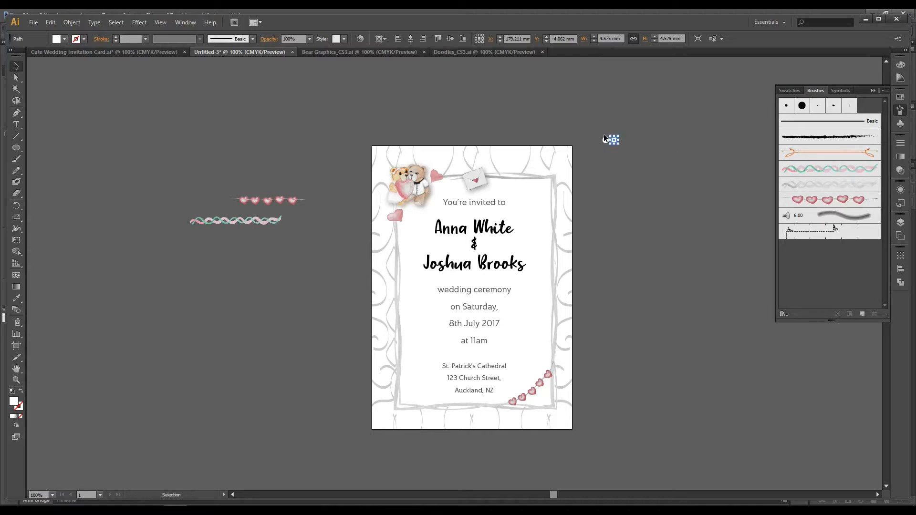
{"action": "key", "text": "ctrl+d"}
{"action": "key", "text": "ctrl+d"}
{"action": "key", "text": "ctrl+d"}
{"action": "key", "text": "ctrl+d"}
{"action": "key", "text": "ctrl+d"}
{"action": "key", "text": "ctrl+d"}
{"action": "key", "text": "ctrl+d"}
{"action": "key", "text": "ctrl+d"}
{"action": "key", "text": "ctrl+d"}
{"action": "key", "text": "ctrl+d"}
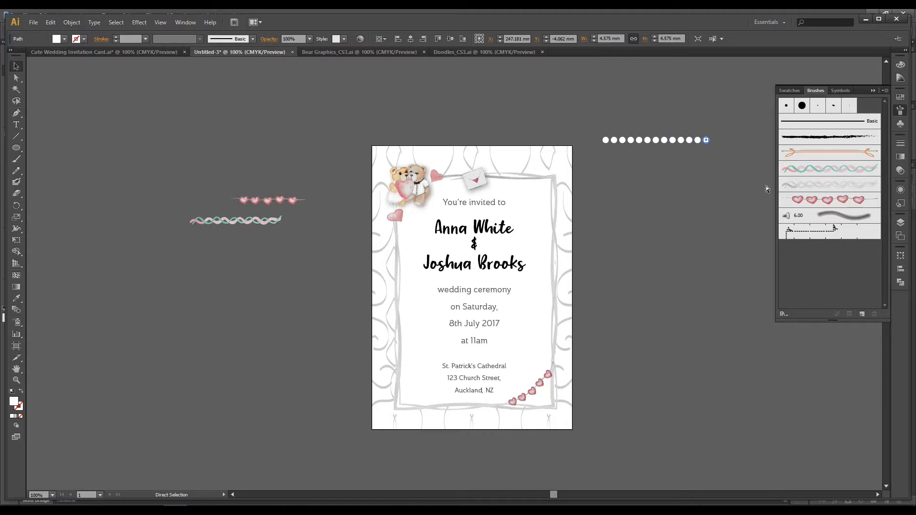
{"action": "key", "text": "ctrl+d"}
{"action": "key", "text": "ctrl+d"}
{"action": "key", "text": "ctrl+d"}
{"action": "key", "text": "ctrl+d"}
{"action": "key", "text": "ctrl+d"}
{"action": "key", "text": "ctrl+d"}
{"action": "key", "text": "ctrl+d"}
{"action": "key", "text": "ctrl+d"}
Step: Fill the whole row of dots with light grey and move it above the artboard
{"action": "left_click_drag", "start_coordinate": [764, 187], "coordinate": [765, 186]}
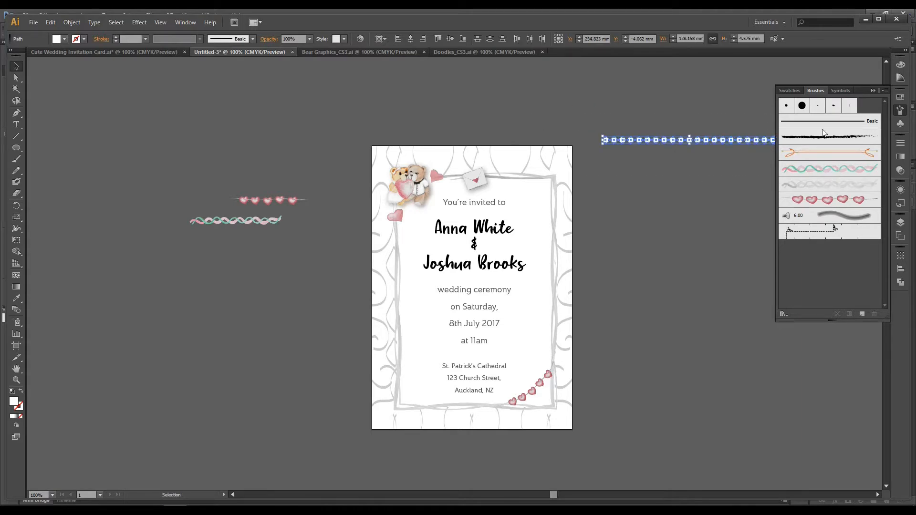
{"action": "left_click", "coordinate": [790, 91]}
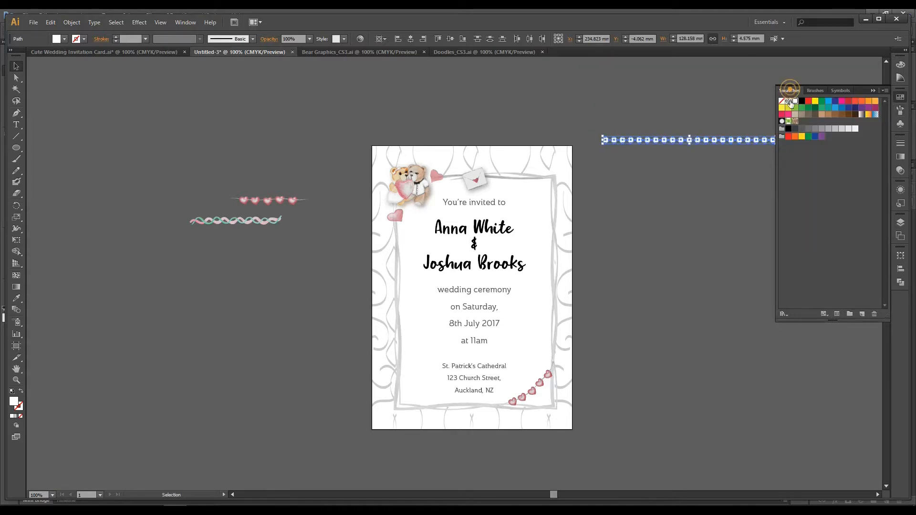
{"action": "left_click", "coordinate": [847, 130]}
{"action": "left_click_drag", "start_coordinate": [763, 142], "coordinate": [591, 111]}
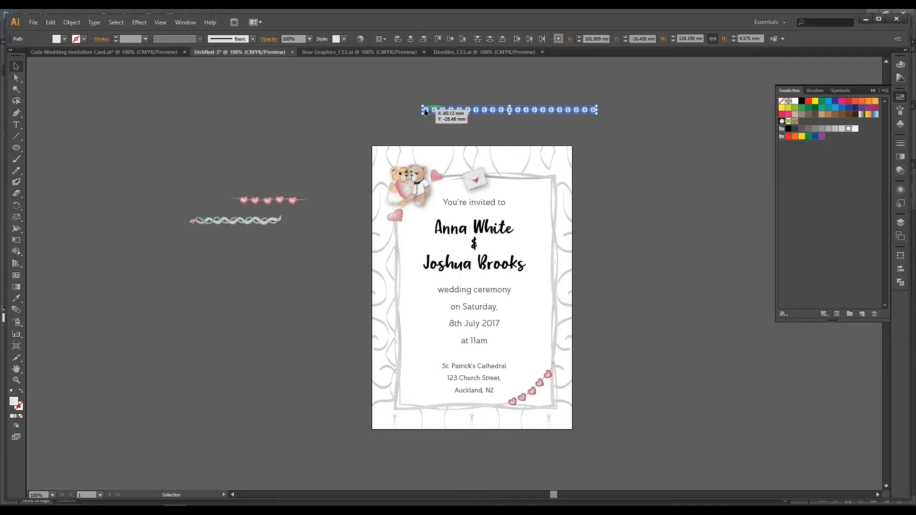
Step: Copy the dot row end to end, fill the doubled row with a slightly darker grey, and scale it to about 192 mm long
{"action": "left_click_drag", "start_coordinate": [426, 111], "coordinate": [602, 119]}
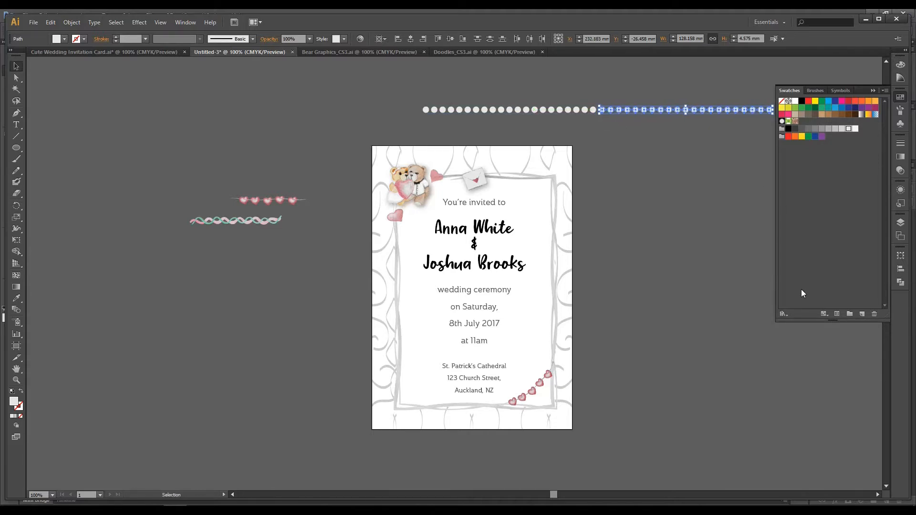
{"action": "left_click", "coordinate": [721, 276]}
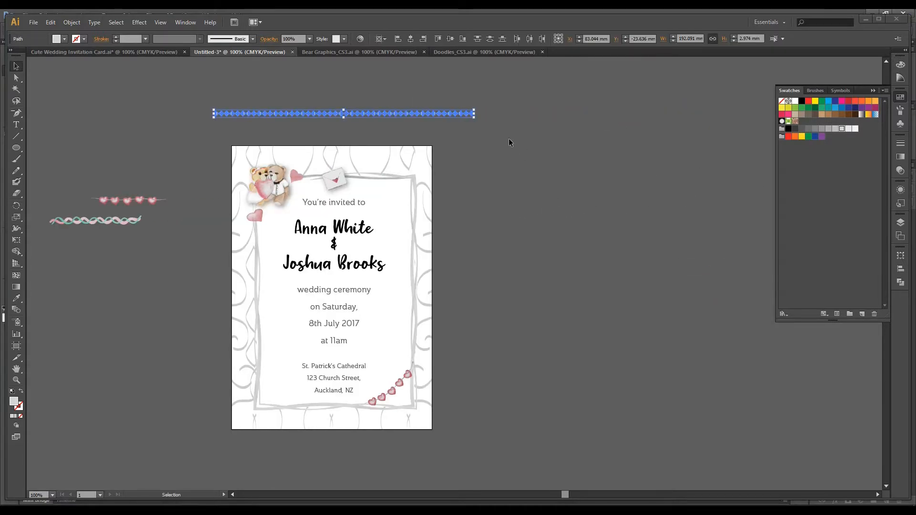
{"action": "left_click", "coordinate": [476, 110]}
{"action": "left_click", "coordinate": [207, 104]}
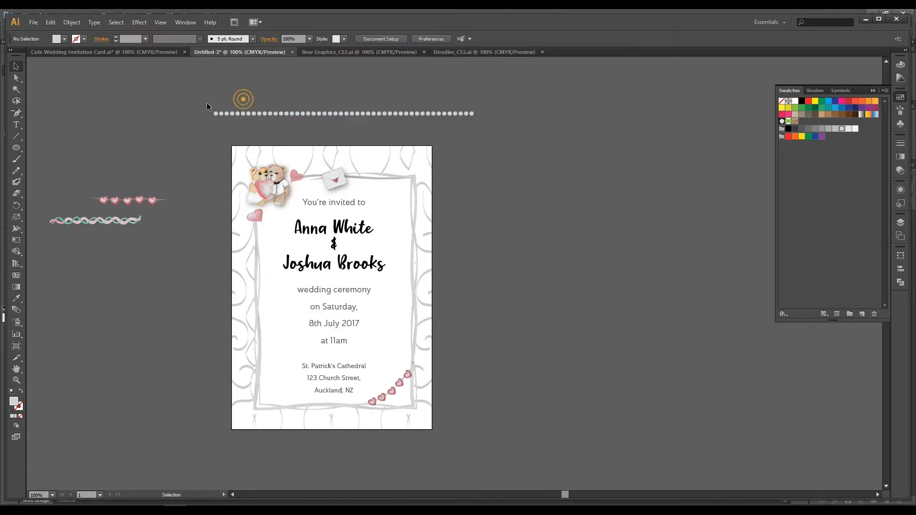
Step: Group the dots, scale the row to about 135 mm long, and place it along the border's upper edge behind the bears and envelope
{"action": "left_click_drag", "start_coordinate": [425, 118], "coordinate": [347, 174]}
{"action": "key", "text": "a"}
{"action": "key", "text": "v"}
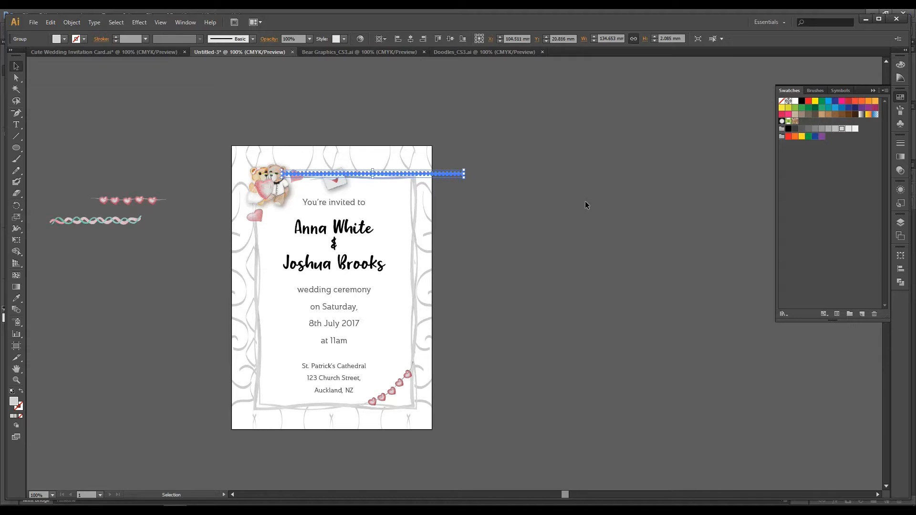
{"action": "left_click", "coordinate": [585, 205]}
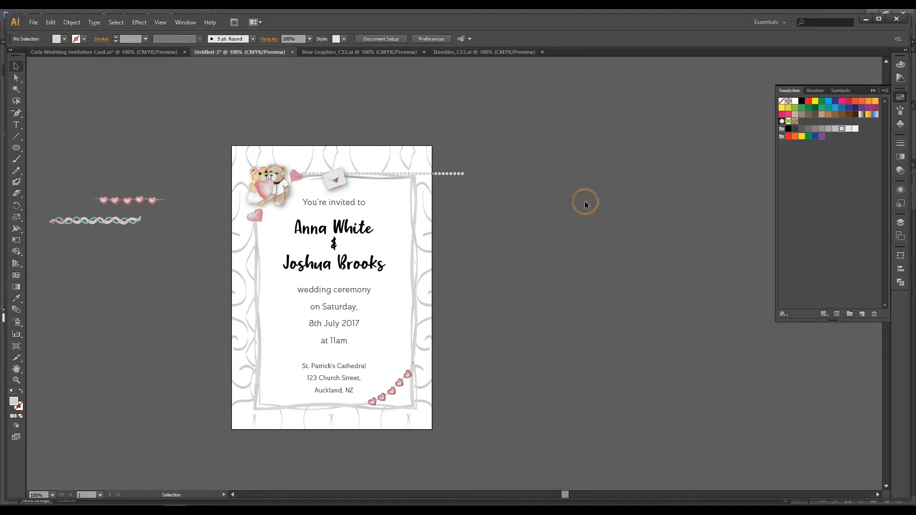
Step: Nudge the dot row slightly up and to the right along the border's upper edge
{"action": "left_click", "coordinate": [440, 173]}
{"action": "left_click", "coordinate": [500, 199]}
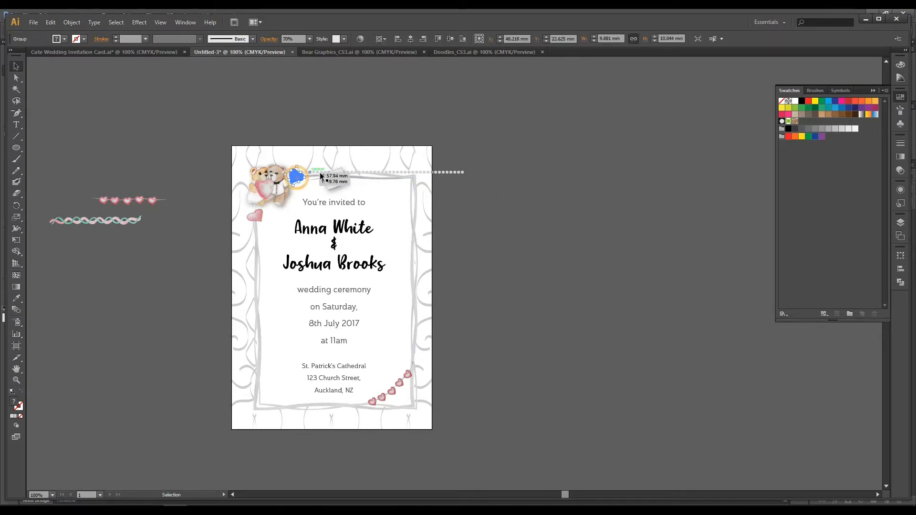
{"action": "left_click", "coordinate": [380, 172]}
{"action": "key", "text": "Right"}
{"action": "key", "text": "Right"}
{"action": "key", "text": "Right"}
{"action": "key", "text": "Right"}
{"action": "key", "text": "Right"}
{"action": "key", "text": "Right"}
{"action": "key", "text": "Right"}
{"action": "key", "text": "Right"}
{"action": "key", "text": "Right"}
{"action": "key", "text": "Right"}
{"action": "key", "text": "Right"}
{"action": "key", "text": "Right"}
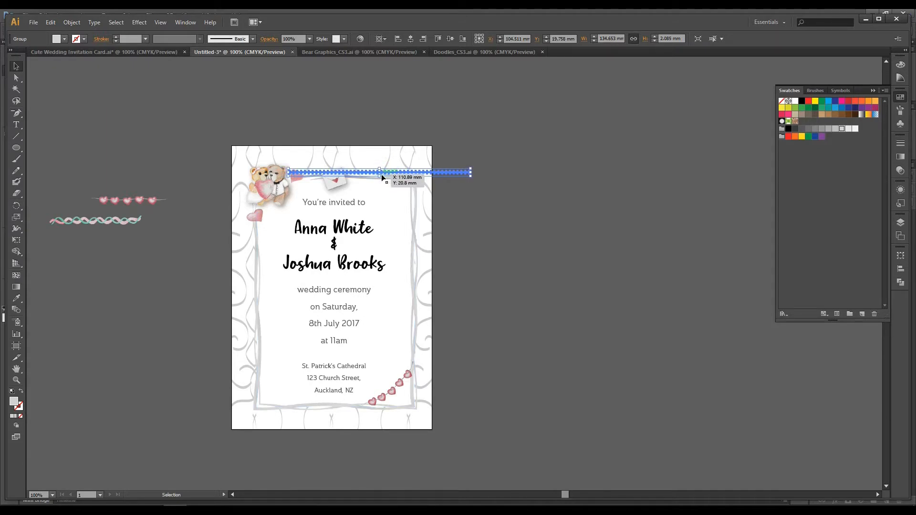
{"action": "left_click", "coordinate": [475, 197]}
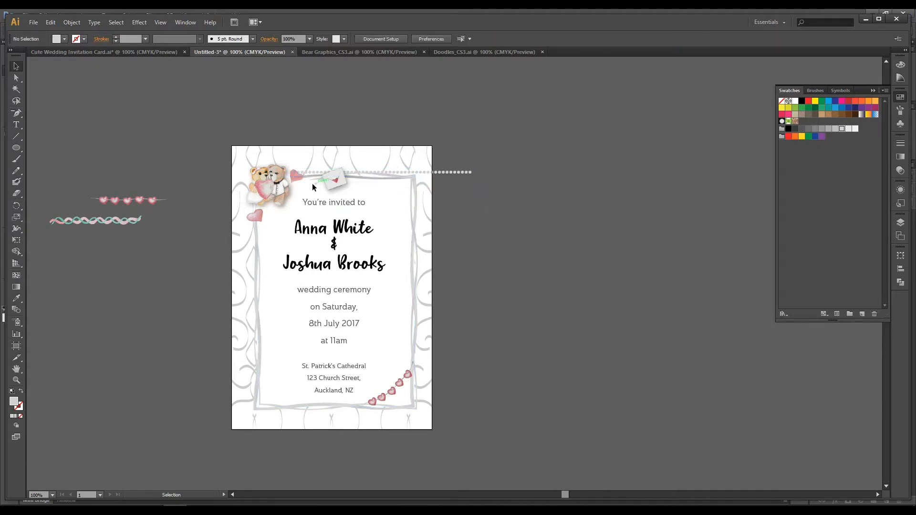
{"action": "left_click", "coordinate": [334, 179]}
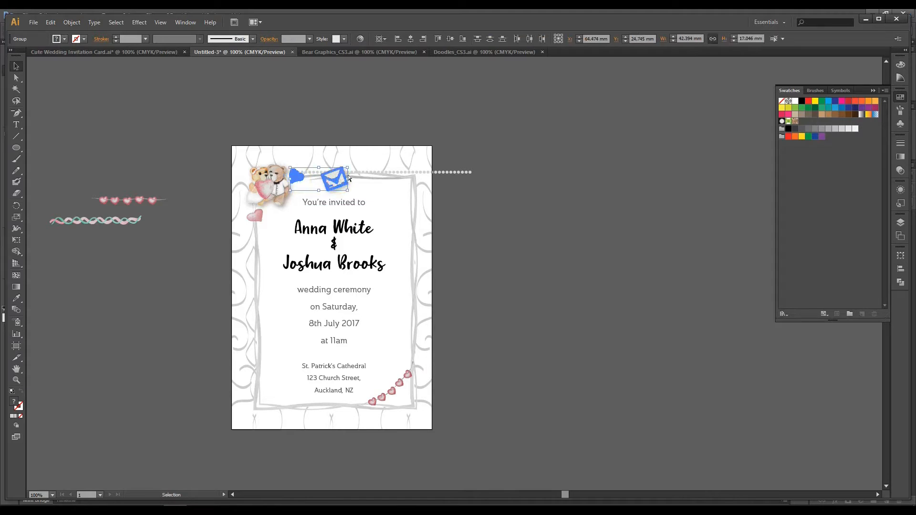
{"action": "left_click", "coordinate": [509, 168]}
{"action": "left_click", "coordinate": [448, 174]}
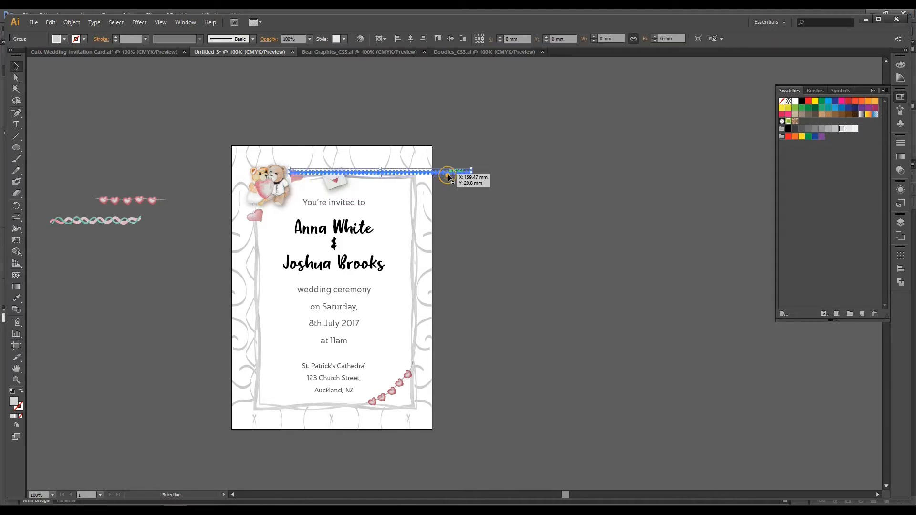
{"action": "right_click", "coordinate": [448, 175]}
{"action": "left_click", "coordinate": [536, 228]}
{"action": "left_click_drag", "start_coordinate": [483, 151], "coordinate": [419, 177]}
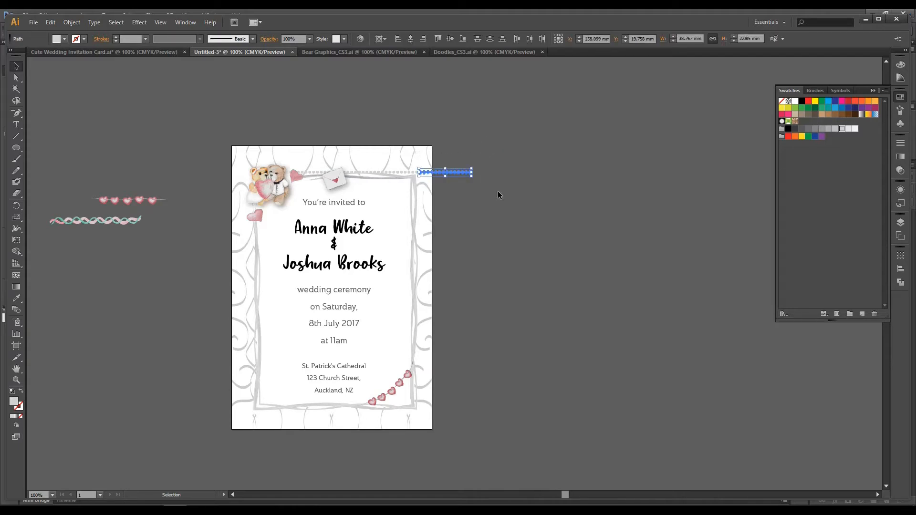
{"action": "key", "text": "ctrl+z"}
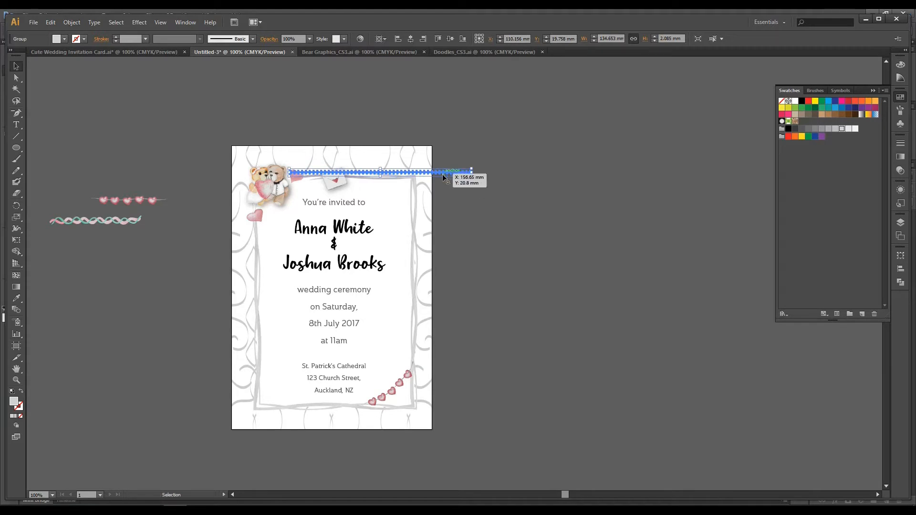
Step: Copy the dot row above the artboard, then ungroup the border row and delete its dots beyond the upper-right corner
{"action": "left_click_drag", "start_coordinate": [443, 172], "coordinate": [487, 109]}
{"action": "left_click", "coordinate": [590, 136]}
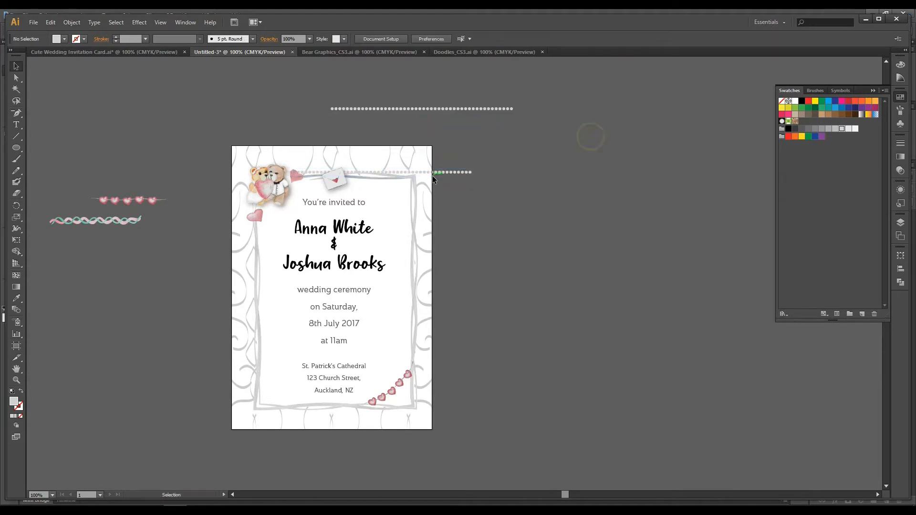
{"action": "left_click", "coordinate": [444, 173]}
{"action": "right_click", "coordinate": [454, 174]}
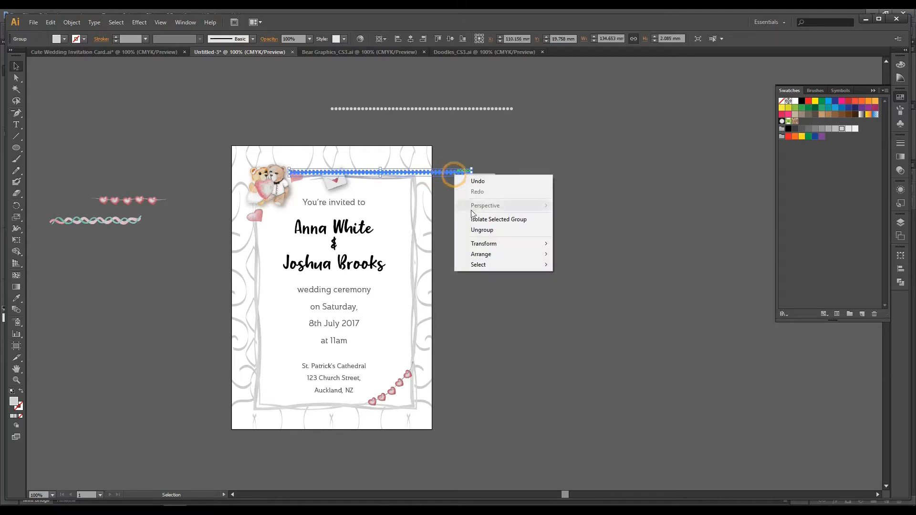
{"action": "left_click", "coordinate": [474, 230]}
{"action": "left_click", "coordinate": [502, 163]}
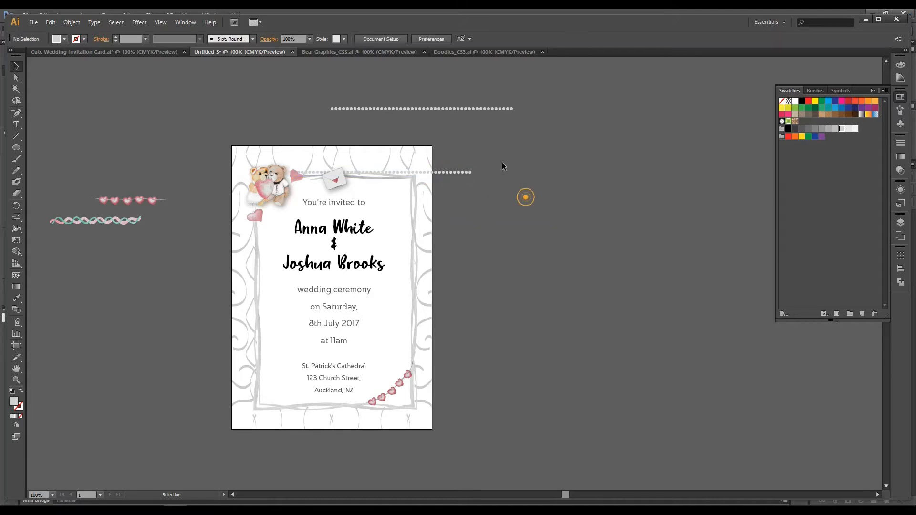
{"action": "left_click", "coordinate": [419, 179]}
{"action": "key", "text": "Delete"}
Step: Rotate the spare dot row to vertical, place it along the border's right edge, and copy it directly below
{"action": "left_click", "coordinate": [567, 94]}
{"action": "left_click", "coordinate": [351, 109]}
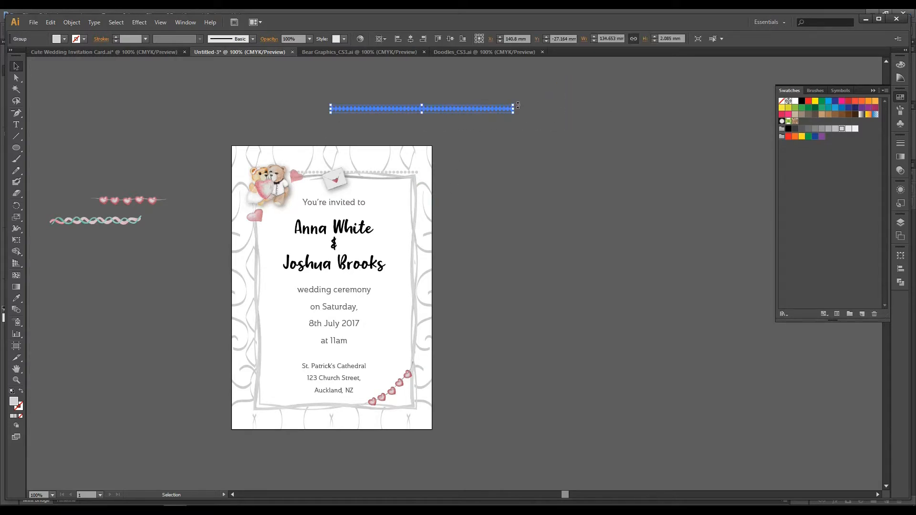
{"action": "left_click_drag", "start_coordinate": [518, 105], "coordinate": [541, 109]}
{"action": "left_click_drag", "start_coordinate": [516, 105], "coordinate": [442, 190]}
{"action": "left_click_drag", "start_coordinate": [422, 133], "coordinate": [495, 257]}
{"action": "left_click_drag", "start_coordinate": [440, 233], "coordinate": [418, 413]}
Step: Move the lower dot column up to meet the upper one with even dot spacing on the border's right edge
{"action": "left_click", "coordinate": [503, 220]}
{"action": "key", "text": "ctrl+equal"}
{"action": "key", "text": "ctrl+equal"}
{"action": "key", "text": "ctrl+equal"}
{"action": "key", "text": "ctrl+equal"}
{"action": "left_click_drag", "start_coordinate": [484, 384], "coordinate": [657, 68]}
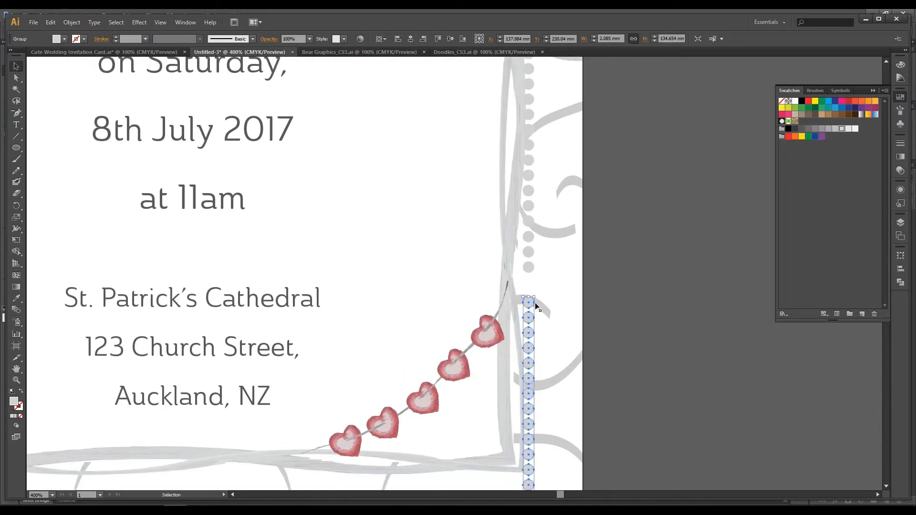
{"action": "left_click_drag", "start_coordinate": [528, 305], "coordinate": [529, 284]}
{"action": "left_click", "coordinate": [686, 279]}
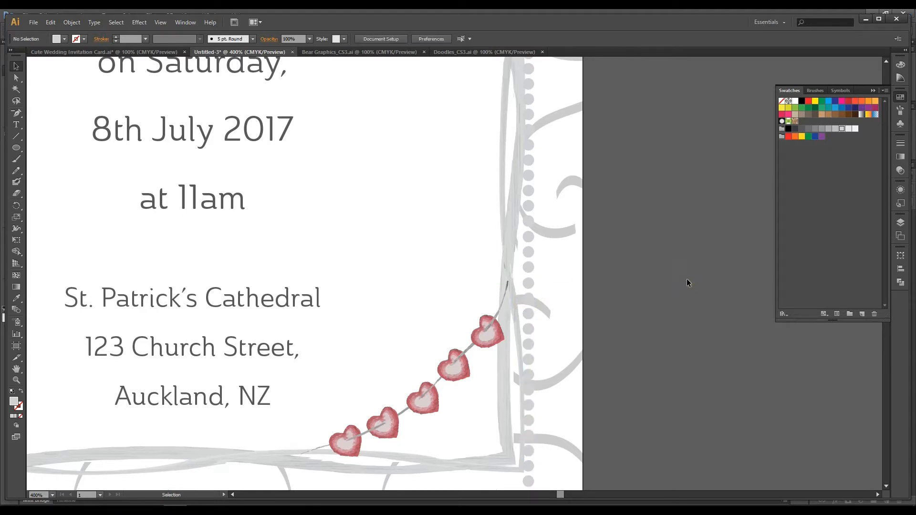
Step: Ungroup the lower dot column and delete its surplus dots beyond the border's lower-right corner
{"action": "key", "text": "ctrl+minus"}
{"action": "key", "text": "ctrl+minus"}
{"action": "key", "text": "ctrl+minus"}
{"action": "left_click_drag", "start_coordinate": [584, 364], "coordinate": [634, 230]}
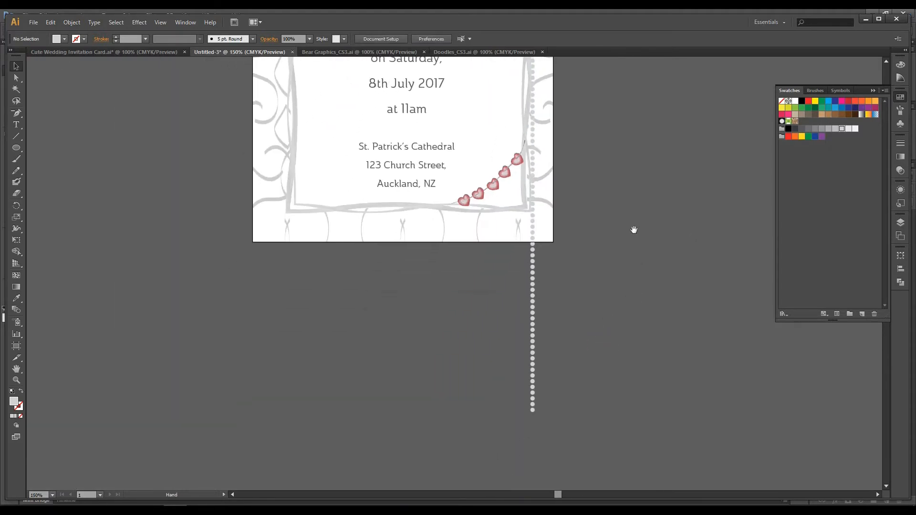
{"action": "left_click", "coordinate": [532, 222]}
{"action": "right_click", "coordinate": [533, 215]}
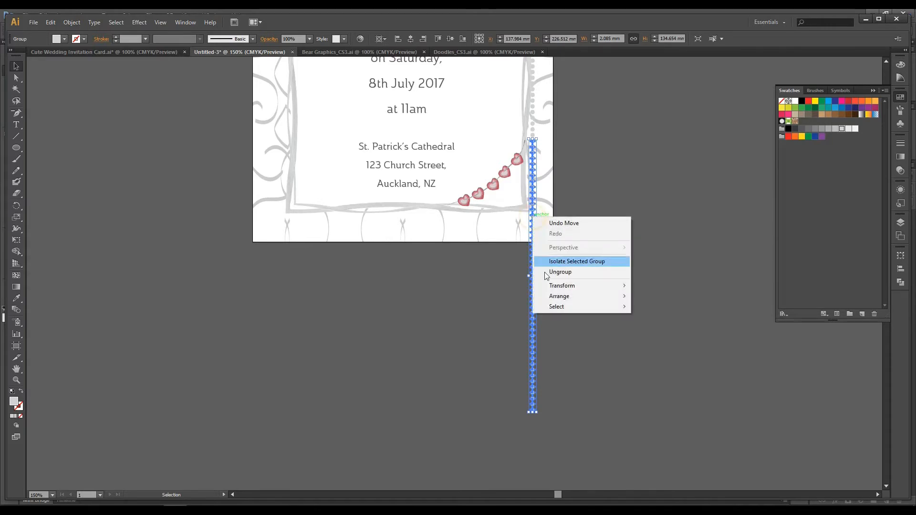
{"action": "left_click", "coordinate": [560, 272]}
{"action": "left_click", "coordinate": [593, 345]}
{"action": "mouse_move", "coordinate": [511, 418]}
{"action": "left_mouse_down"}
{"action": "mouse_move", "coordinate": [559, 250]}
{"action": "mouse_move", "coordinate": [558, 215]}
{"action": "mouse_move", "coordinate": [563, 234]}
{"action": "mouse_move", "coordinate": [520, 406]}
{"action": "left_mouse_up"}
{"action": "key", "text": "Delete"}
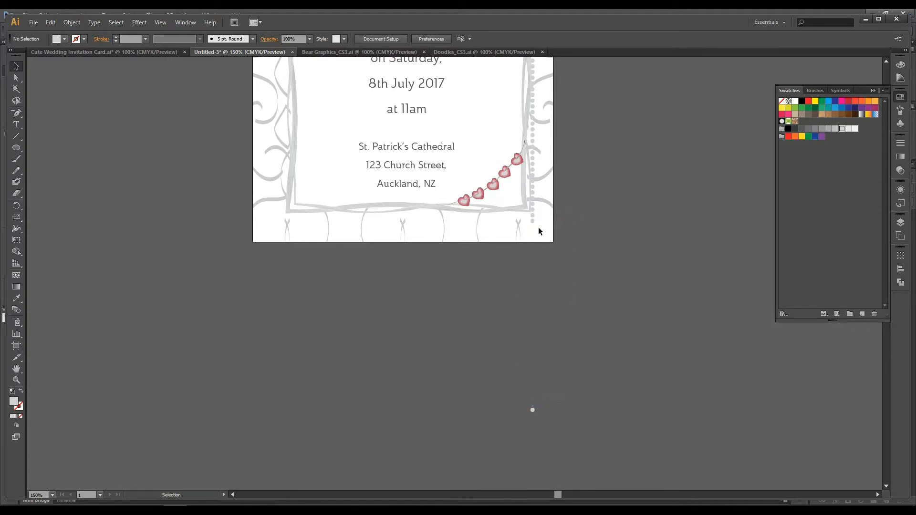
{"action": "left_click", "coordinate": [523, 404]}
Step: Copy the complete dot column from the border's right edge to the empty area right of the artboard
{"action": "key", "text": "ctrl+minus"}
{"action": "key", "text": "ctrl+minus"}
{"action": "left_click_drag", "start_coordinate": [572, 233], "coordinate": [472, 434]}
{"action": "key", "text": "ctrl+plus"}
{"action": "key", "text": "ctrl+plus"}
{"action": "left_click_drag", "start_coordinate": [493, 103], "coordinate": [467, 454]}
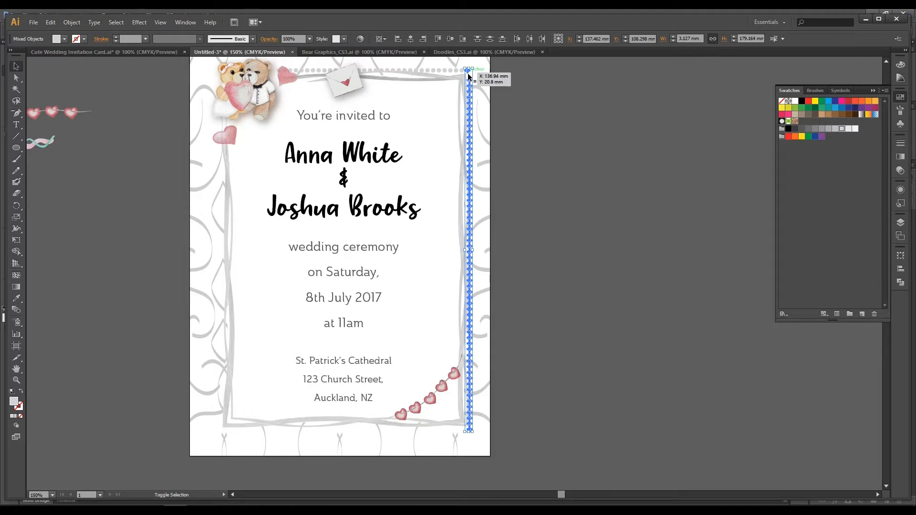
{"action": "left_click_drag", "start_coordinate": [469, 76], "coordinate": [582, 95]}
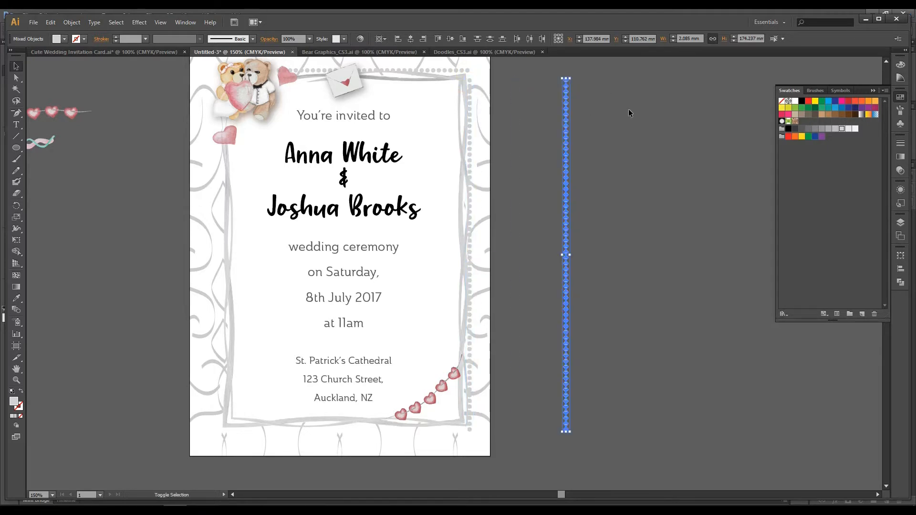
Step: Move the right dot column up so it meets the top dot row with even spacing at the border's upper-right corner
{"action": "left_click", "coordinate": [470, 81]}
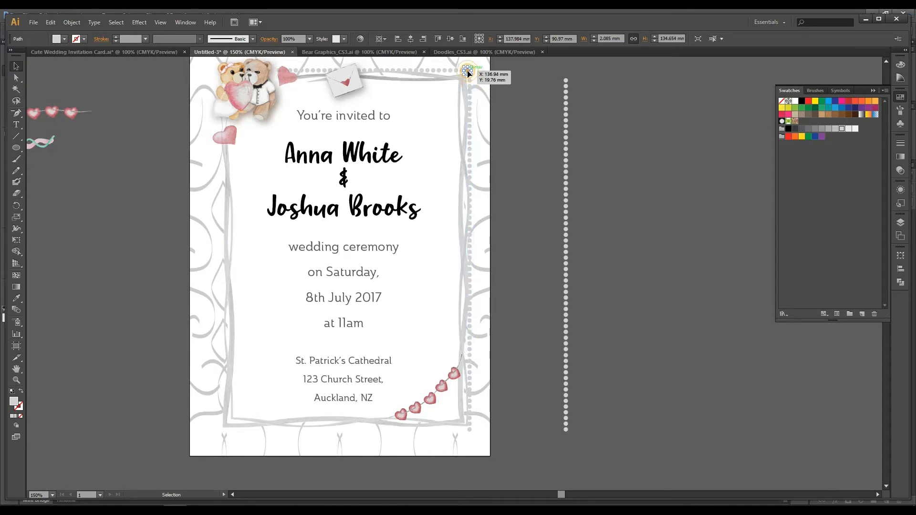
{"action": "key", "text": "ctrl+="}
{"action": "key", "text": "ctrl+="}
{"action": "left_click_drag", "start_coordinate": [523, 74], "coordinate": [499, 419]}
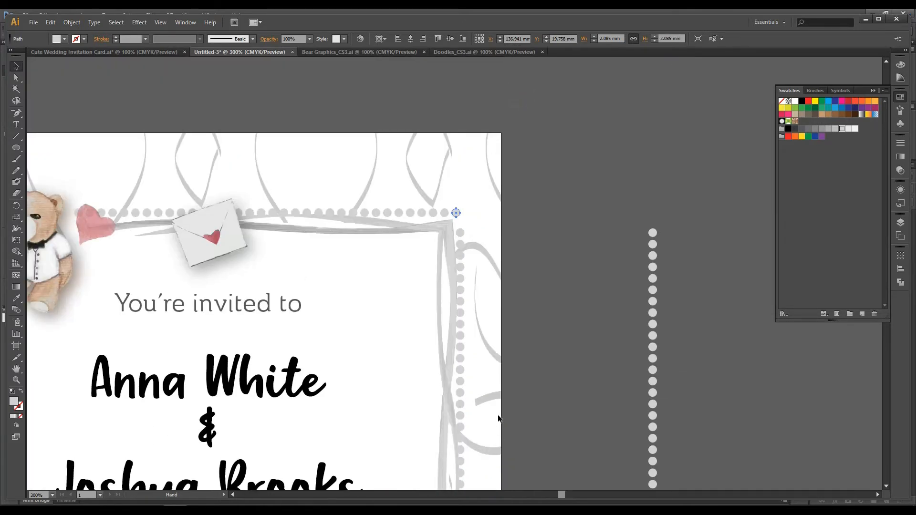
{"action": "left_click", "coordinate": [460, 229]}
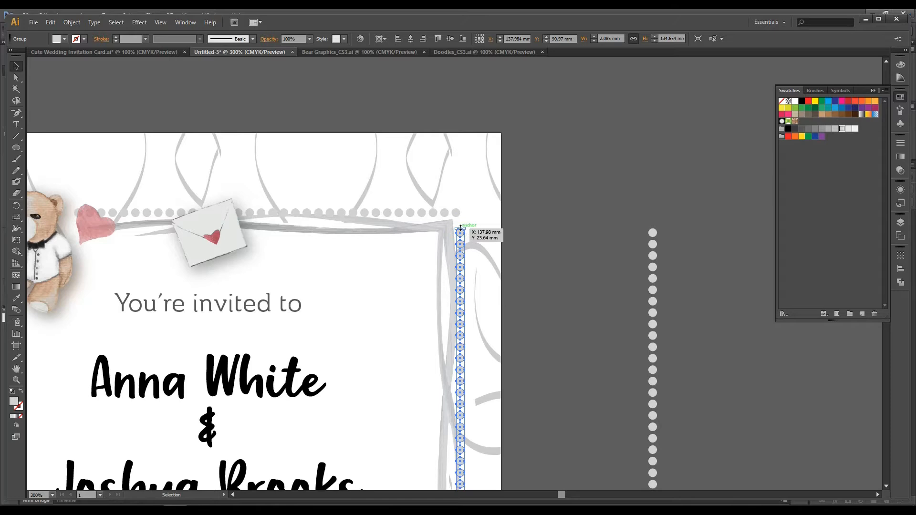
{"action": "left_click", "coordinate": [608, 316]}
{"action": "left_click", "coordinate": [461, 230]}
{"action": "left_click", "coordinate": [540, 242]}
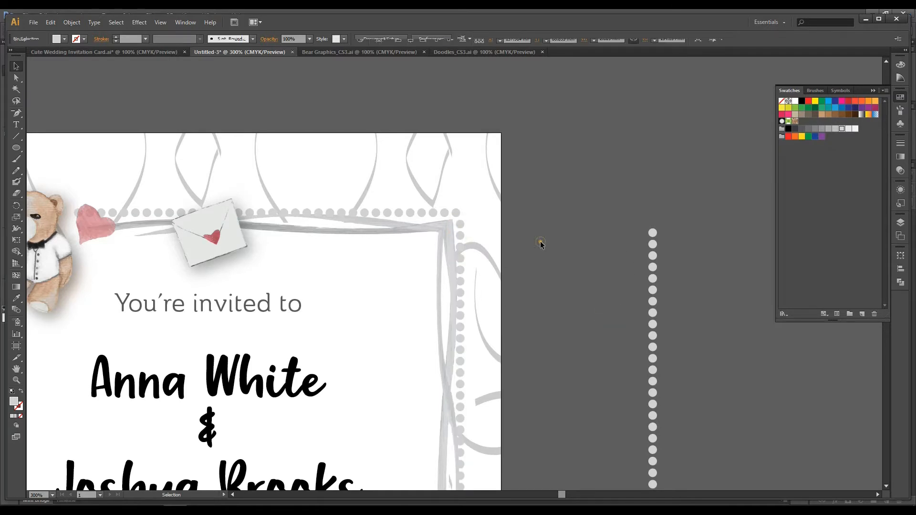
Step: Group the dots of the spare column in the empty area right of the artboard
{"action": "left_click_drag", "start_coordinate": [548, 345], "coordinate": [545, 127]}
{"action": "left_click_drag", "start_coordinate": [532, 290], "coordinate": [530, 161]}
{"action": "left_click_drag", "start_coordinate": [502, 461], "coordinate": [524, 224]}
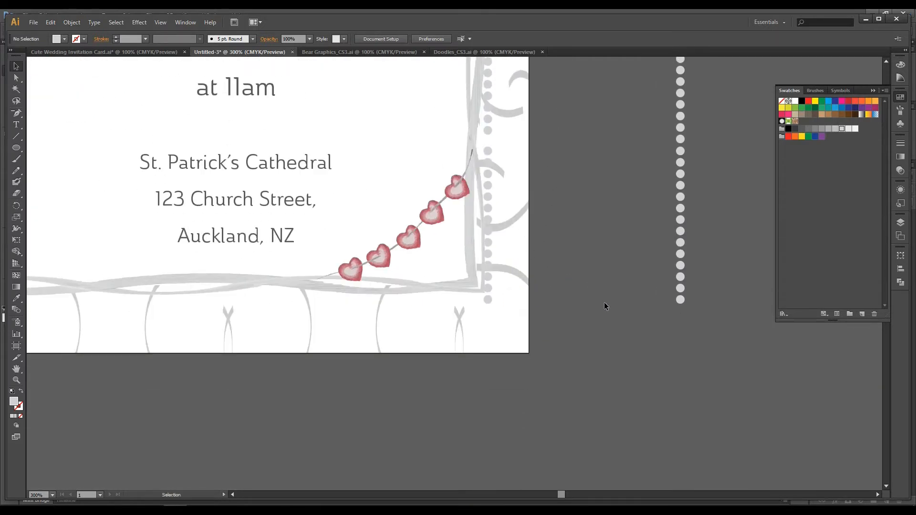
{"action": "key", "text": "ctrl+minus"}
{"action": "key", "text": "ctrl+minus"}
{"action": "key", "text": "ctrl+minus"}
{"action": "left_click_drag", "start_coordinate": [543, 256], "coordinate": [572, 314]}
{"action": "left_click_drag", "start_coordinate": [534, 89], "coordinate": [628, 405]}
{"action": "key", "text": "ctrl+g"}
{"action": "left_click", "coordinate": [631, 336]}
Step: Place the grouped spare dot column along the border's left edge and nudge it slightly inward
{"action": "left_click_drag", "start_coordinate": [559, 189], "coordinate": [329, 188]}
{"action": "key", "text": "Right"}
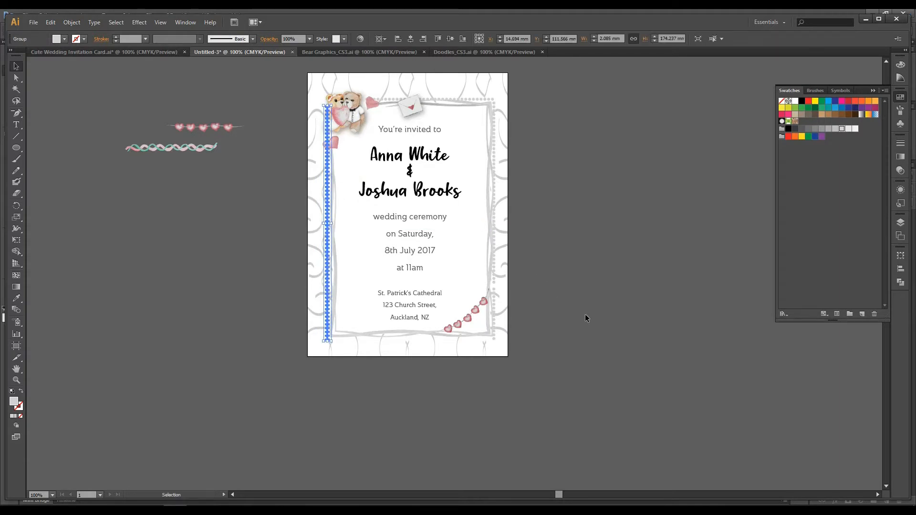
{"action": "left_click", "coordinate": [615, 310]}
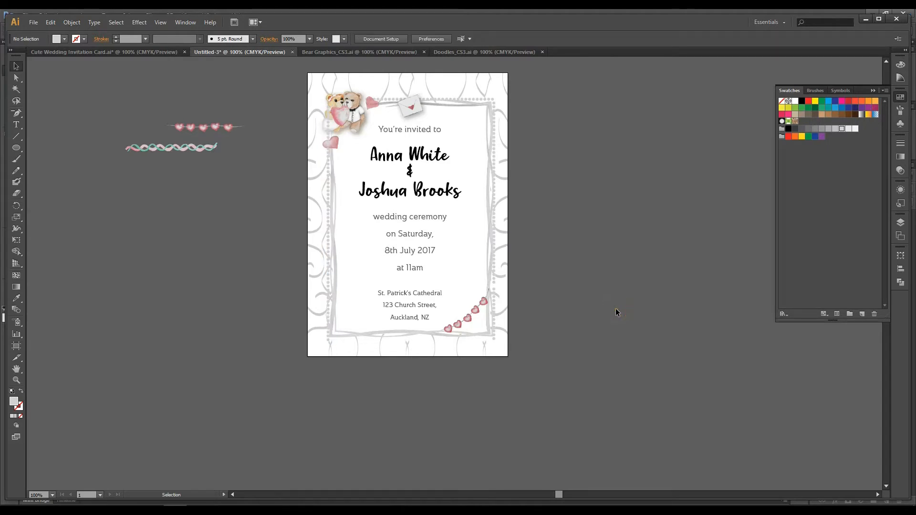
{"action": "left_click", "coordinate": [331, 277]}
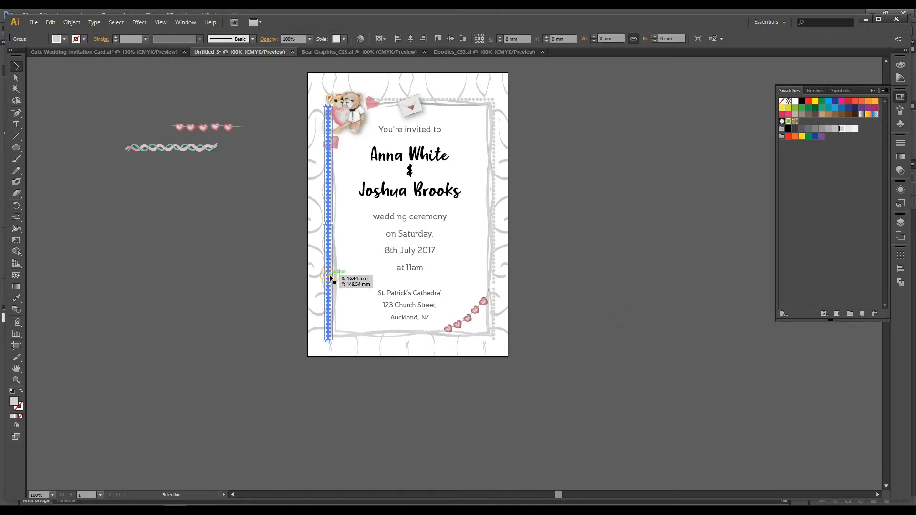
{"action": "left_click", "coordinate": [602, 273]}
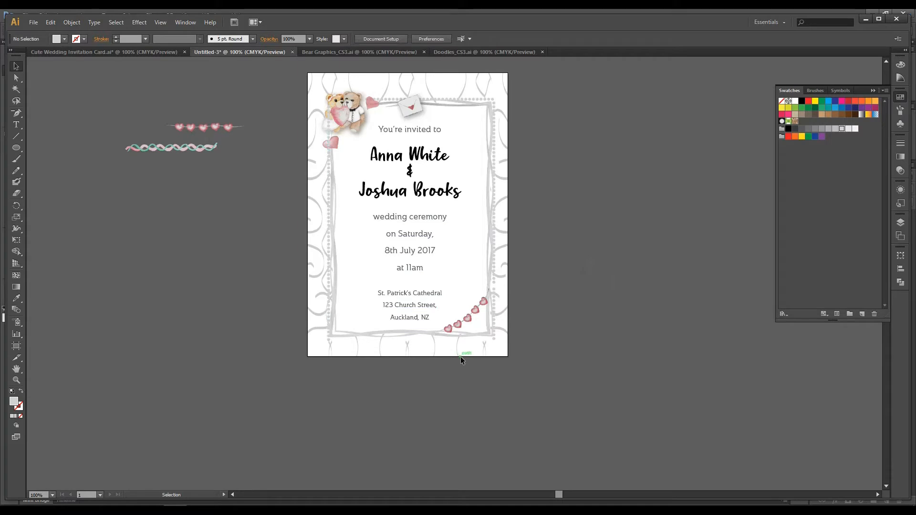
{"action": "left_click", "coordinate": [329, 276]}
{"action": "left_click", "coordinate": [560, 272]}
Step: Bring the bears and the heart below them in front of the left dot column
{"action": "left_click", "coordinate": [348, 121]}
{"action": "left_click", "coordinate": [329, 143], "text": "shift"}
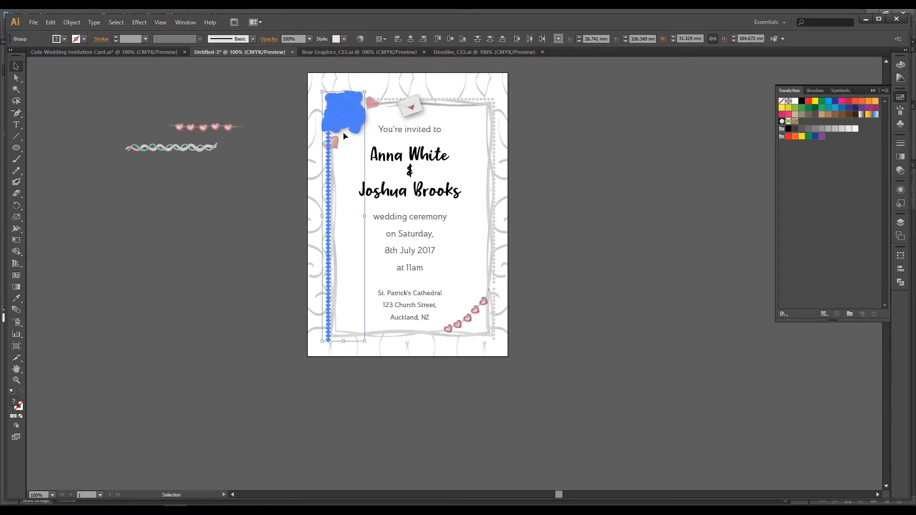
{"action": "left_click", "coordinate": [336, 142], "text": "shift"}
{"action": "left_click", "coordinate": [328, 159], "text": "shift"}
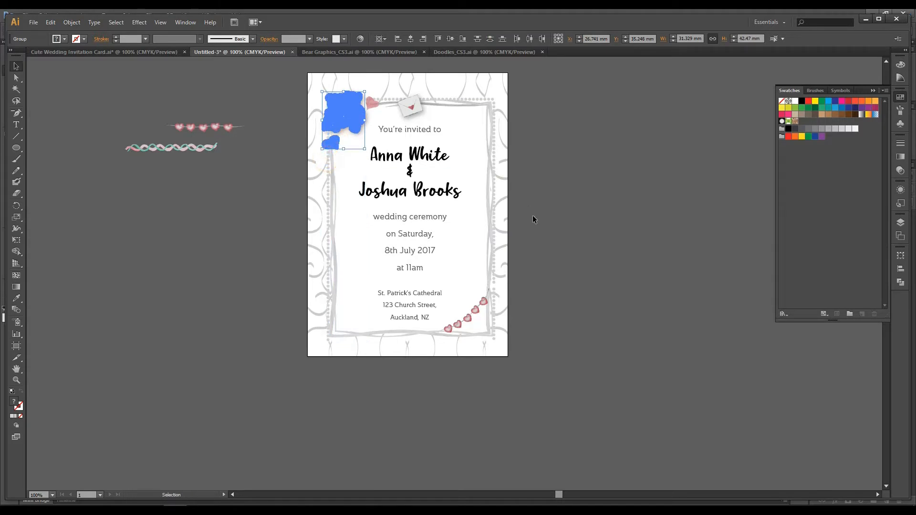
{"action": "left_click", "coordinate": [717, 228]}
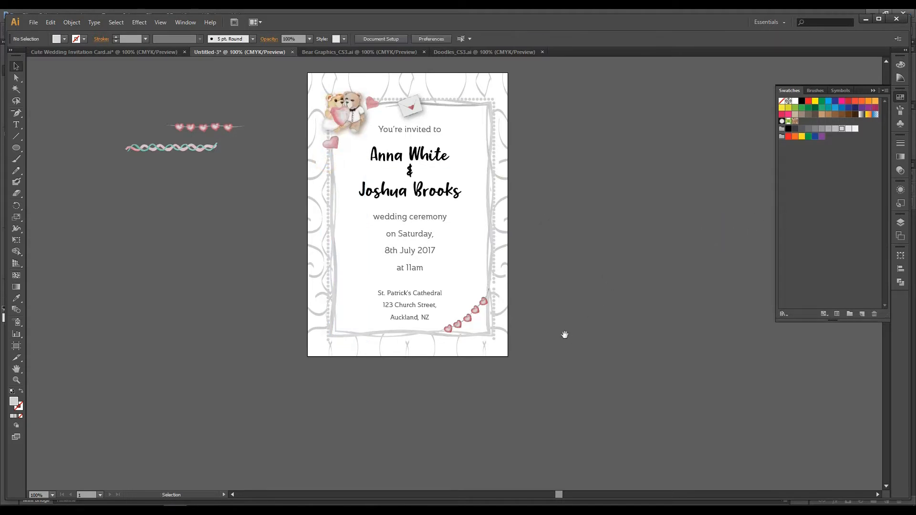
{"action": "left_click_drag", "start_coordinate": [564, 334], "coordinate": [600, 312]}
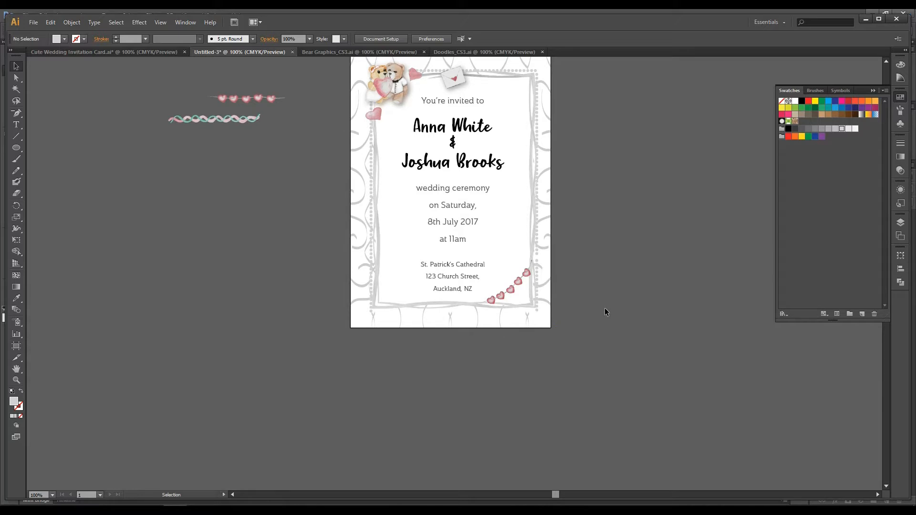
{"action": "double_click", "coordinate": [371, 196]}
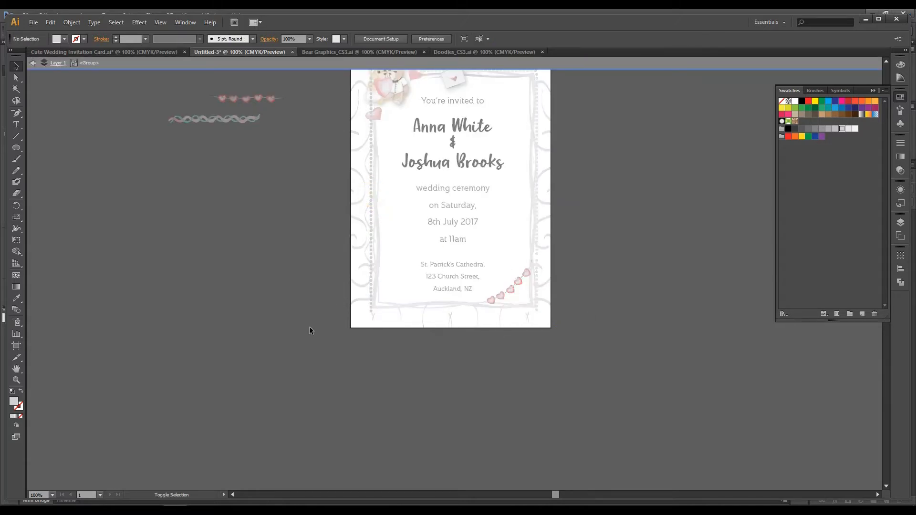
{"action": "double_click", "coordinate": [301, 258]}
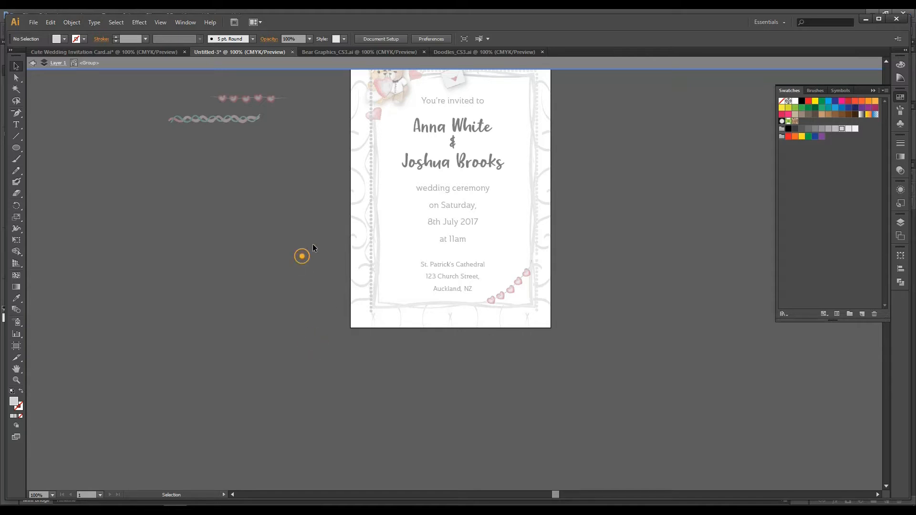
Step: Copy the left dot column to the empty area left of the artboard and rotate the copy to horizontal
{"action": "left_click", "coordinate": [372, 176]}
{"action": "left_click_drag", "start_coordinate": [371, 177], "coordinate": [293, 206]}
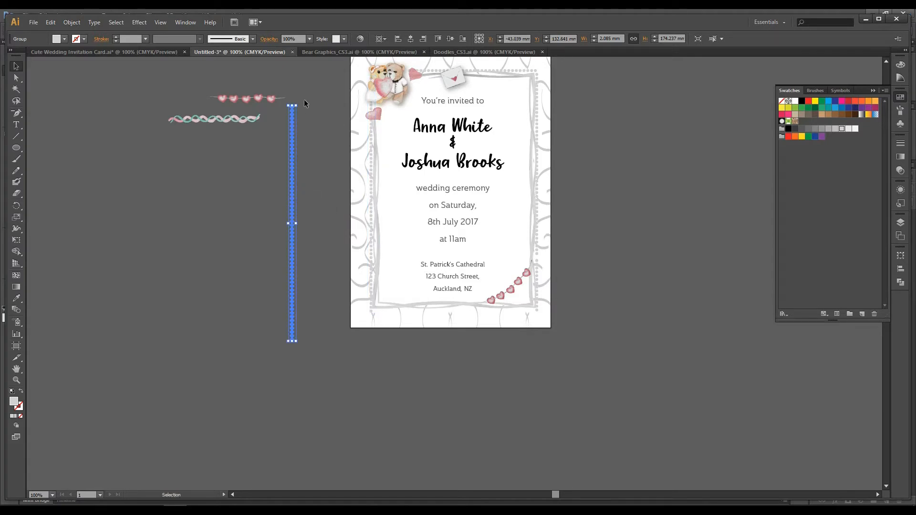
{"action": "left_click_drag", "start_coordinate": [301, 101], "coordinate": [401, 231]}
{"action": "left_click", "coordinate": [317, 276]}
Step: Place the horizontal dot row along the border's bottom edge, starting at the lower-left corner, and nudge it slightly up
{"action": "left_click", "coordinate": [325, 222]}
{"action": "left_click_drag", "start_coordinate": [324, 223], "coordinate": [524, 314]}
{"action": "left_click", "coordinate": [667, 313]}
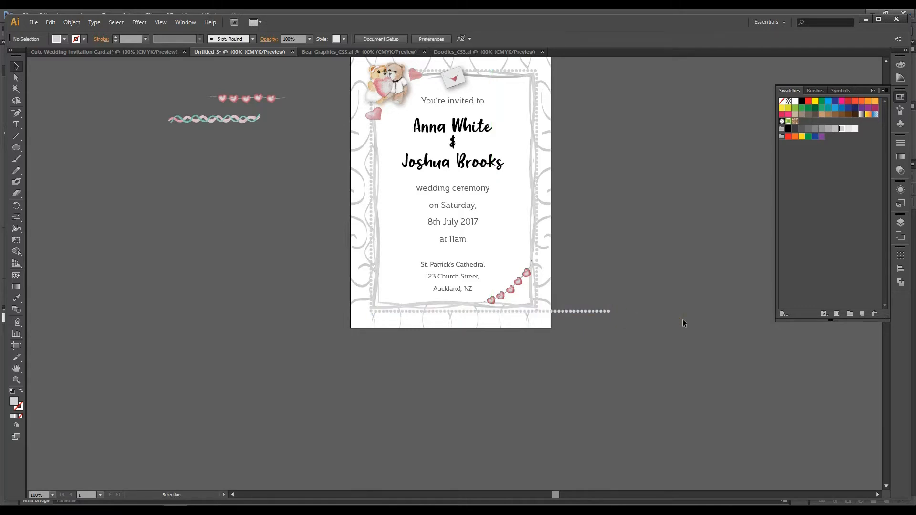
{"action": "left_click", "coordinate": [602, 313]}
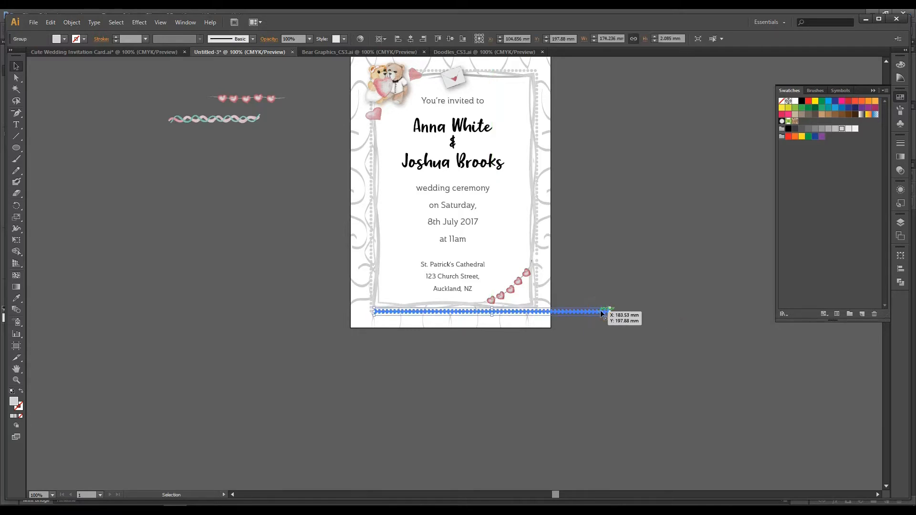
{"action": "left_click", "coordinate": [626, 373]}
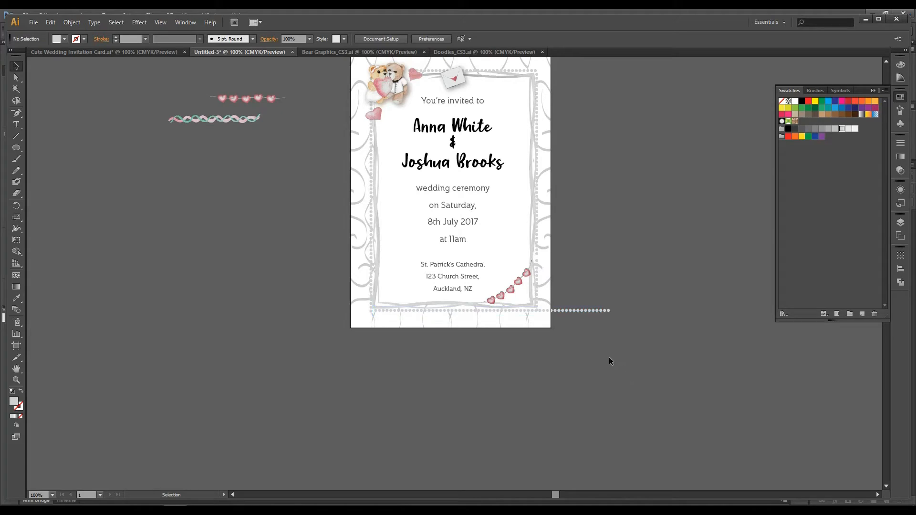
Step: Ungroup the dot row along the border's bottom edge into individual dots
{"action": "key", "text": "ctrl+equal"}
{"action": "left_click_drag", "start_coordinate": [668, 404], "coordinate": [619, 354]}
{"action": "left_click", "coordinate": [612, 295]}
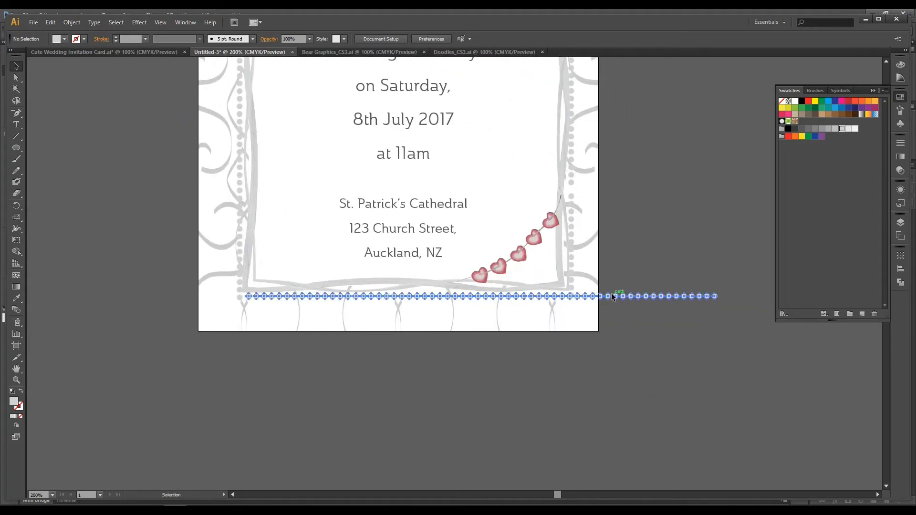
{"action": "right_click", "coordinate": [612, 296]}
{"action": "left_click", "coordinate": [635, 348]}
{"action": "left_click", "coordinate": [677, 345]}
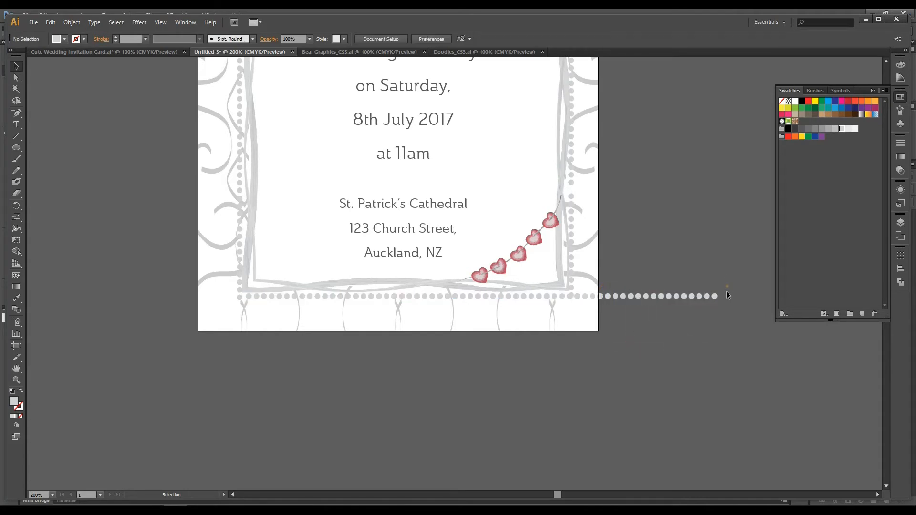
{"action": "left_click", "coordinate": [581, 306]}
{"action": "left_click", "coordinate": [624, 300]}
{"action": "left_click", "coordinate": [623, 296]}
{"action": "right_click", "coordinate": [684, 298]}
{"action": "left_click", "coordinate": [717, 353]}
{"action": "left_click", "coordinate": [729, 354]}
Step: Delete the bottom row's surplus dots beyond the border's lower-right corner
{"action": "left_click", "coordinate": [736, 274]}
{"action": "left_click", "coordinate": [594, 311]}
{"action": "key", "text": "Delete"}
{"action": "left_click", "coordinate": [585, 296]}
{"action": "key", "text": "Delete"}
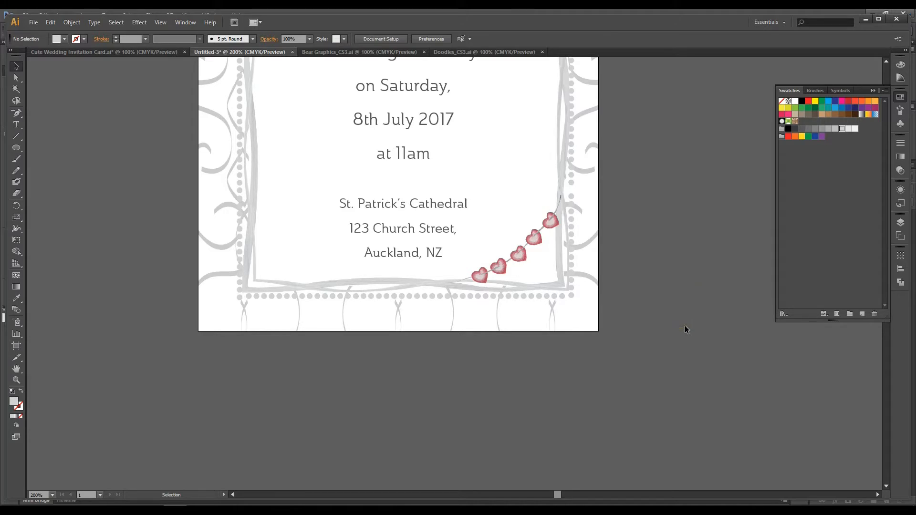
Step: Examine the dotted frame around the whole invitation
{"action": "key", "text": "ctrl+minus"}
{"action": "key", "text": "ctrl+minus"}
{"action": "key", "text": "ctrl+minus"}
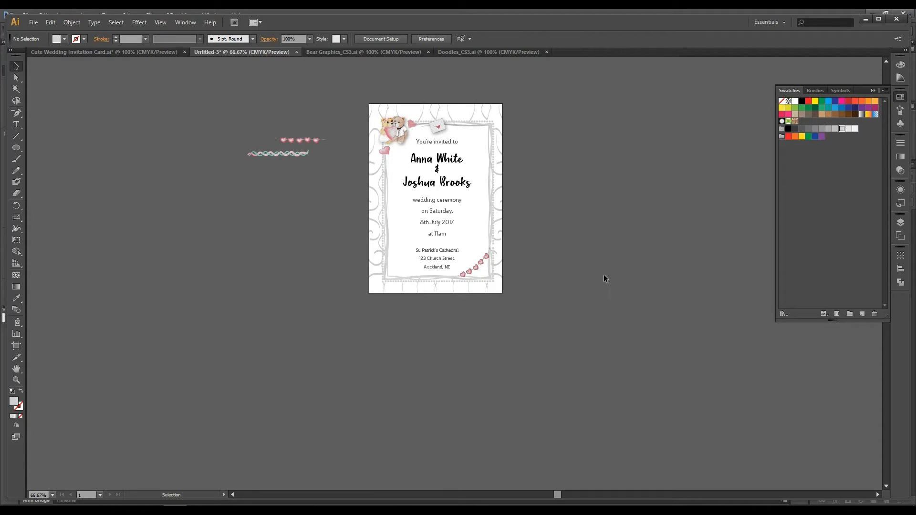
{"action": "key", "text": "ctrl+plus"}
{"action": "key", "text": "ctrl+minus"}
{"action": "left_click_drag", "start_coordinate": [583, 244], "coordinate": [594, 285]}
{"action": "key", "text": "ctrl+plus"}
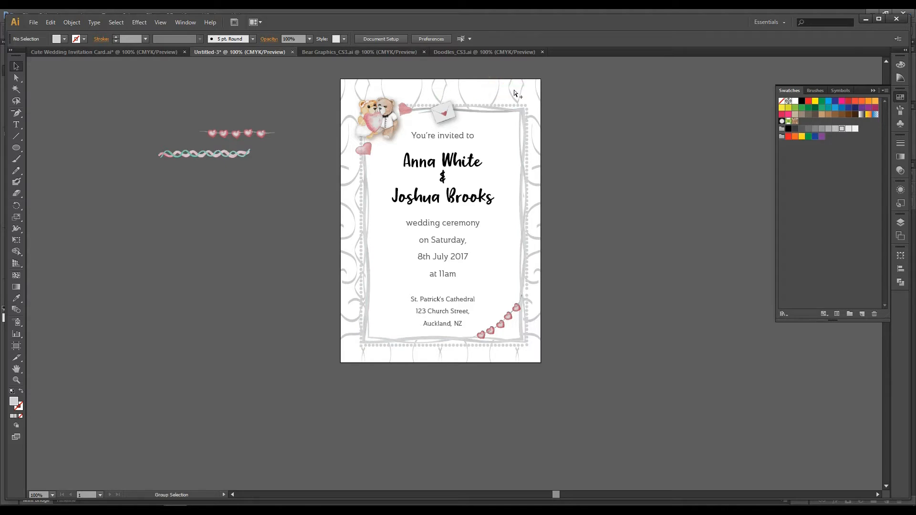
Step: Set the opacity of the background swirl pattern to 10%
{"action": "left_click", "coordinate": [515, 93]}
{"action": "left_click", "coordinate": [571, 88]}
{"action": "left_click", "coordinate": [522, 85]}
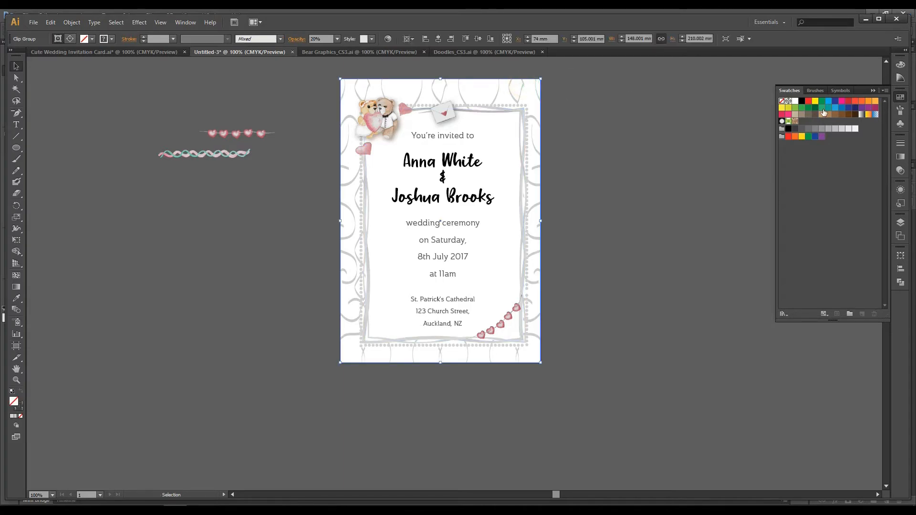
{"action": "left_click", "coordinate": [901, 170]}
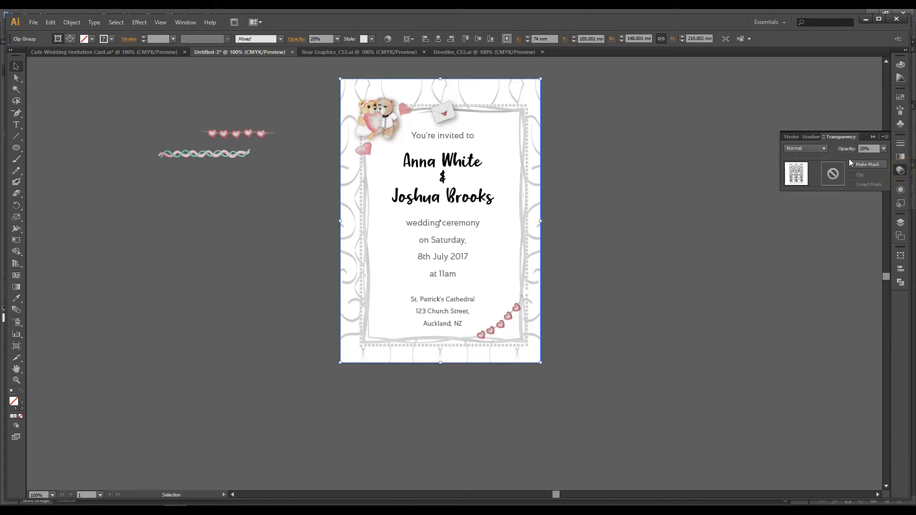
{"action": "left_click", "coordinate": [864, 148]}
{"action": "double_click", "coordinate": [864, 148]}
{"action": "type", "text": "10%"}
{"action": "key", "text": "Return"}
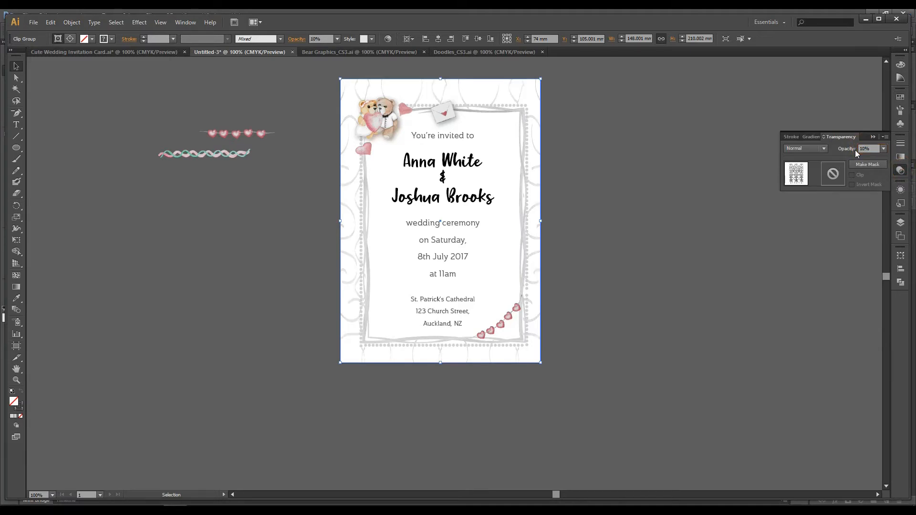
{"action": "left_click", "coordinate": [662, 151]}
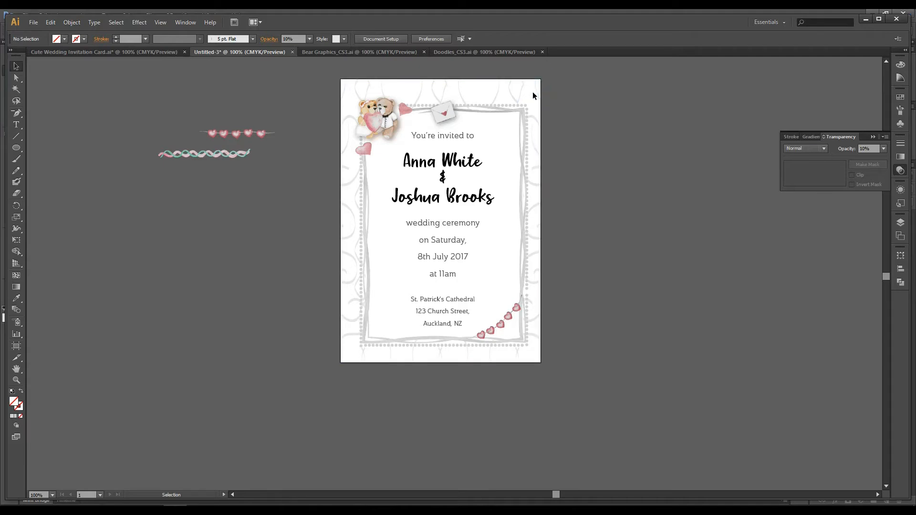
Step: Delete the spare heart garland and twisted ribbon lying left of the artboard
{"action": "key", "text": "ctrl+plus"}
{"action": "key", "text": "ctrl+minus"}
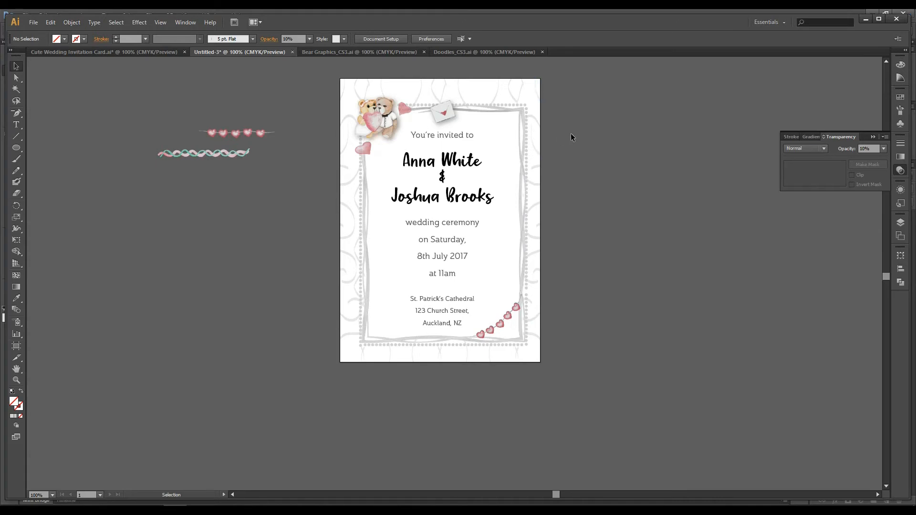
{"action": "left_click_drag", "start_coordinate": [109, 113], "coordinate": [290, 184]}
{"action": "key", "text": "Delete"}
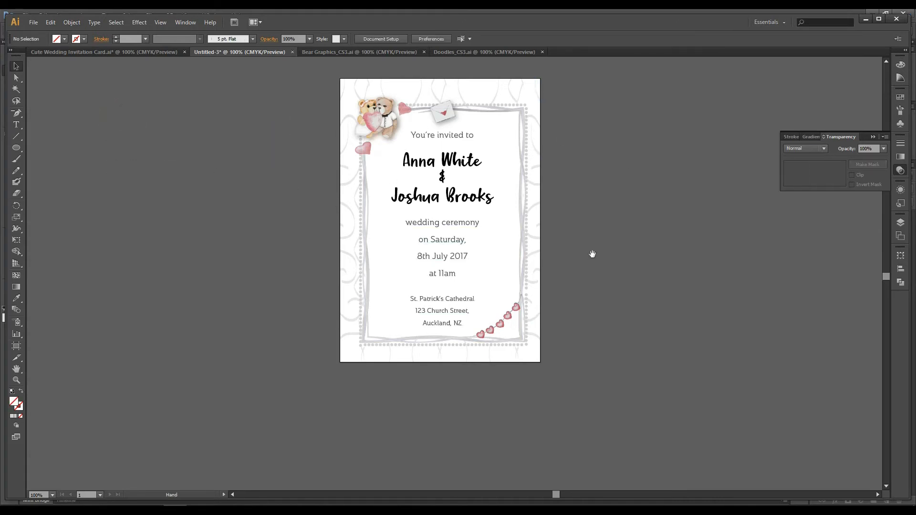
{"action": "left_click_drag", "start_coordinate": [592, 254], "coordinate": [592, 264]}
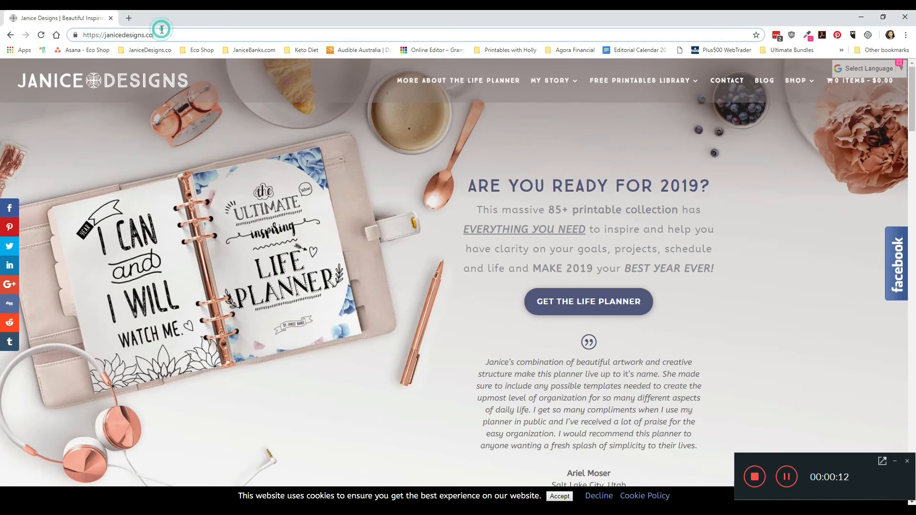
Step: Switch to the browser and open the shop's Graphics category on janicedesigns.co
{"action": "left_click", "coordinate": [83, 37]}
{"action": "mouse_move", "coordinate": [796, 81]}
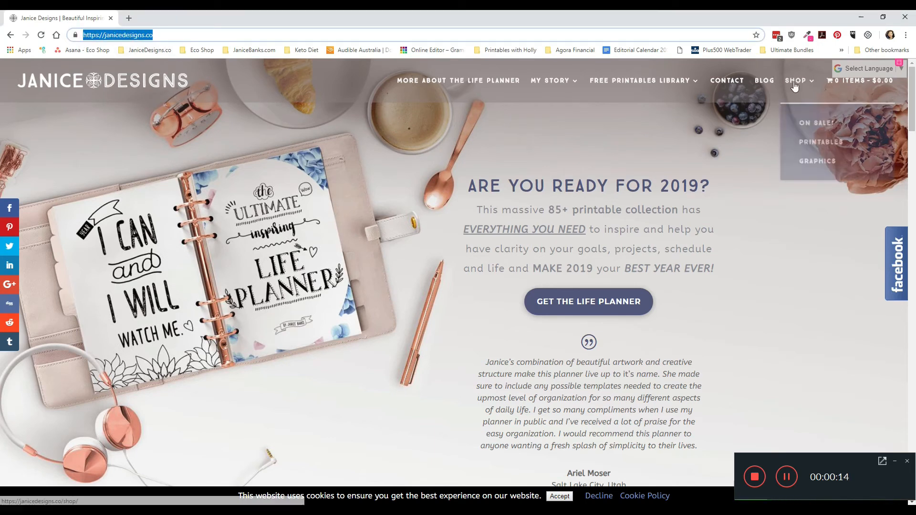
{"action": "left_click", "coordinate": [826, 163]}
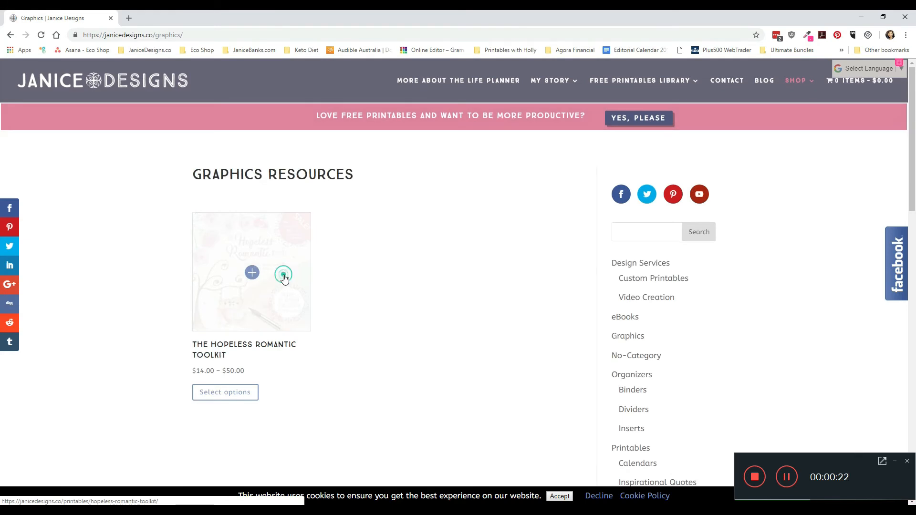
Step: Open the Hopeless Romantic Toolkit product page and show its second product image
{"action": "left_click", "coordinate": [673, 281]}
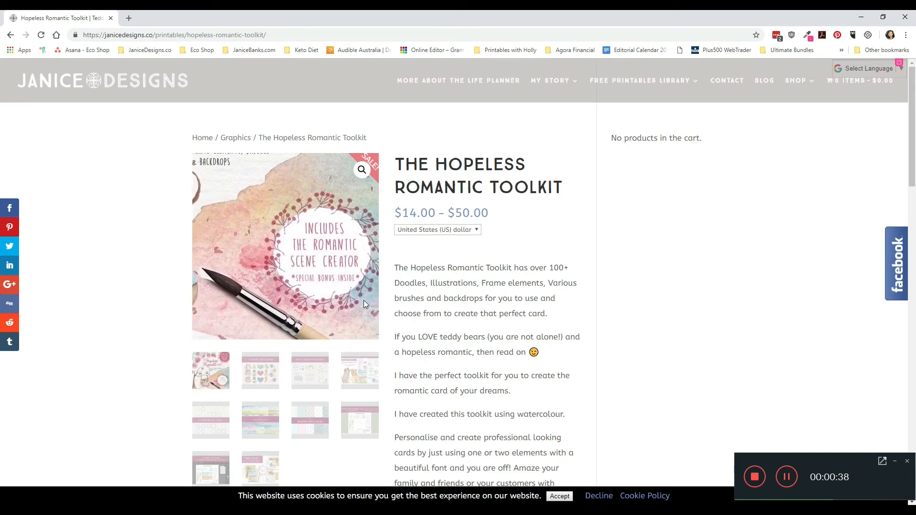
{"action": "left_click", "coordinate": [264, 383]}
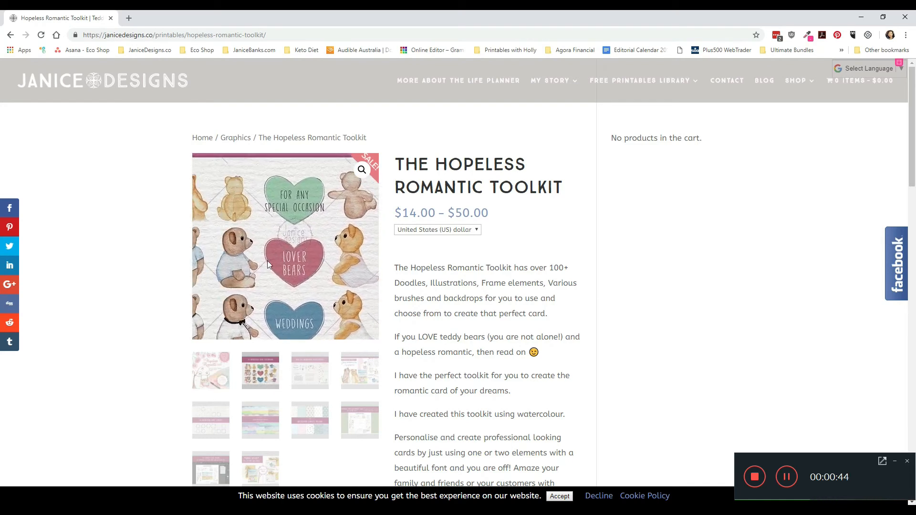
Step: Browse the Hopeless Romantic Toolkit's product images from the third one through to the last, bonus-offers image
{"action": "left_click", "coordinate": [318, 380]}
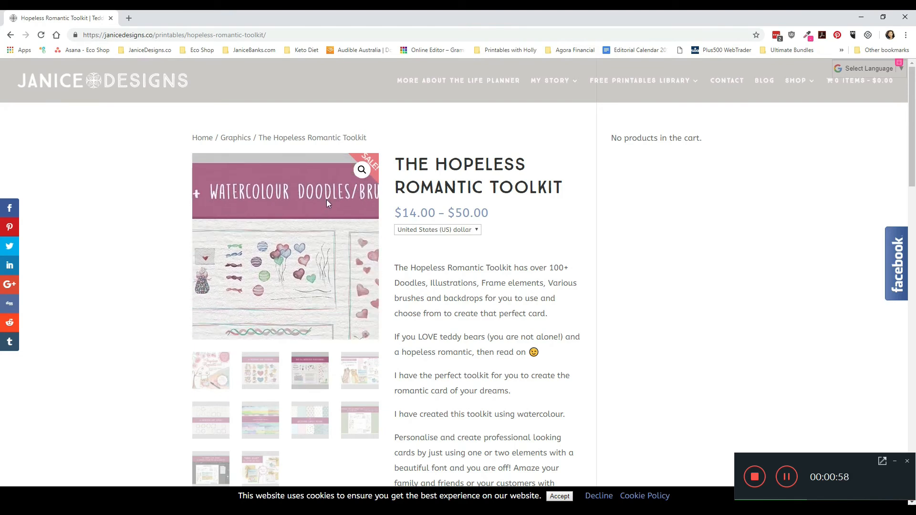
{"action": "left_click", "coordinate": [364, 374]}
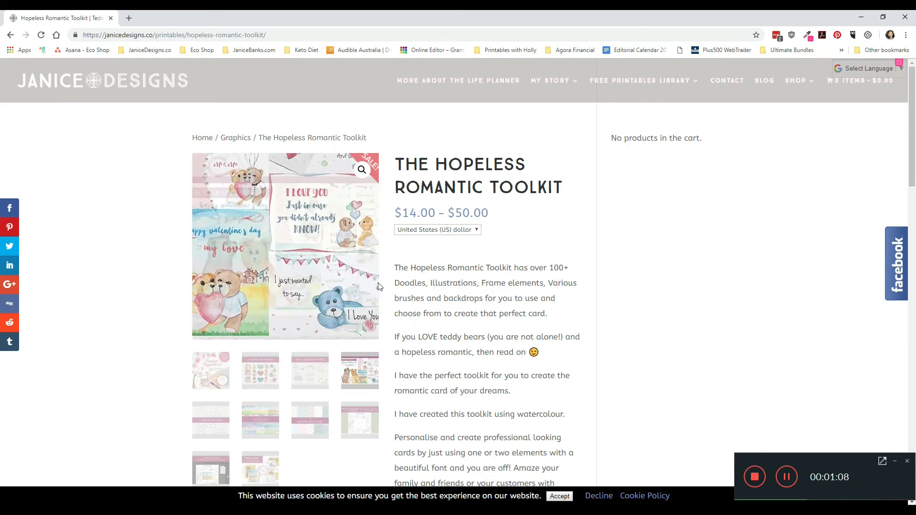
{"action": "left_click", "coordinate": [205, 429]}
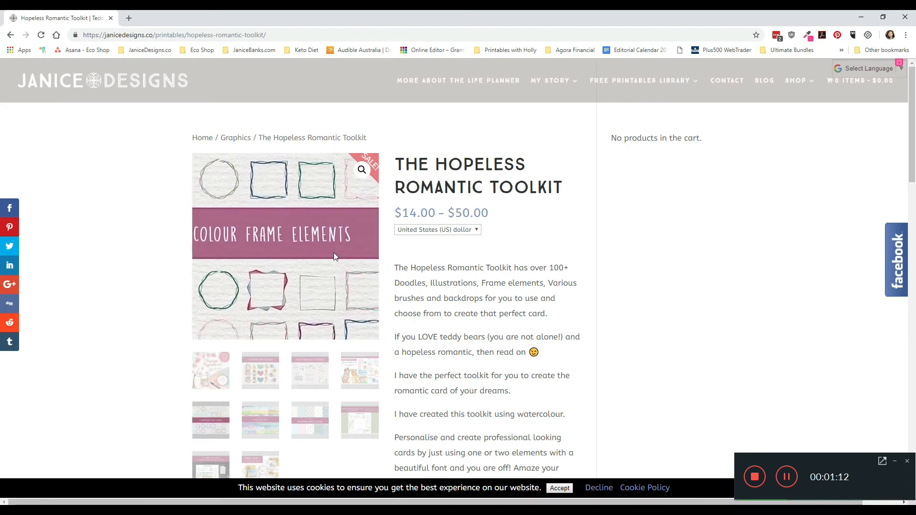
{"action": "left_click", "coordinate": [270, 431]}
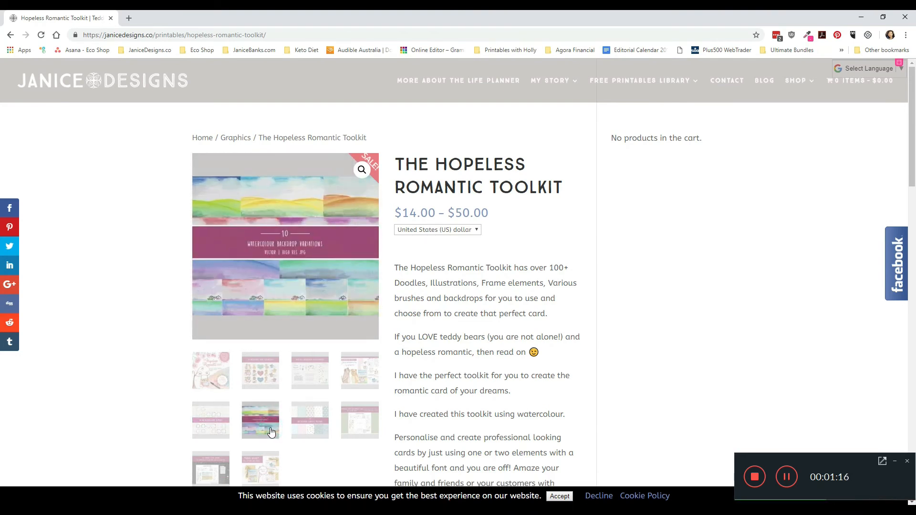
{"action": "left_click", "coordinate": [322, 430]}
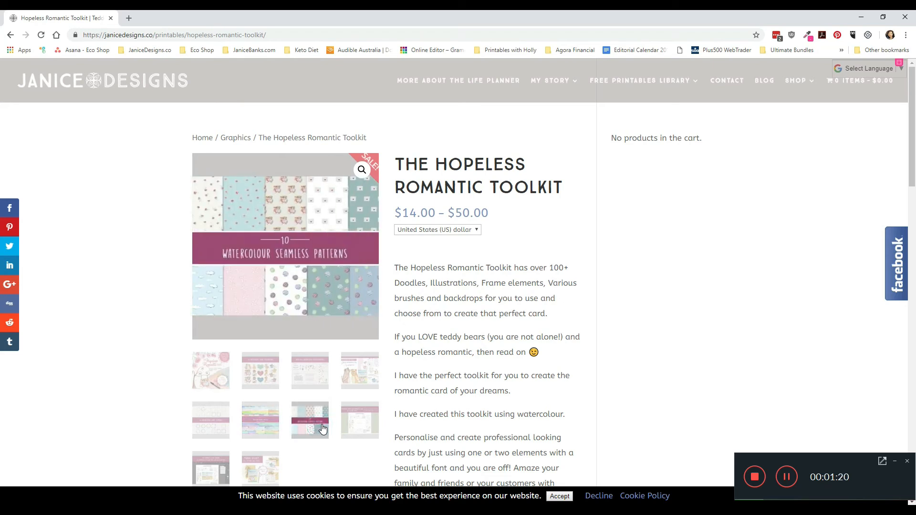
{"action": "left_click", "coordinate": [358, 422]}
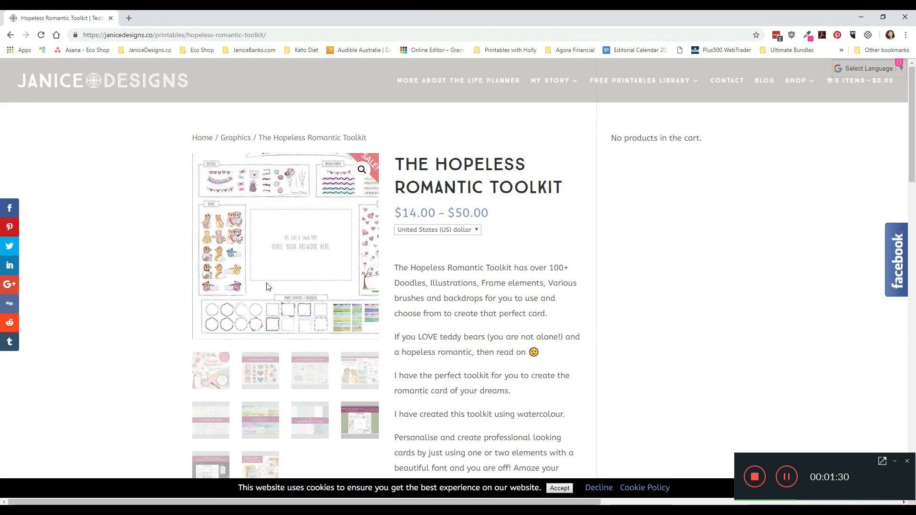
{"action": "left_click", "coordinate": [210, 468]}
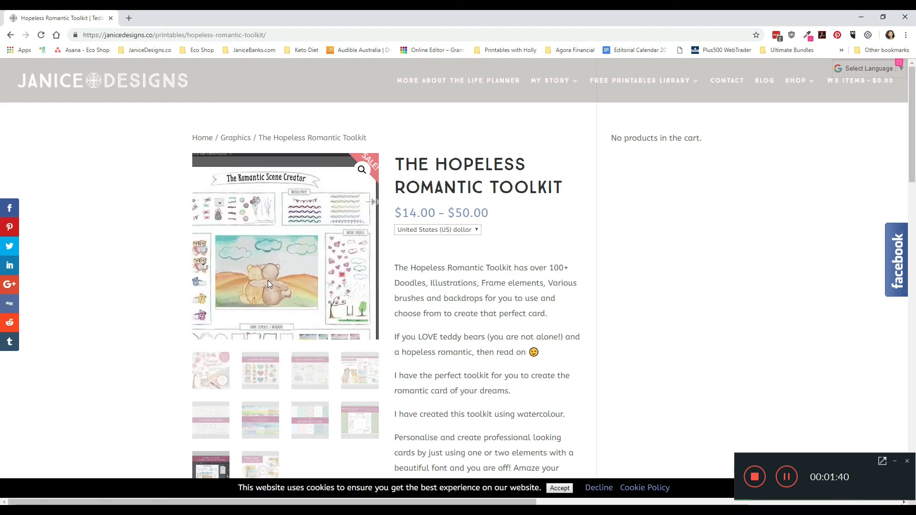
{"action": "left_click", "coordinate": [259, 462]}
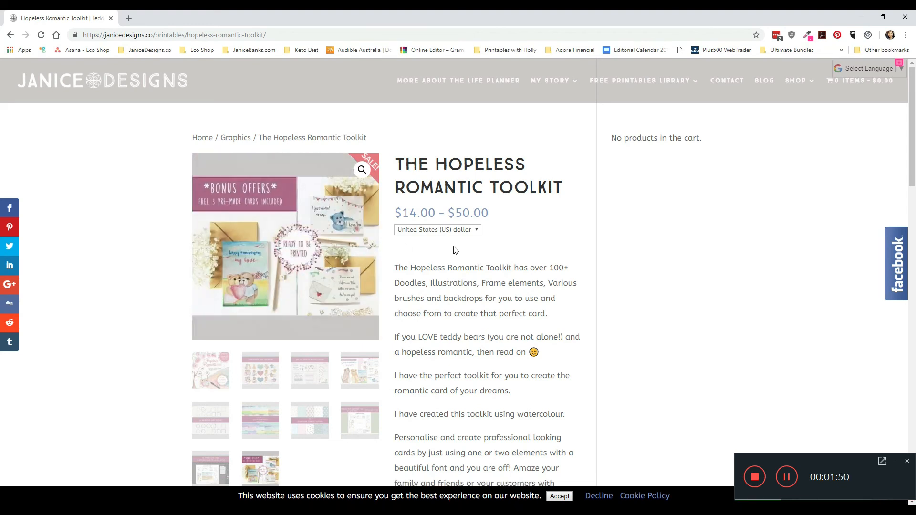
Step: Choose the Standard - $25 license type for the Hopeless Romantic Toolkit and return to the product overview
{"action": "left_click", "coordinate": [472, 267]}
{"action": "scroll", "coordinate": [473, 267], "scroll_direction": "down", "scroll_amount": 5}
{"action": "left_click", "coordinate": [486, 333]}
{"action": "left_click", "coordinate": [485, 352]}
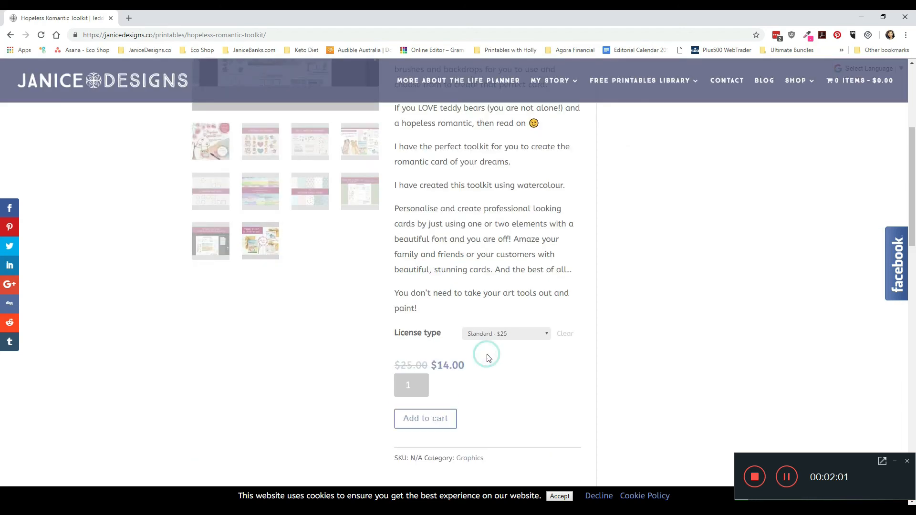
{"action": "scroll", "coordinate": [536, 362], "scroll_direction": "up", "scroll_amount": 5}
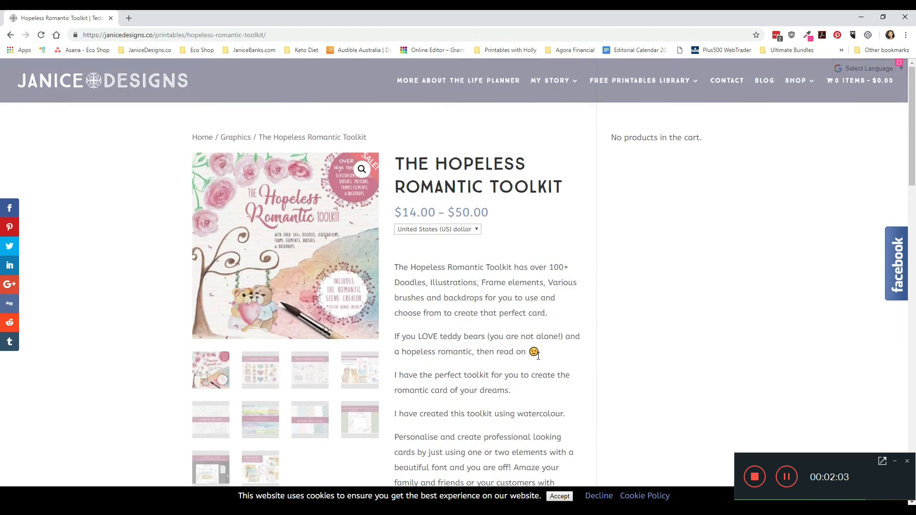
Step: Change the toolkit's license type to Extended - $89 and return to the start of the product page
{"action": "scroll", "coordinate": [539, 355], "scroll_direction": "down", "scroll_amount": 3}
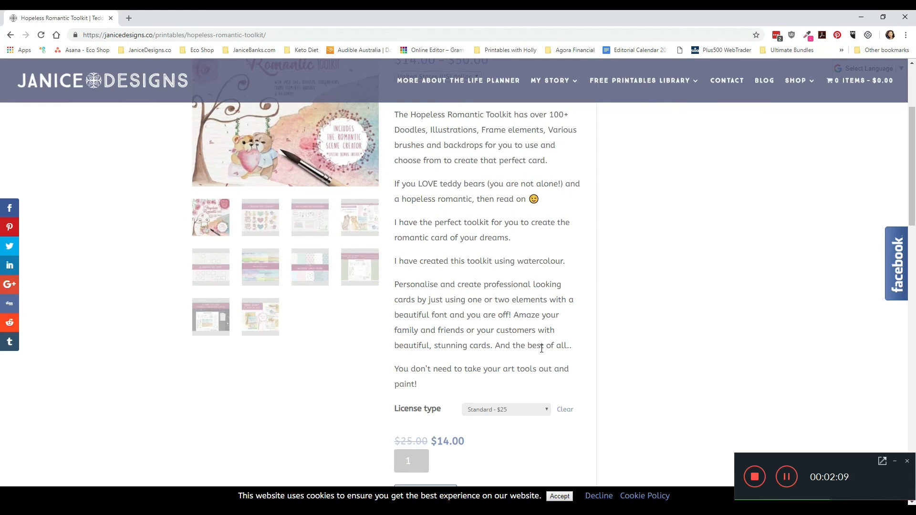
{"action": "left_click", "coordinate": [493, 413]}
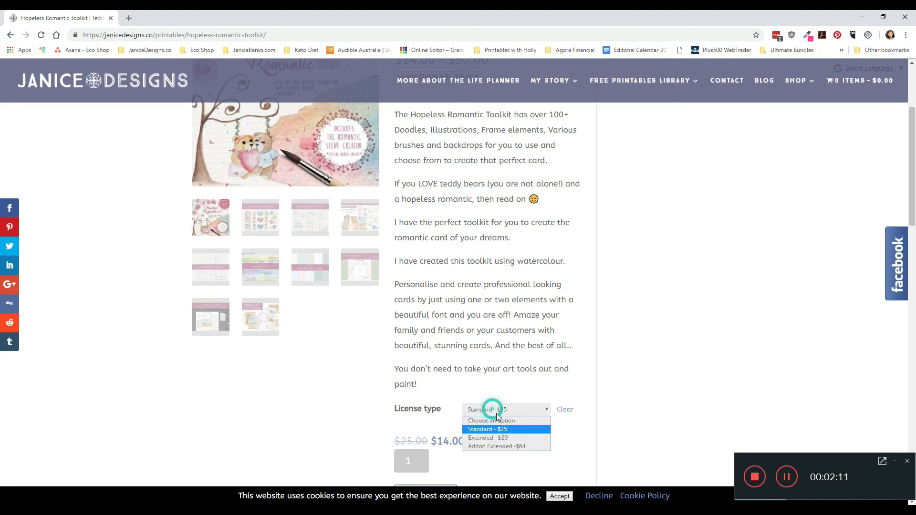
{"action": "left_click", "coordinate": [503, 438]}
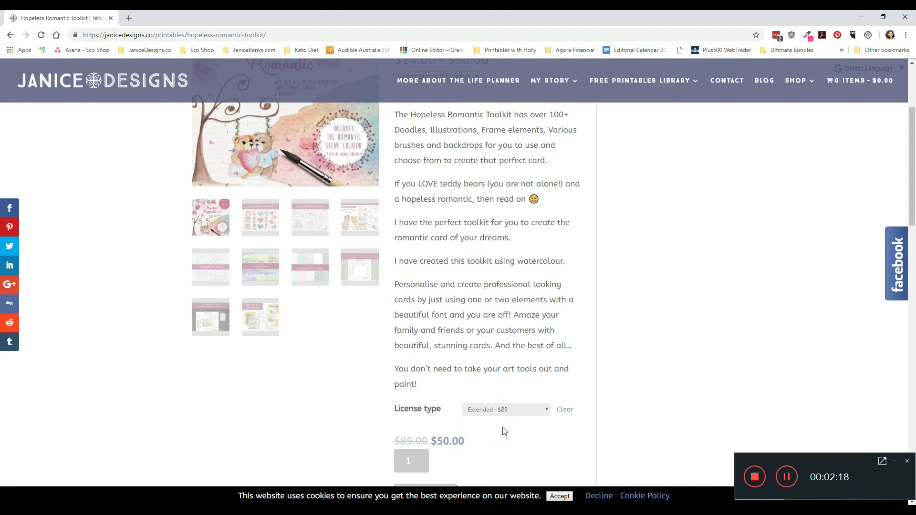
{"action": "scroll", "coordinate": [508, 437], "scroll_direction": "up", "scroll_amount": 3}
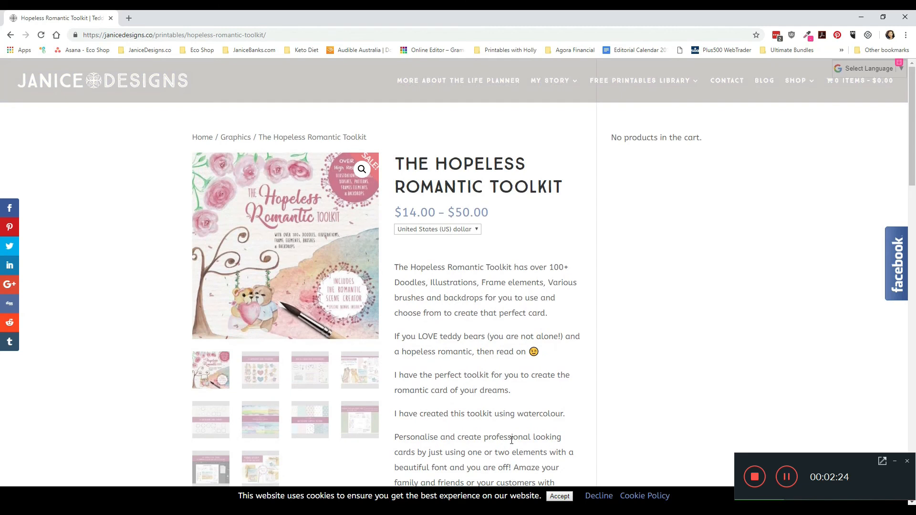